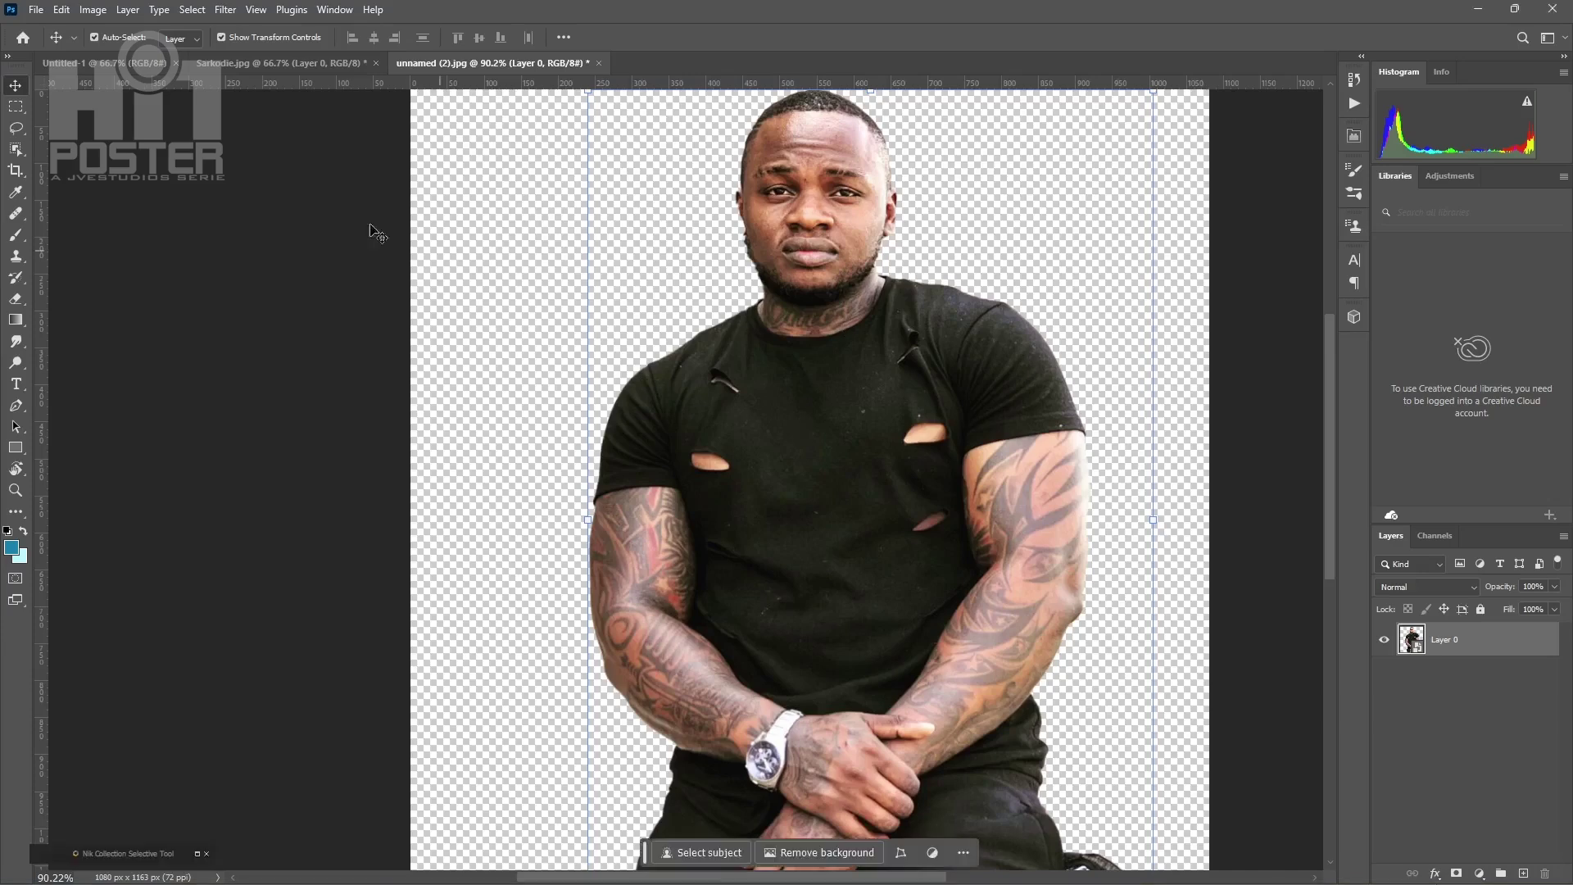
# - Bring the cutout of the man in the black T-shirt into the Untitled-1 poster and scale it to about 47%
pyautogui.moveTo(635, 312); pyautogui.dragTo(629, 449)
pyautogui.moveTo(838, 442); pyautogui.dragTo(616, 389)
pyautogui.moveTo(519, 409); pyautogui.dragTo(600, 351)
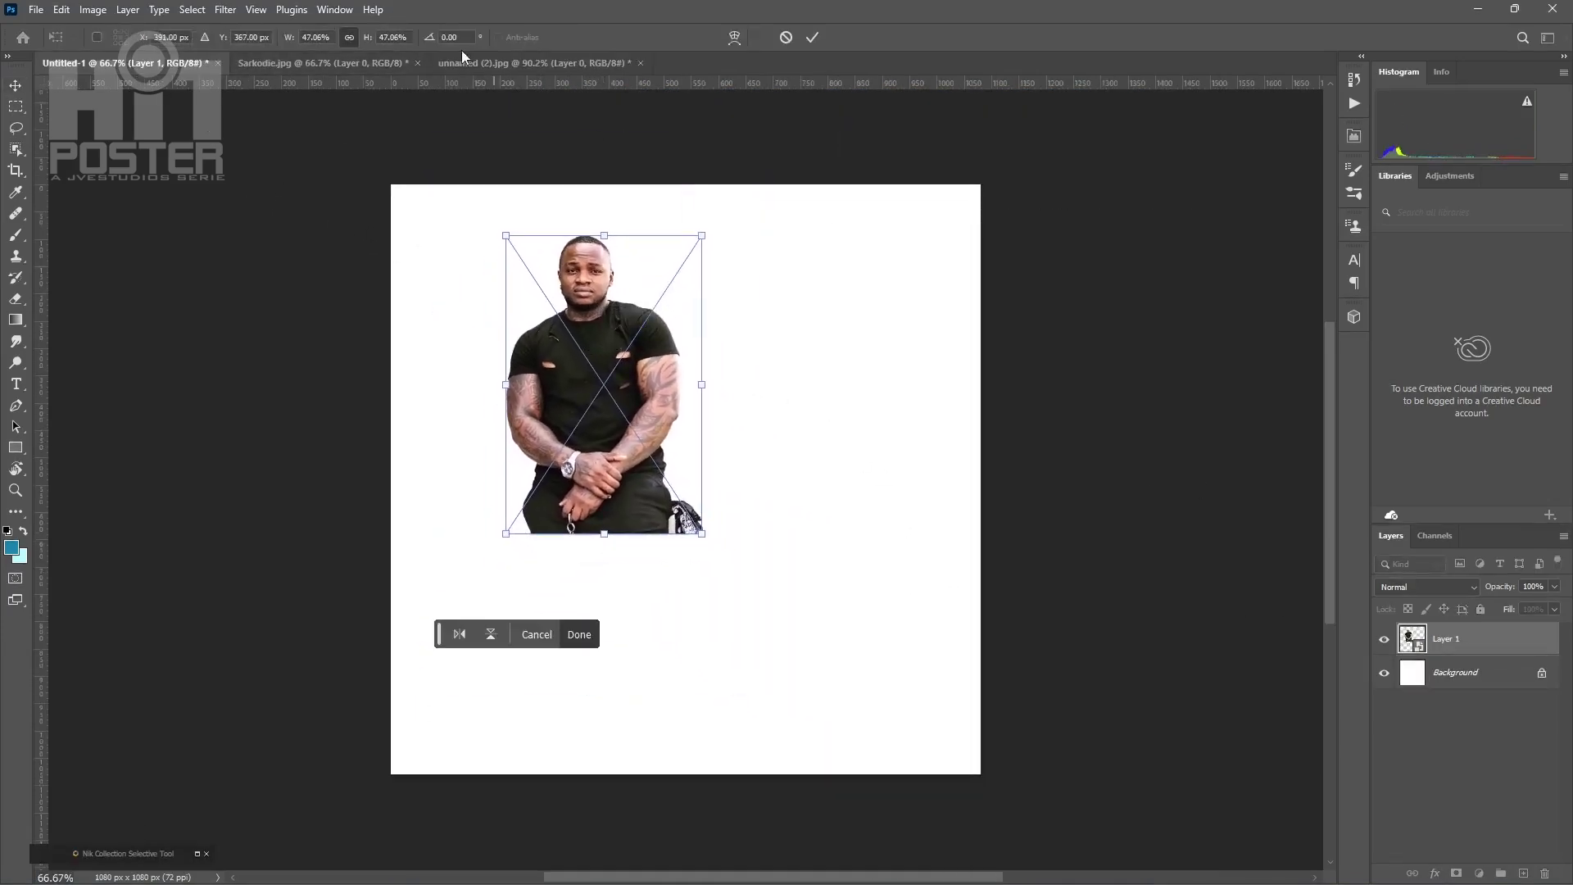
# - Add the cutout from Sarkodie.jpg beside the man in the black T-shirt and scale the latter to about 55%
pyautogui.click(462, 62)
pyautogui.click(277, 64)
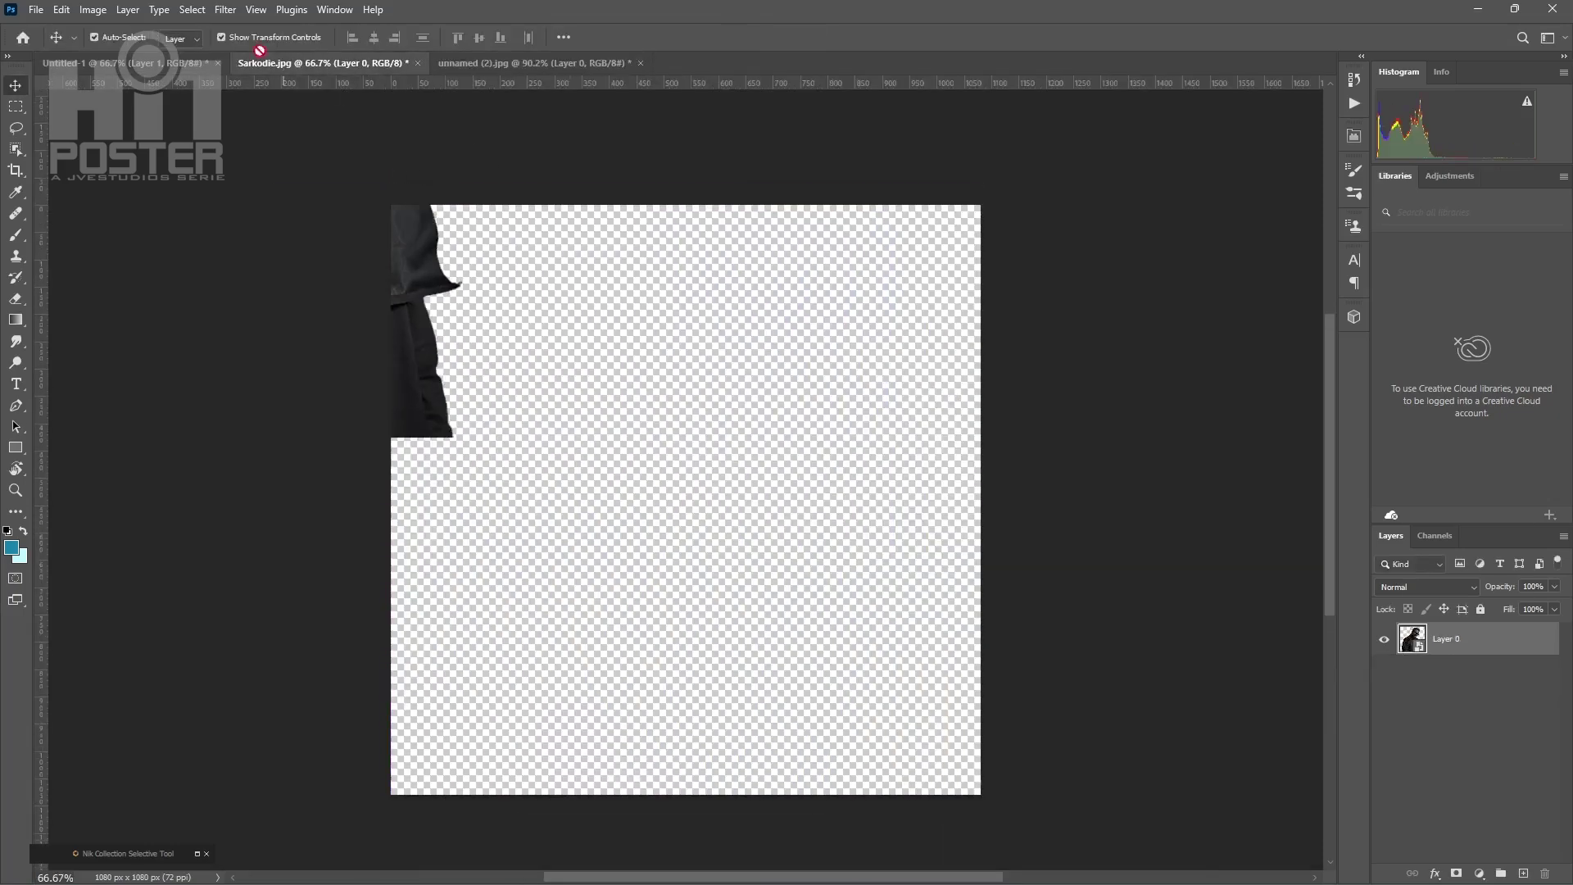
pyautogui.click(199, 64)
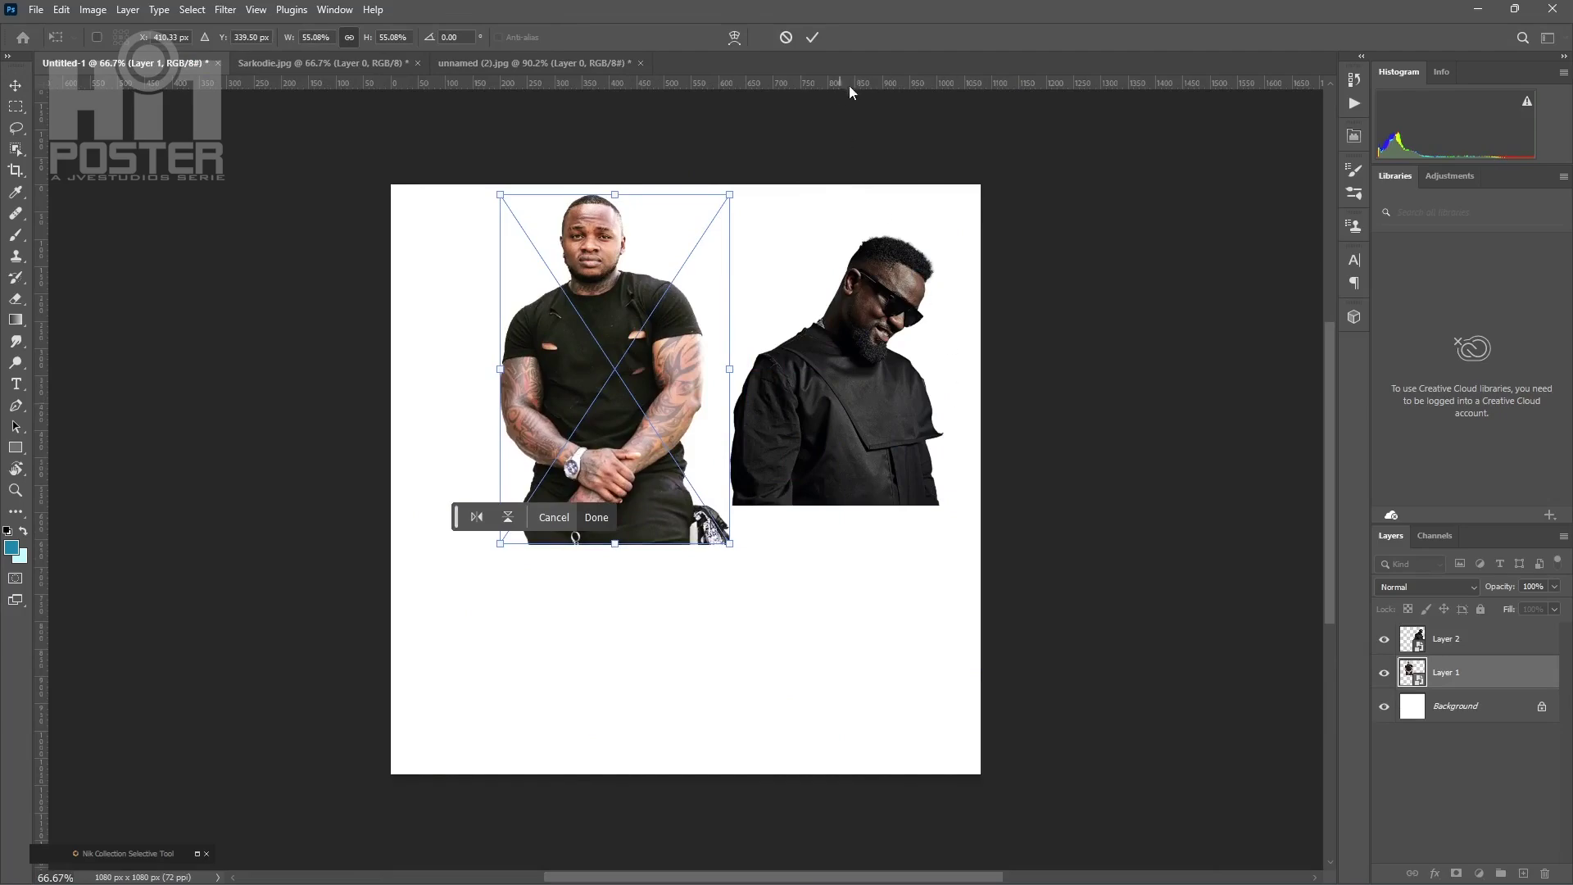
pyautogui.click(813, 37)
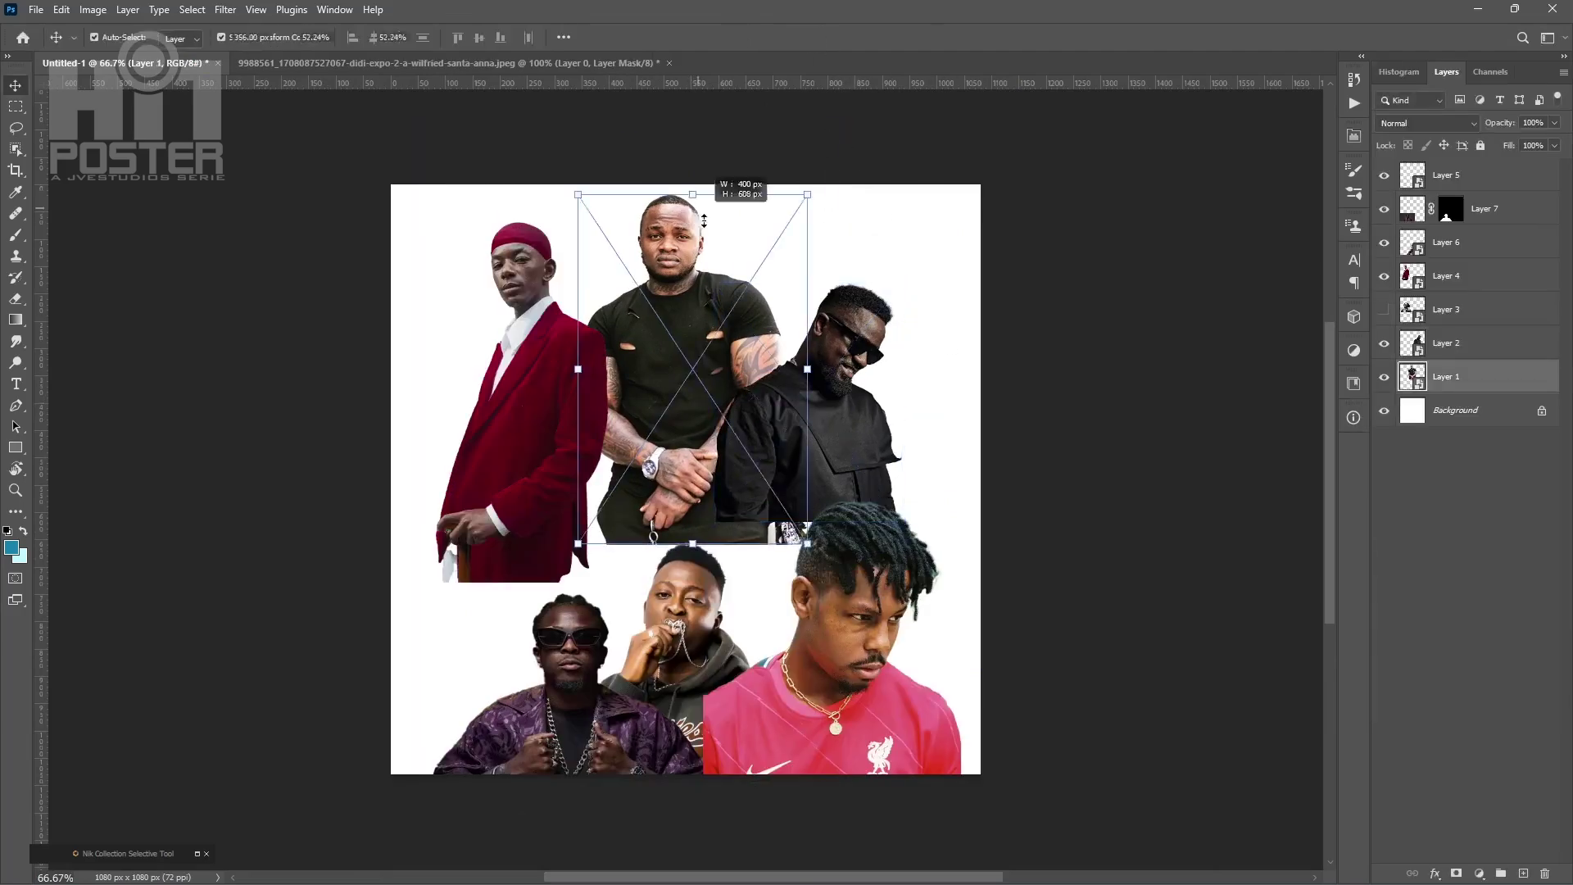
# - Scale down the man in the black T-shirt and reposition him and the red-suited man in the back row
pyautogui.press('Return')
pyautogui.moveTo(526, 279); pyautogui.dragTo(541, 291)
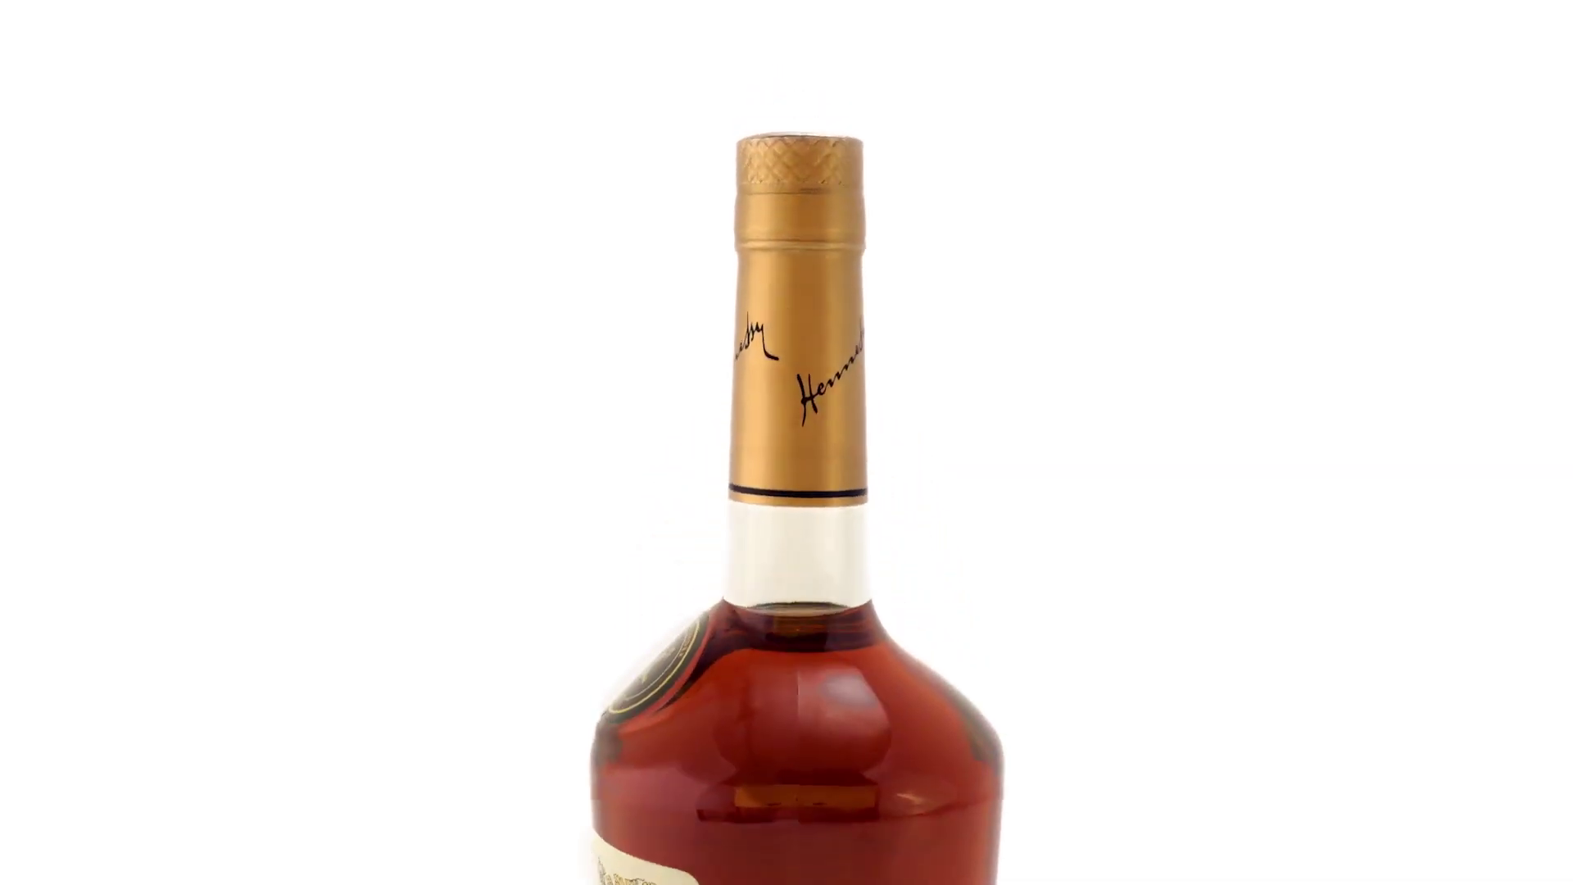
pyautogui.moveTo(678, 365); pyautogui.dragTo(670, 403)
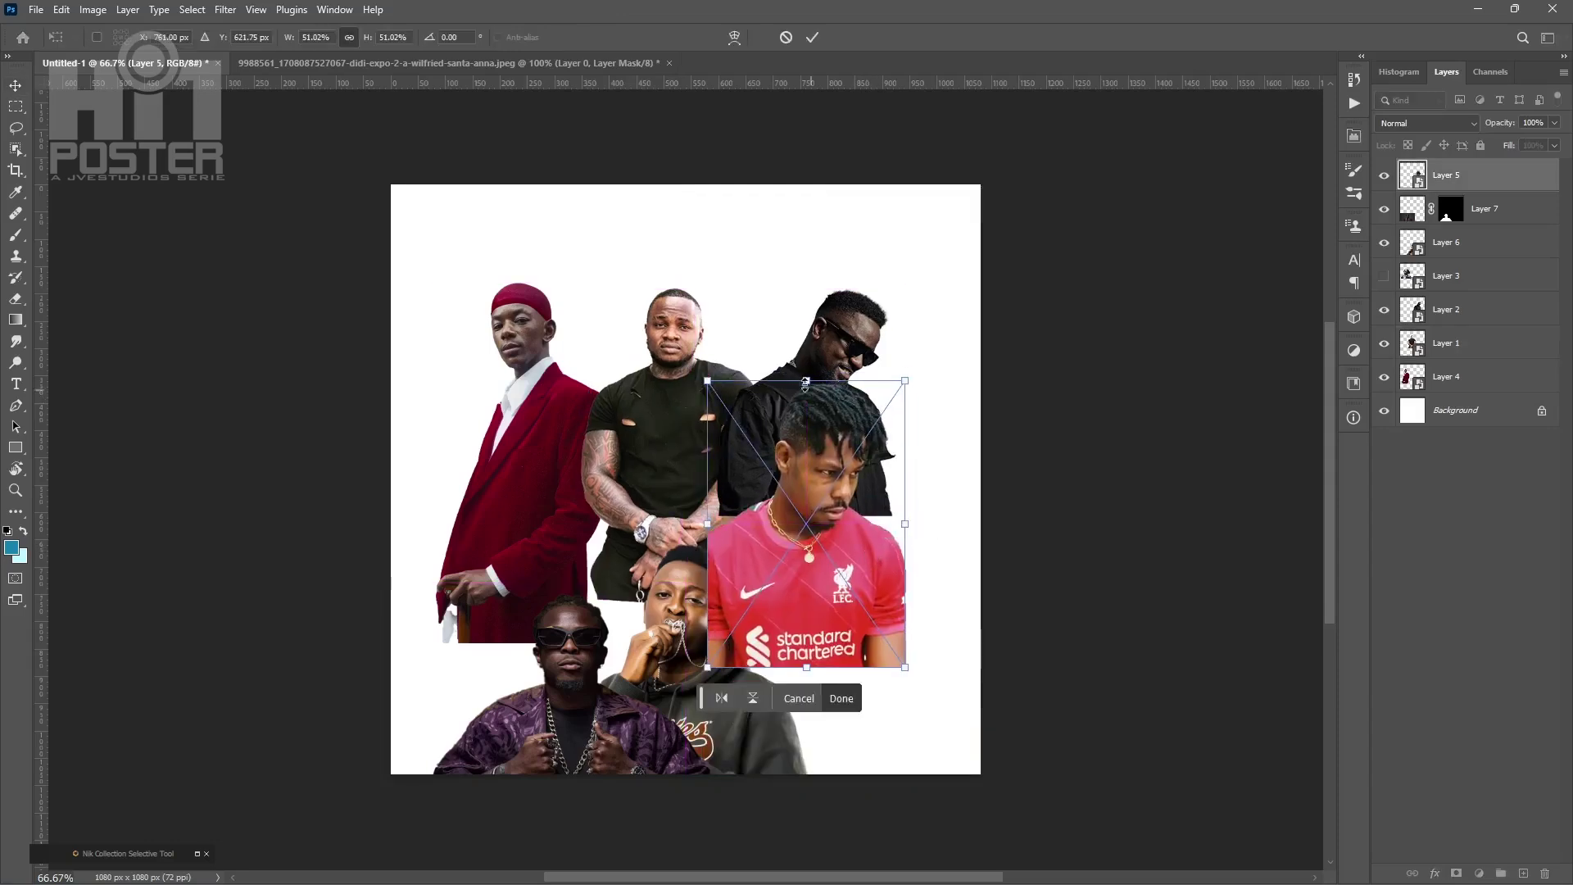
# - Shrink the man in the pink jersey and move the man in the dark hoodie up in front of the back row
pyautogui.moveTo(906, 667); pyautogui.dragTo(883, 612)
pyautogui.click(1076, 453)
pyautogui.moveTo(687, 630); pyautogui.dragTo(685, 509)
pyautogui.moveTo(685, 799); pyautogui.dragTo(688, 685)
pyautogui.click(1125, 205)
# - Place the man in the purple jacket at the hoodie man's side, and shift the three front-row cutouts together slightly right and down
pyautogui.moveTo(525, 731); pyautogui.dragTo(502, 583)
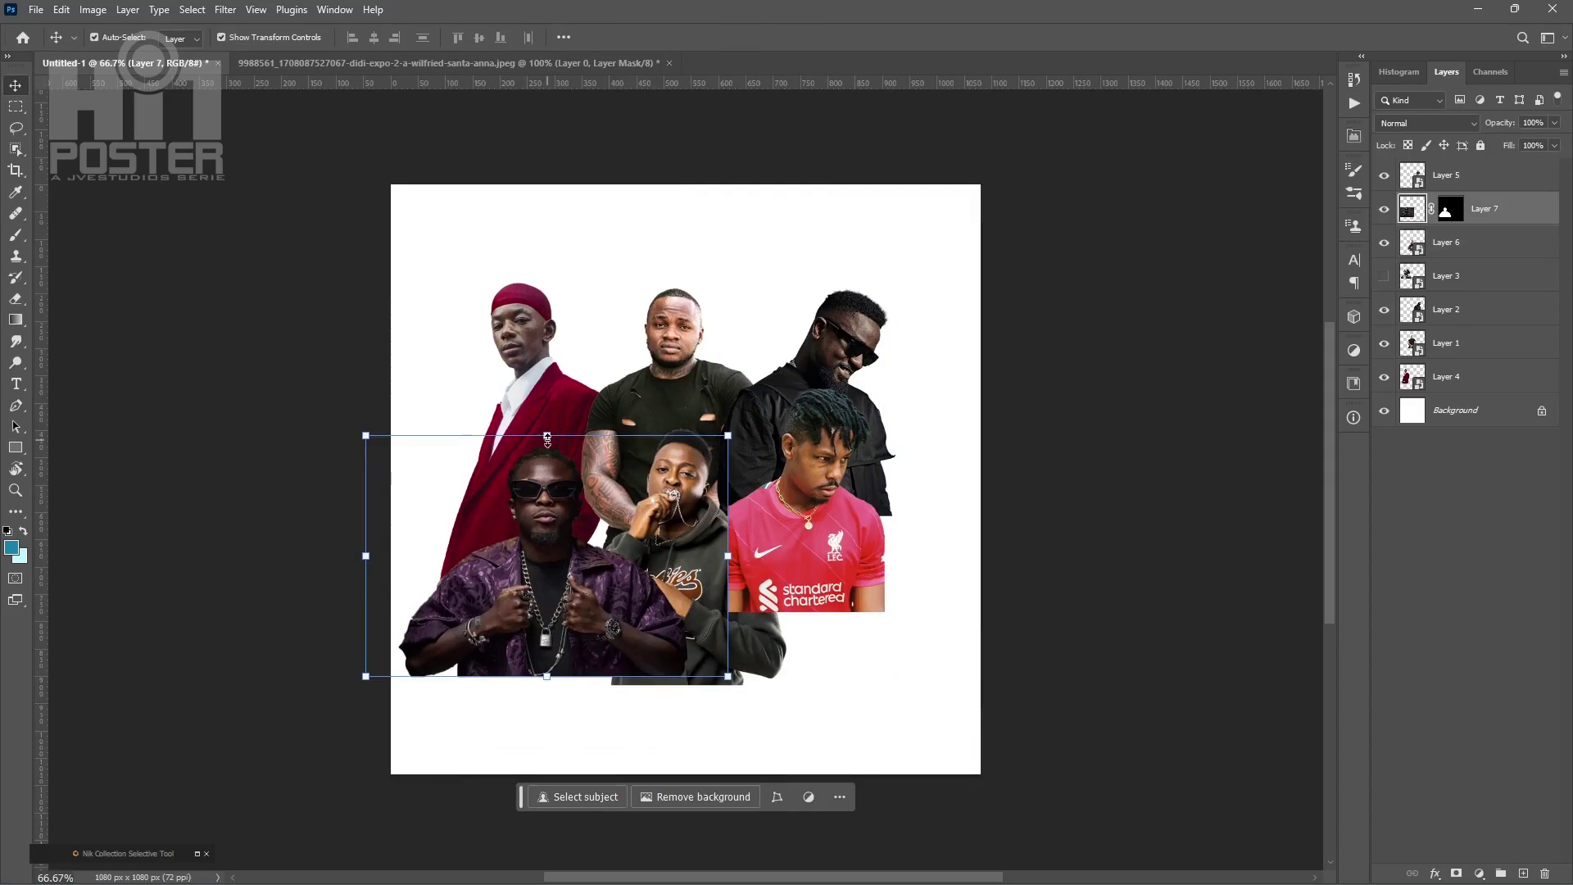
pyautogui.moveTo(547, 442); pyautogui.dragTo(523, 468)
pyautogui.click(688, 566)
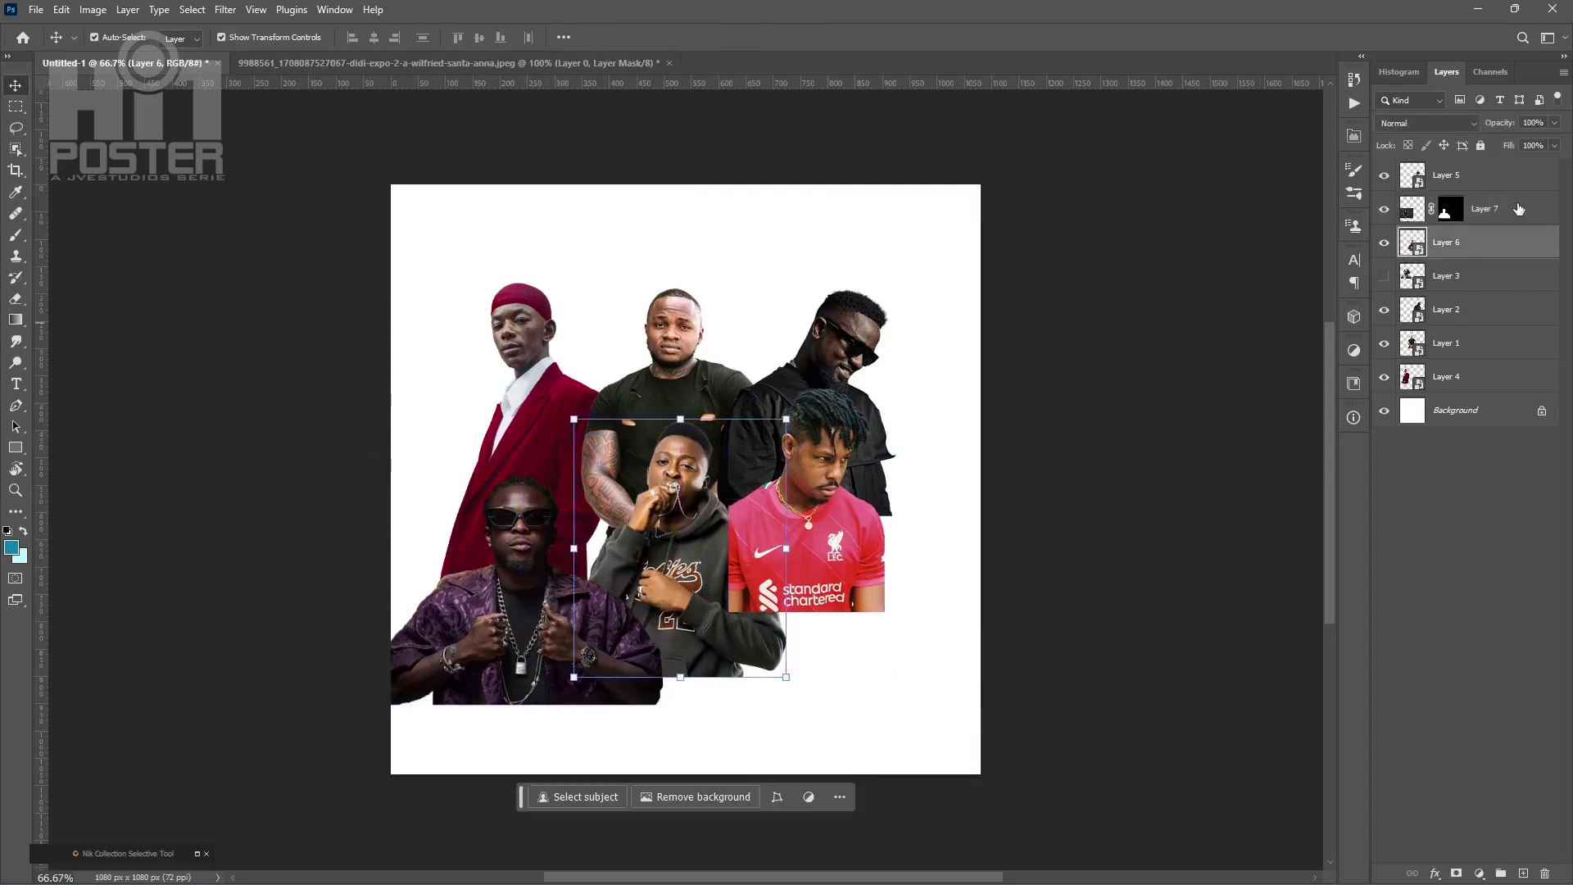
pyautogui.keyDown('shift'); pyautogui.click(1508, 175); pyautogui.keyUp('shift')
pyautogui.moveTo(775, 547); pyautogui.dragTo(808, 563)
pyautogui.click(1106, 396)
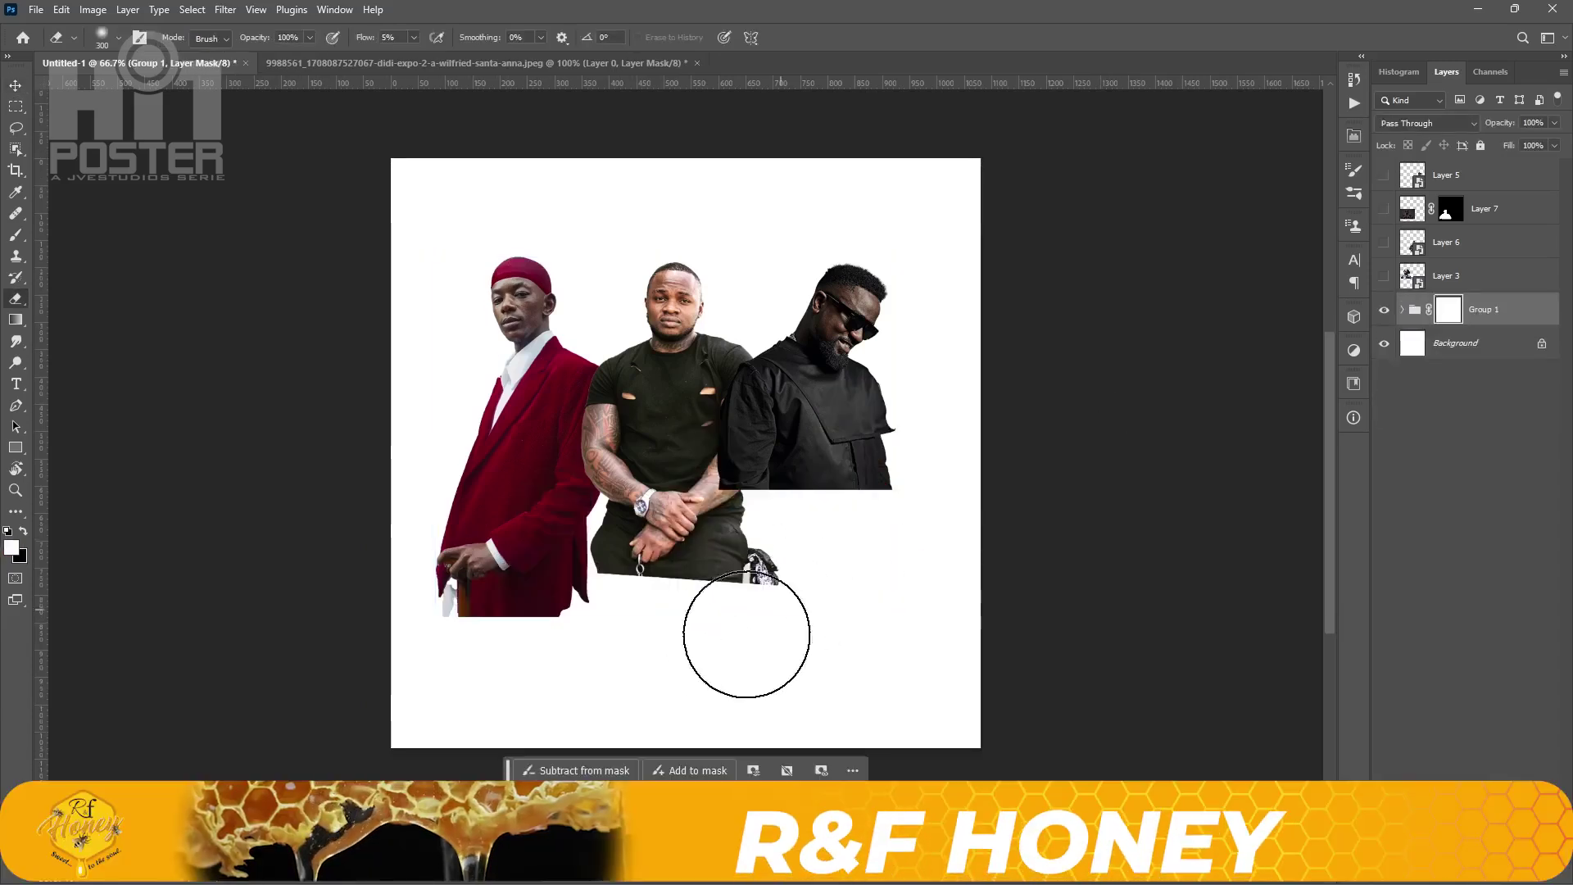
# - Outline the area above a rising diagonal across the back-row men with the Polygonal Lasso and invert the selection
pyautogui.moveTo(746, 634)
pyautogui.mouseDown()
pyautogui.moveTo(485, 692)
pyautogui.moveTo(636, 632)
pyautogui.moveTo(805, 665)
pyautogui.mouseUp()
pyautogui.hotkey('shift', 'l')
pyautogui.click(969, 392)
pyautogui.click(327, 644)
pyautogui.click(327, 205)
pyautogui.click(1054, 133)
pyautogui.click(969, 387)
pyautogui.rightClick(642, 363)
pyautogui.click(690, 386)
# - Erase the back-row group's mask below the diagonal edge and remove the selection
pyautogui.click(16, 299)
pyautogui.moveTo(459, 623); pyautogui.dragTo(1202, 489)
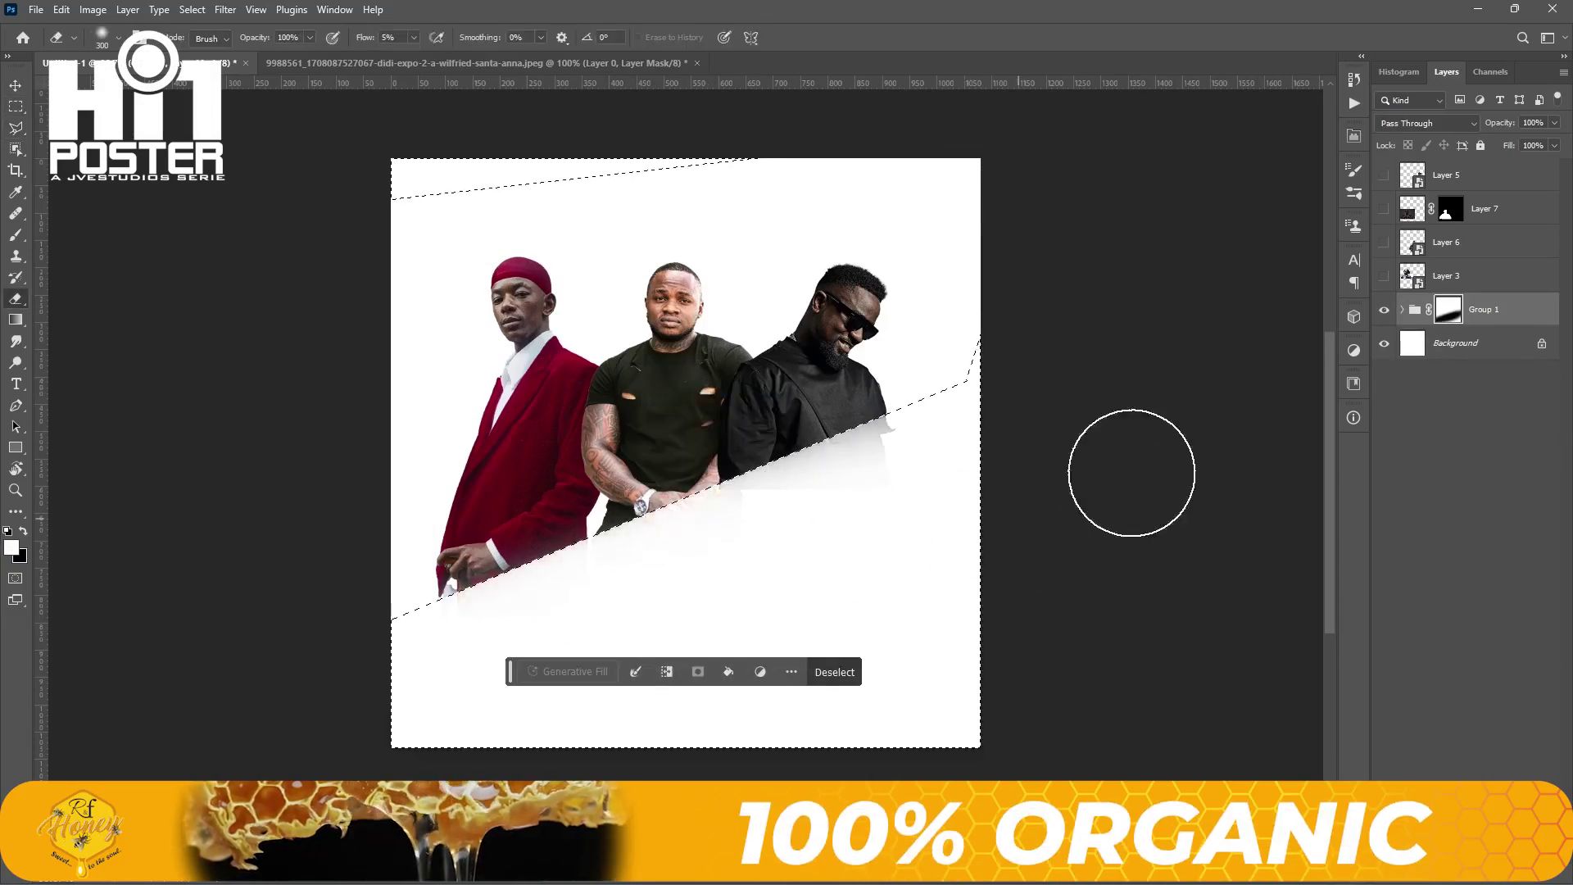
pyautogui.hotkey('ctrl', 'd')
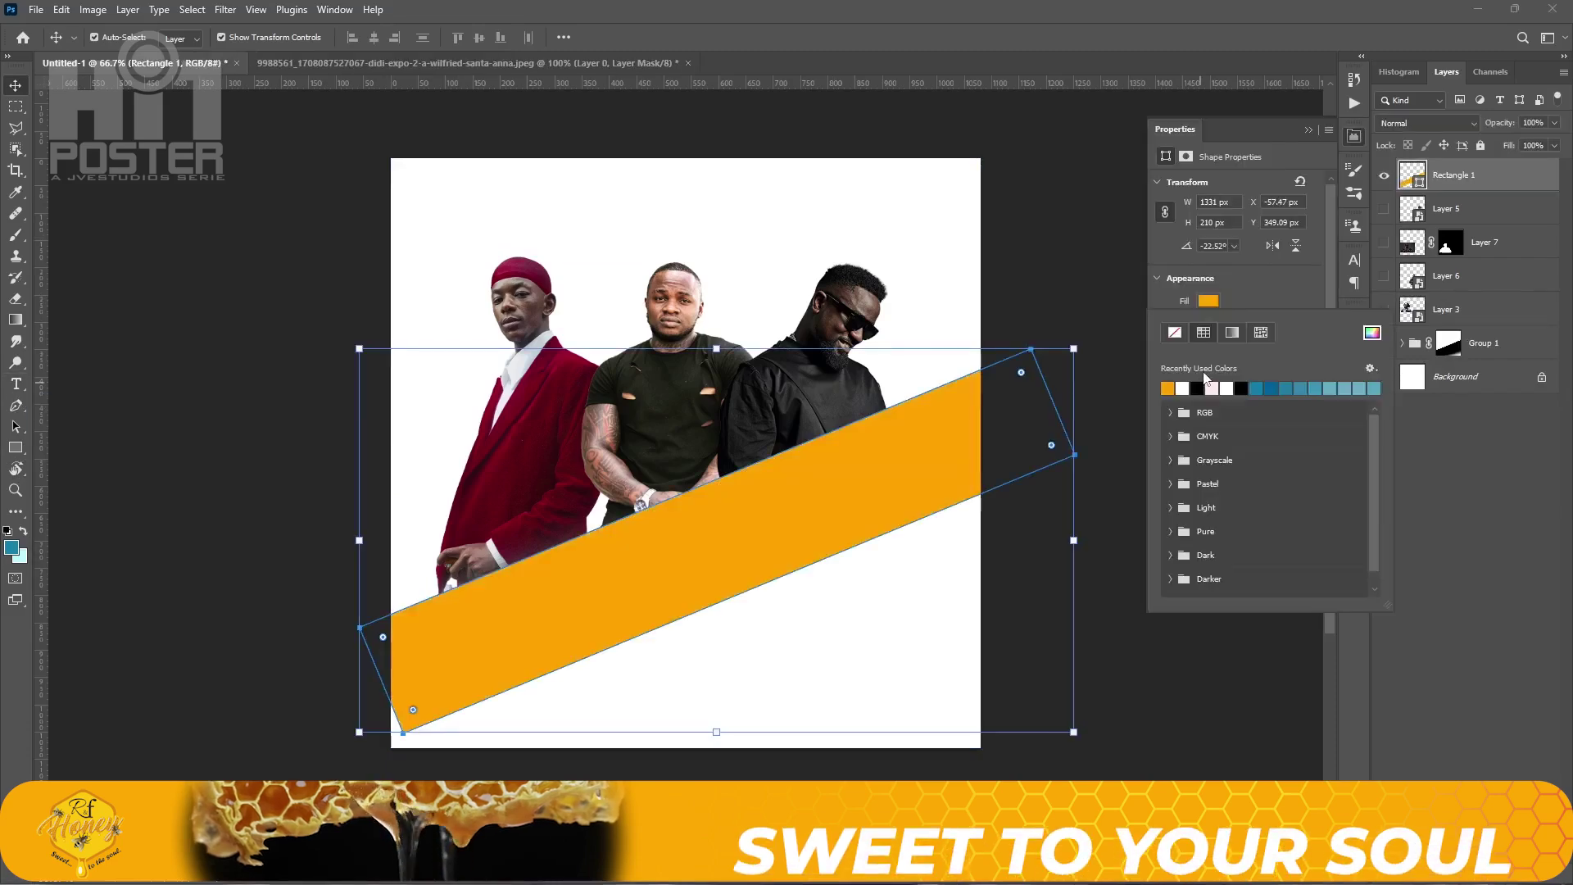
# - Fit an orange band about 174 px high, rotated about -22.5°, along the diagonal edge below the back-row men
pyautogui.press('u')
pyautogui.moveTo(738, 593); pyautogui.dragTo(731, 575)
pyautogui.press('v')
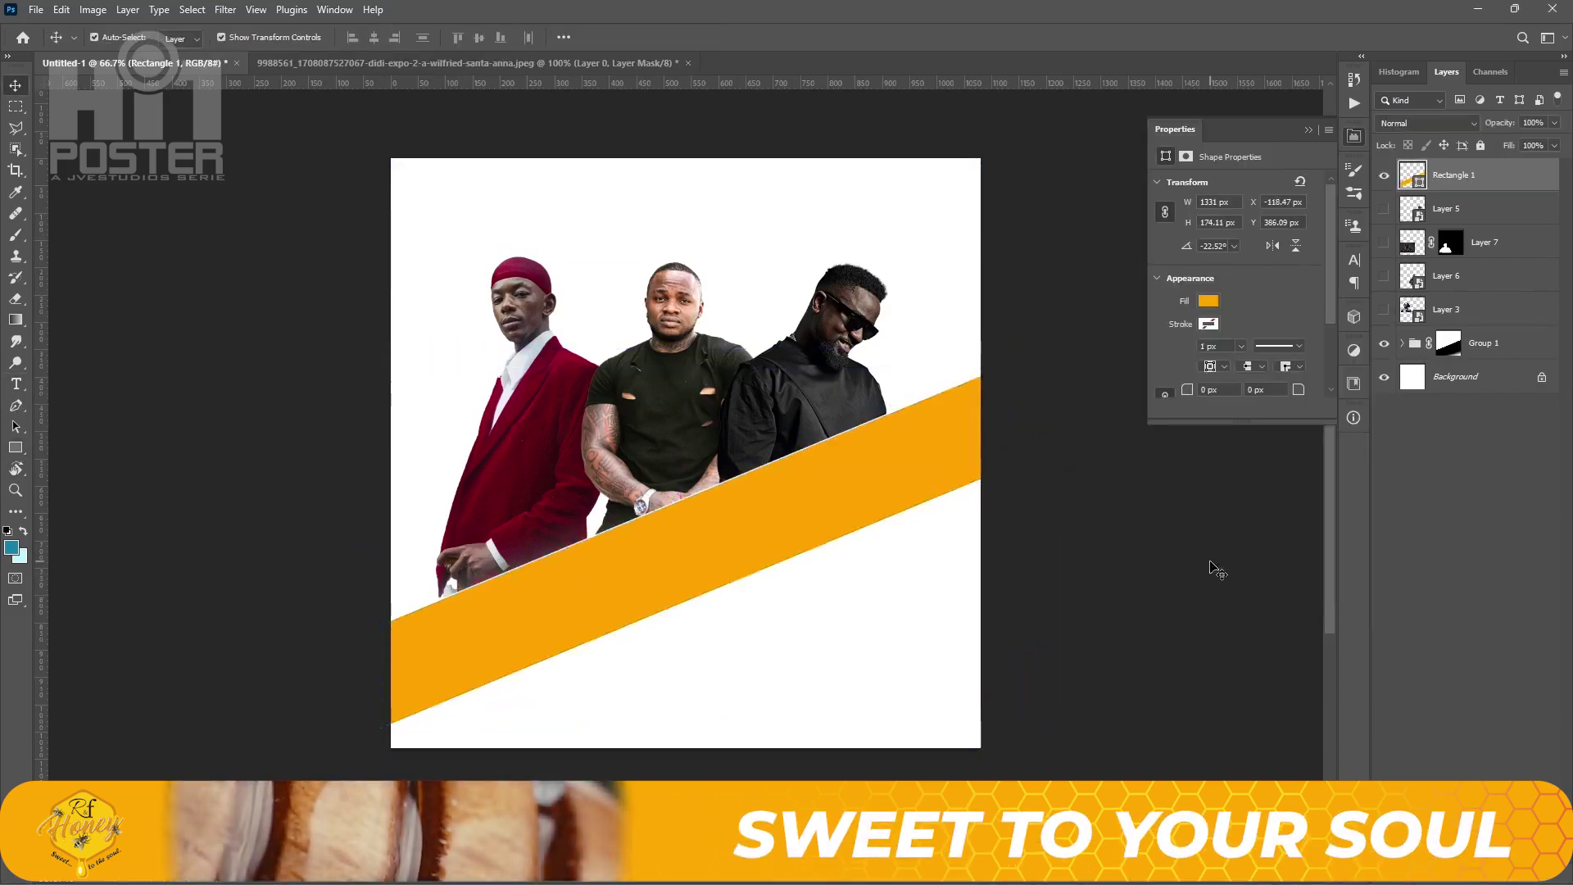
pyautogui.click(1064, 623)
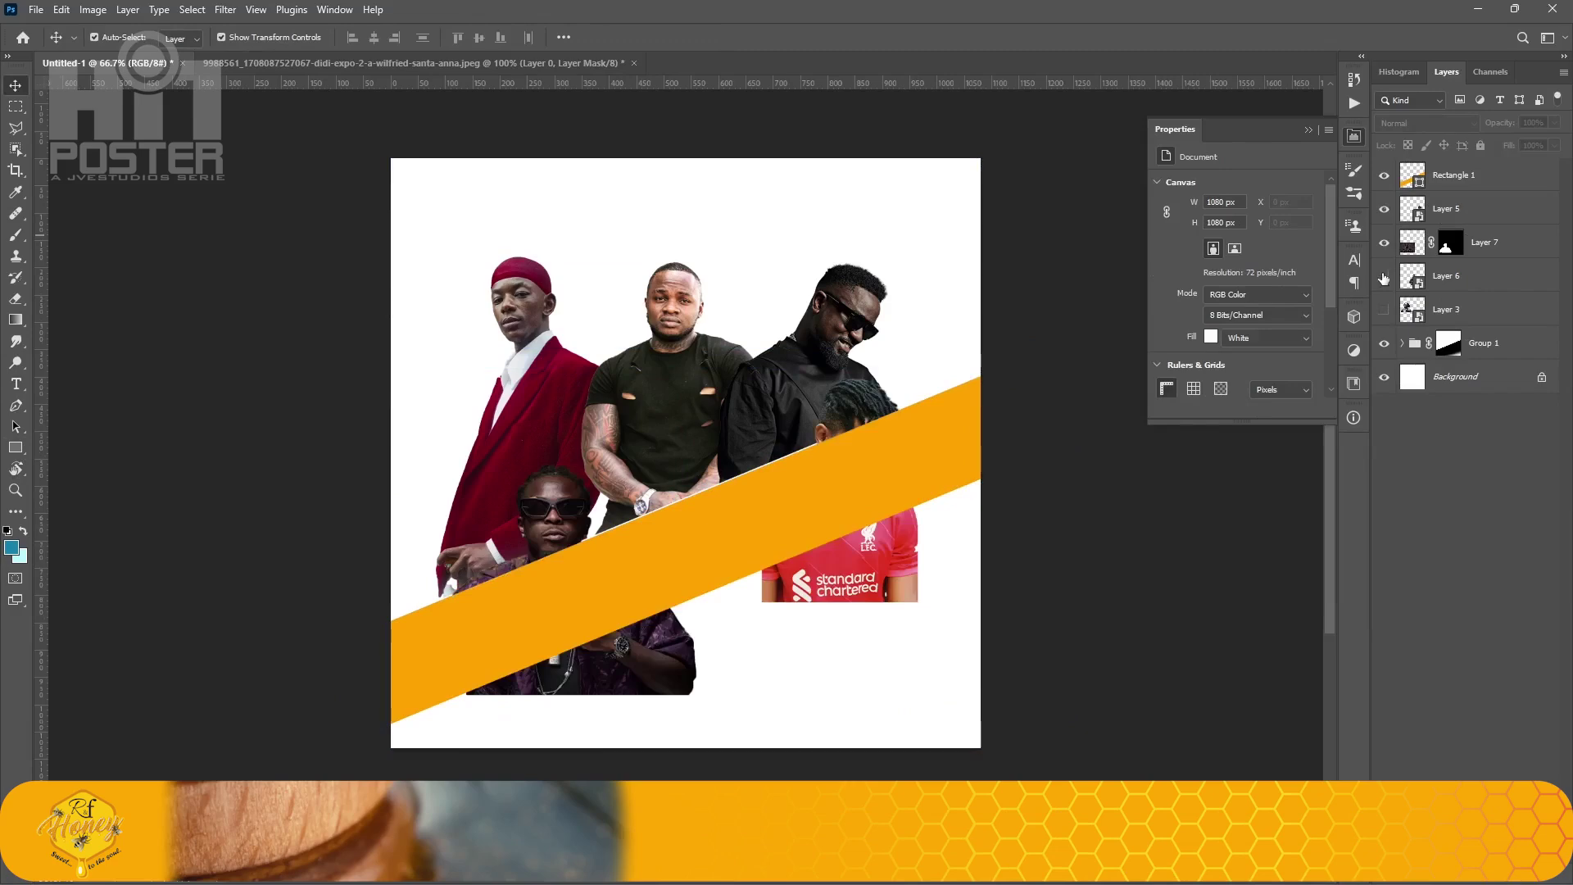
# - Move the three front-row cutouts up over the orange band and rotate them about 1.8°
pyautogui.click(1475, 185)
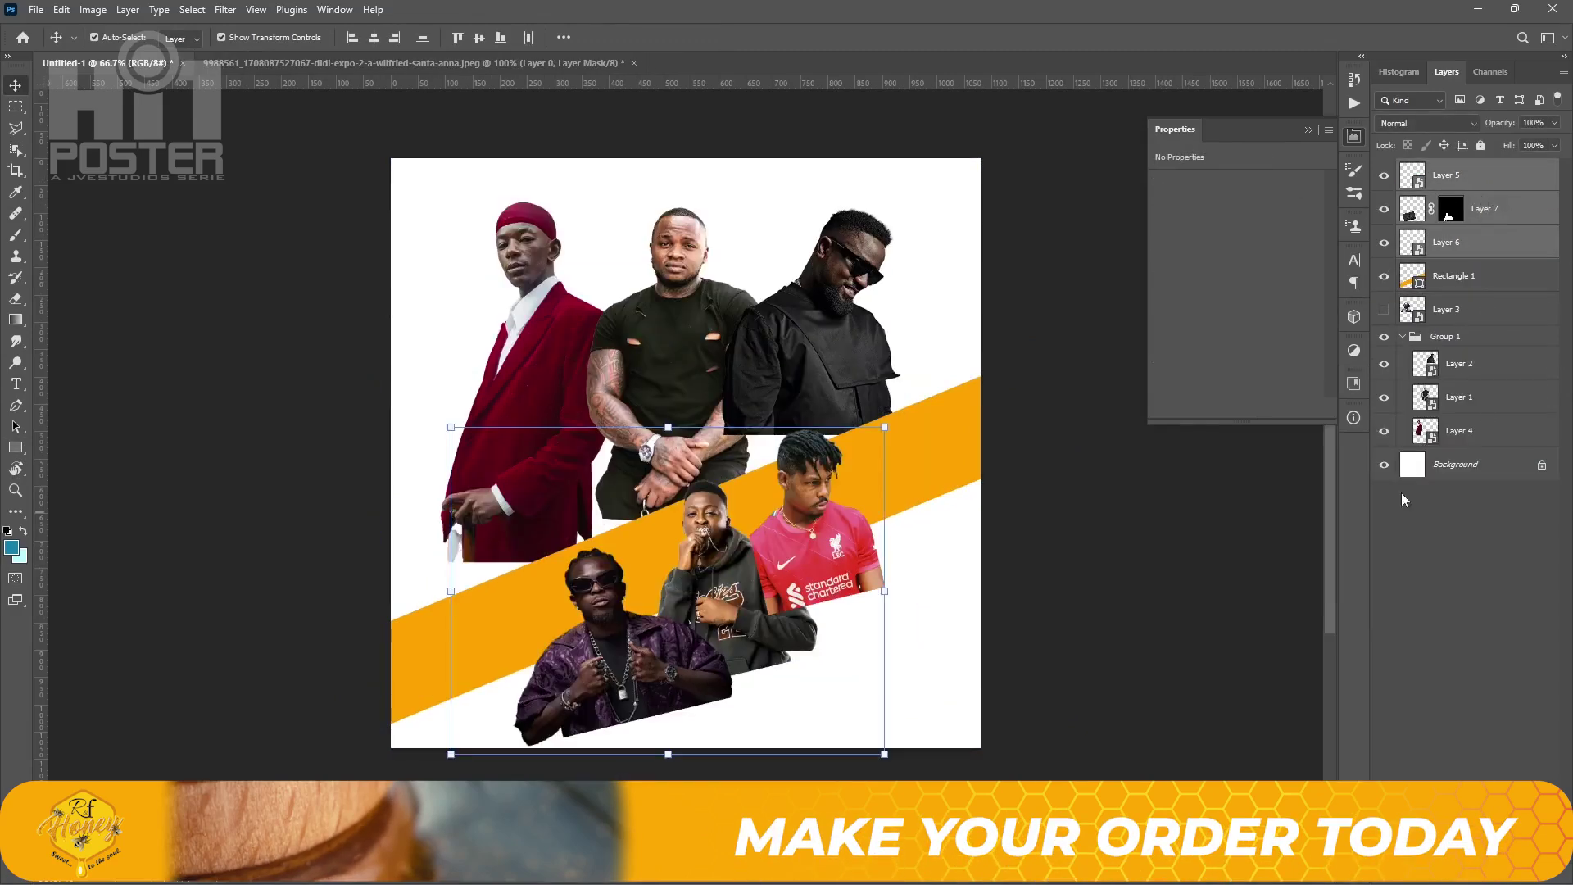
pyautogui.moveTo(710, 586); pyautogui.dragTo(700, 455)
pyautogui.moveTo(899, 292); pyautogui.dragTo(911, 313)
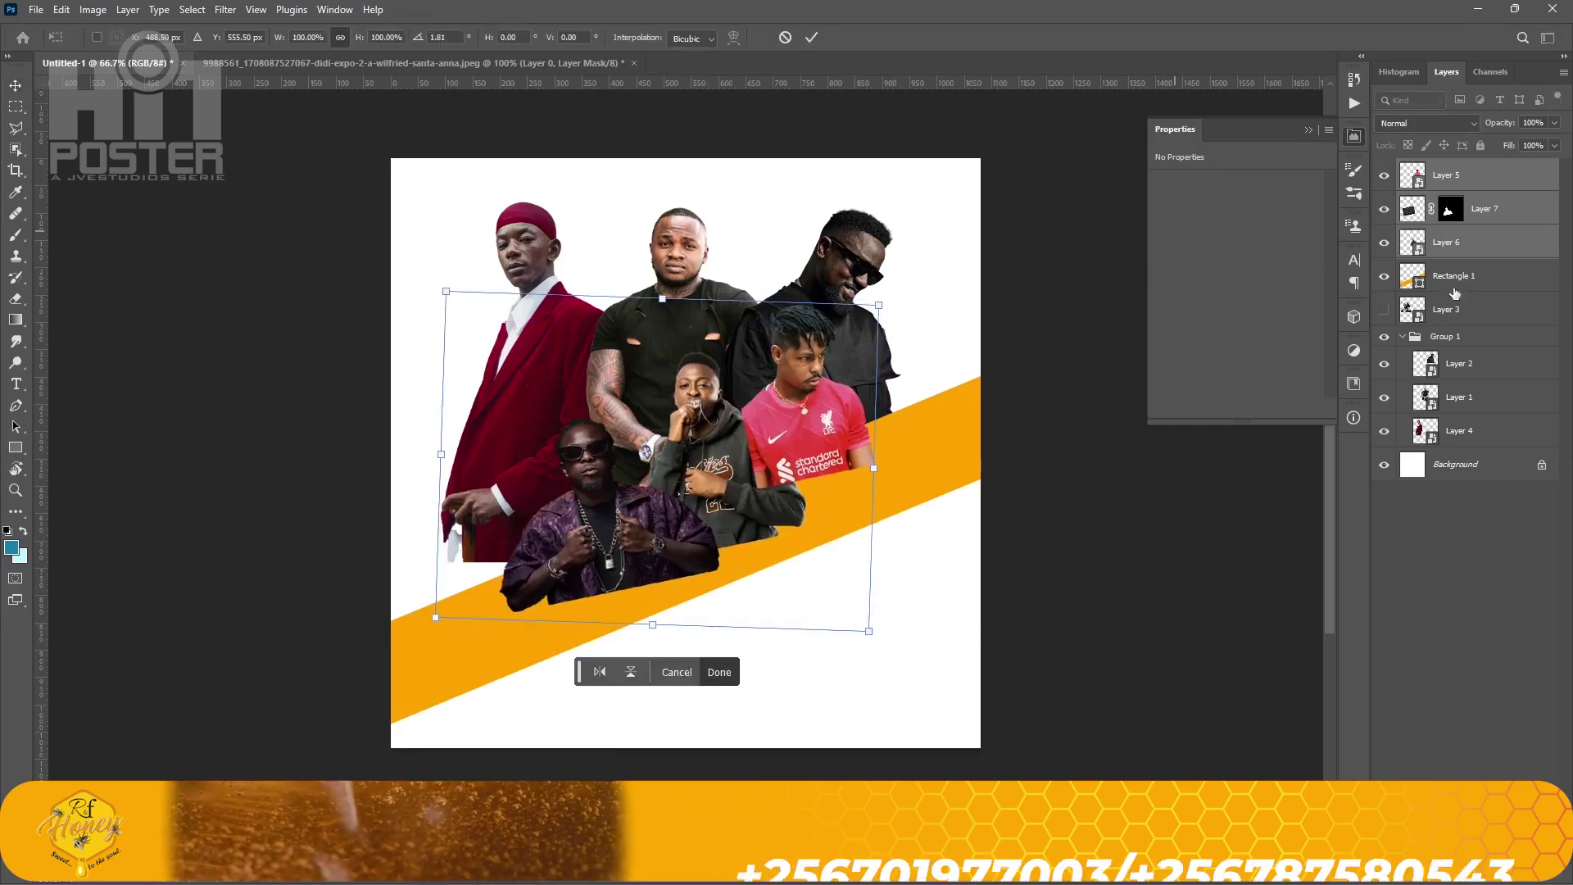
# - Create a new layer above Layer 3 and choose the Soft Round brush with a light cyan colour
pyautogui.click(1449, 315)
pyautogui.hotkey('ctrl', 'shift', 'alt', 'n')
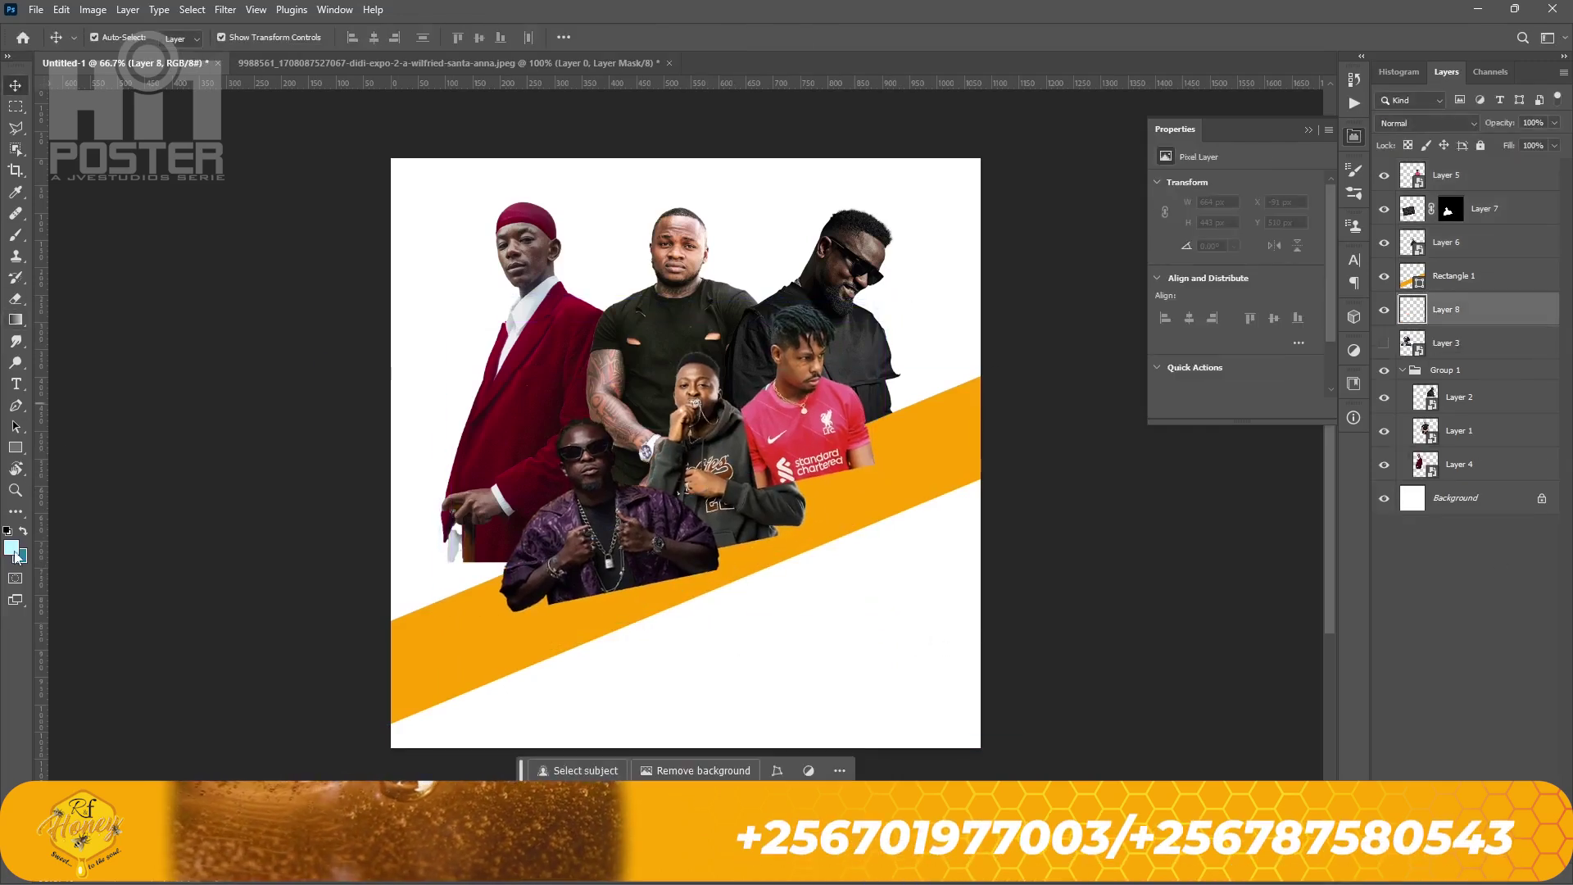
pyautogui.click(16, 236)
pyautogui.rightClick(893, 423)
pyautogui.click(940, 556)
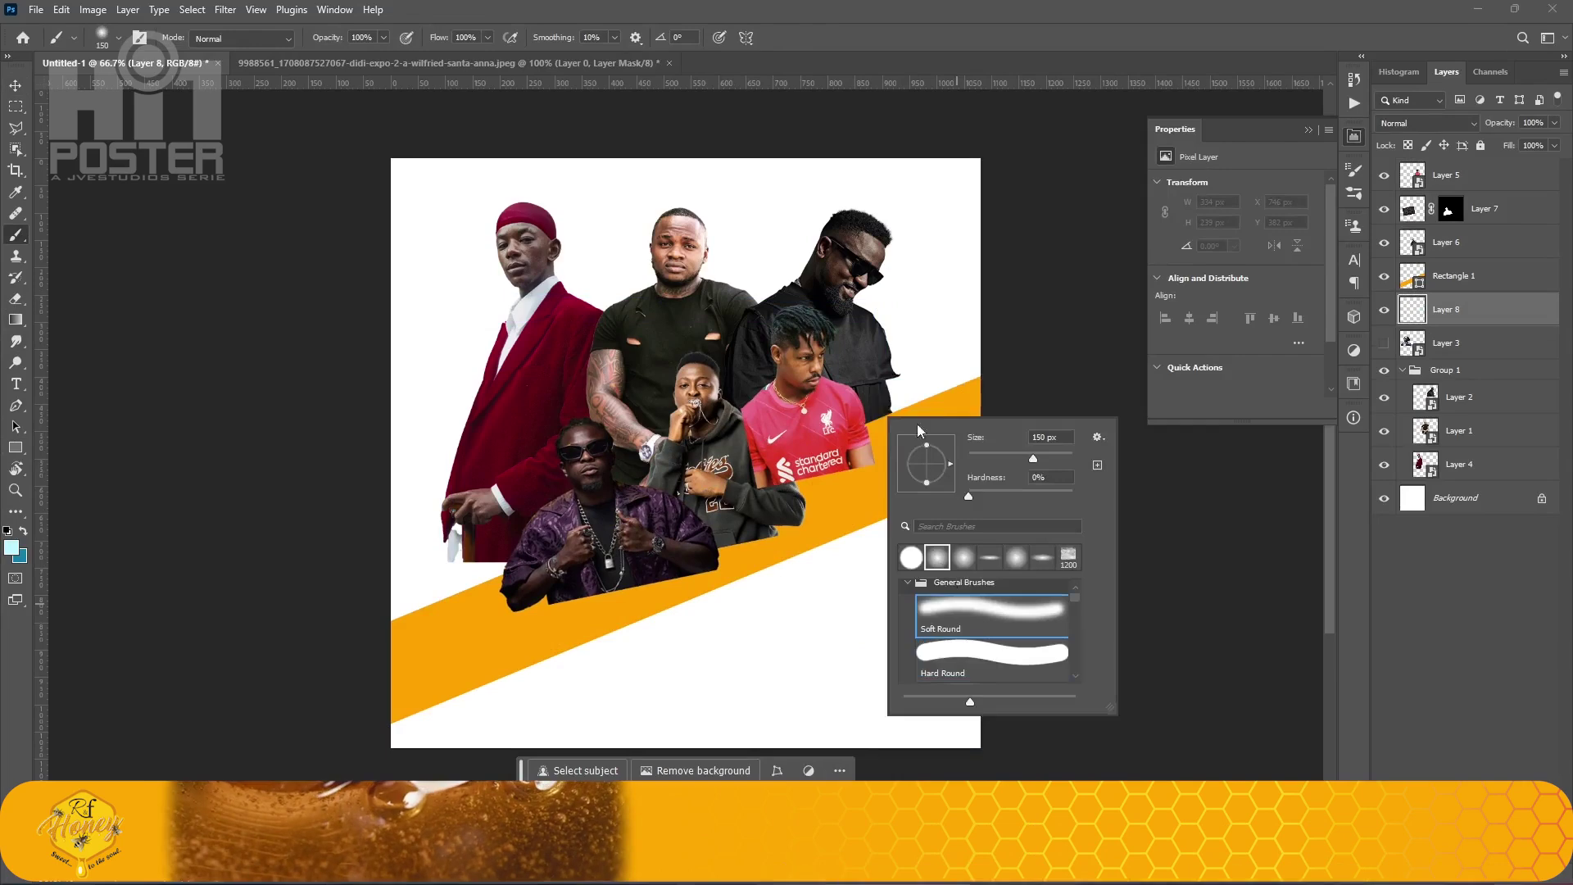
# - Set the brush flow to 34% and paint a soft light cyan haze over the back row's lower bodies along the band
pyautogui.click(913, 381)
pyautogui.hotkey('ctrl', 'z')
pyautogui.click(488, 37)
pyautogui.moveTo(491, 55); pyautogui.dragTo(438, 66)
pyautogui.moveTo(917, 401)
pyautogui.mouseDown()
pyautogui.moveTo(285, 654)
pyautogui.moveTo(197, 766)
pyautogui.mouseUp()
pyautogui.moveTo(528, 543); pyautogui.dragTo(948, 400)
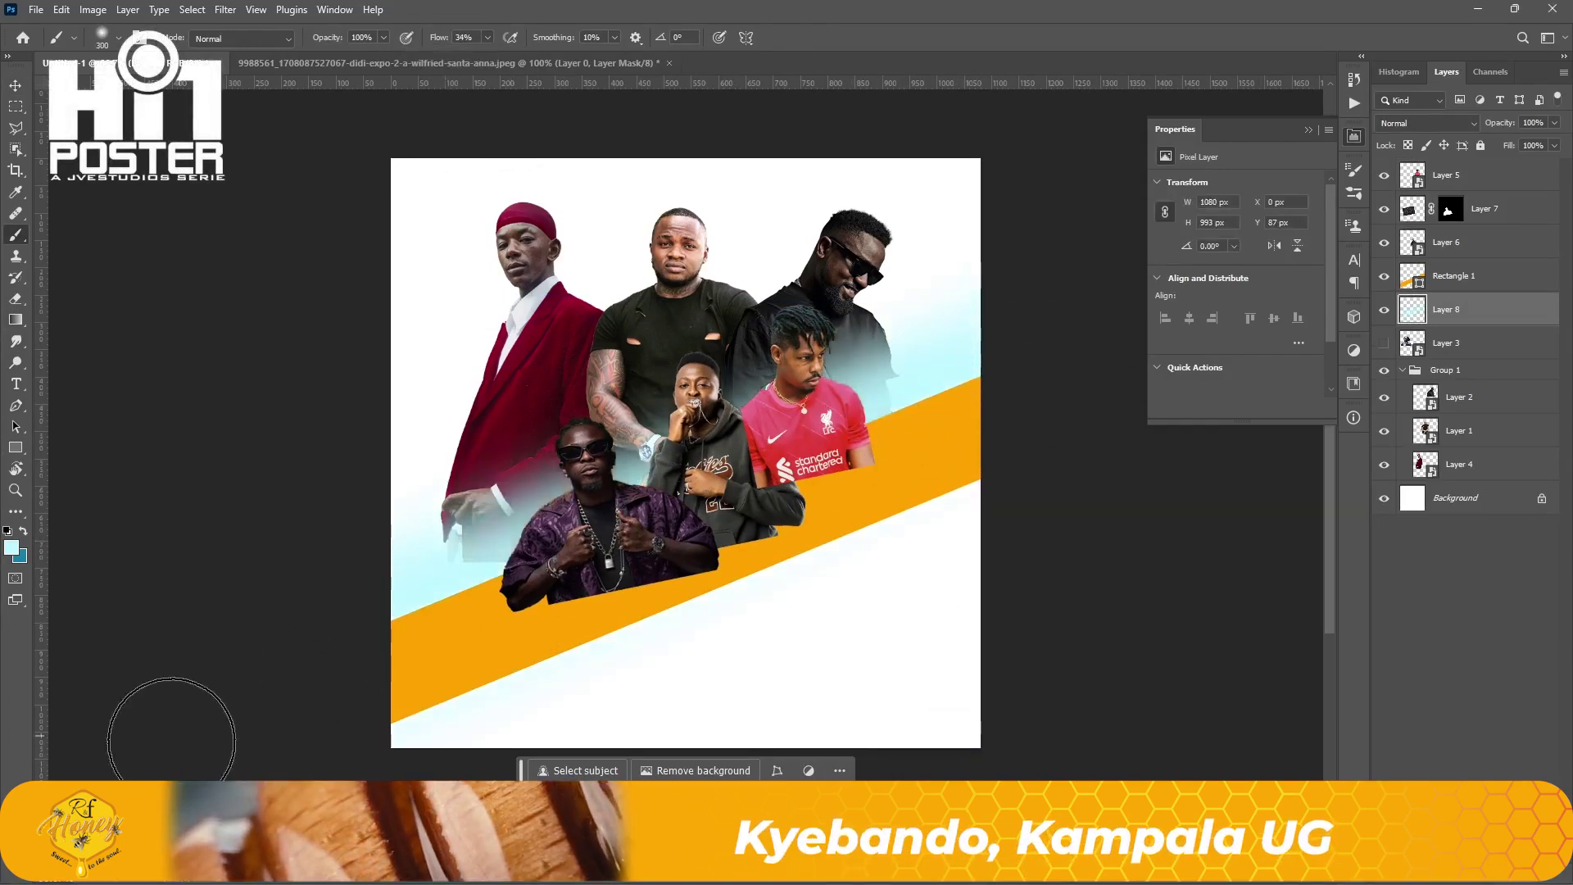
# - Scale the three front-row cutouts together to about 93%, rotate them about 2.7° and position them over the orange band
pyautogui.click(14, 86)
pyautogui.click(1482, 175)
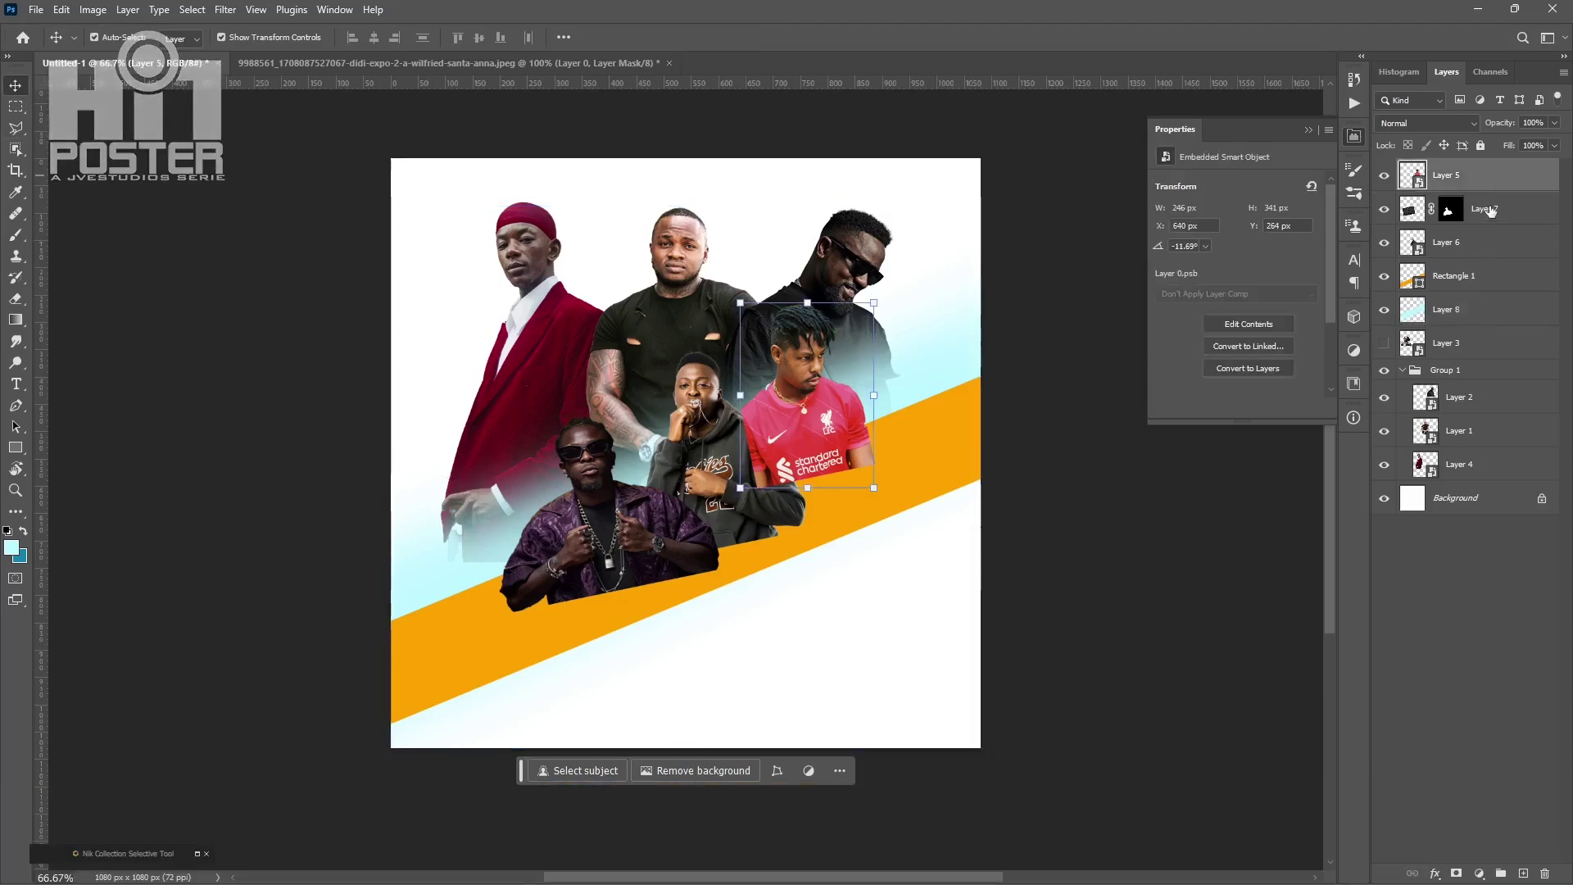
pyautogui.keyDown('shift'); pyautogui.click(1481, 243); pyautogui.keyUp('shift')
pyautogui.moveTo(658, 619); pyautogui.dragTo(655, 595)
pyautogui.moveTo(882, 287); pyautogui.dragTo(884, 291)
pyautogui.moveTo(702, 383); pyautogui.dragTo(693, 426)
pyautogui.moveTo(889, 300); pyautogui.dragTo(898, 309)
pyautogui.moveTo(807, 413)
pyautogui.mouseDown()
pyautogui.moveTo(793, 389)
pyautogui.moveTo(808, 387)
pyautogui.mouseUp()
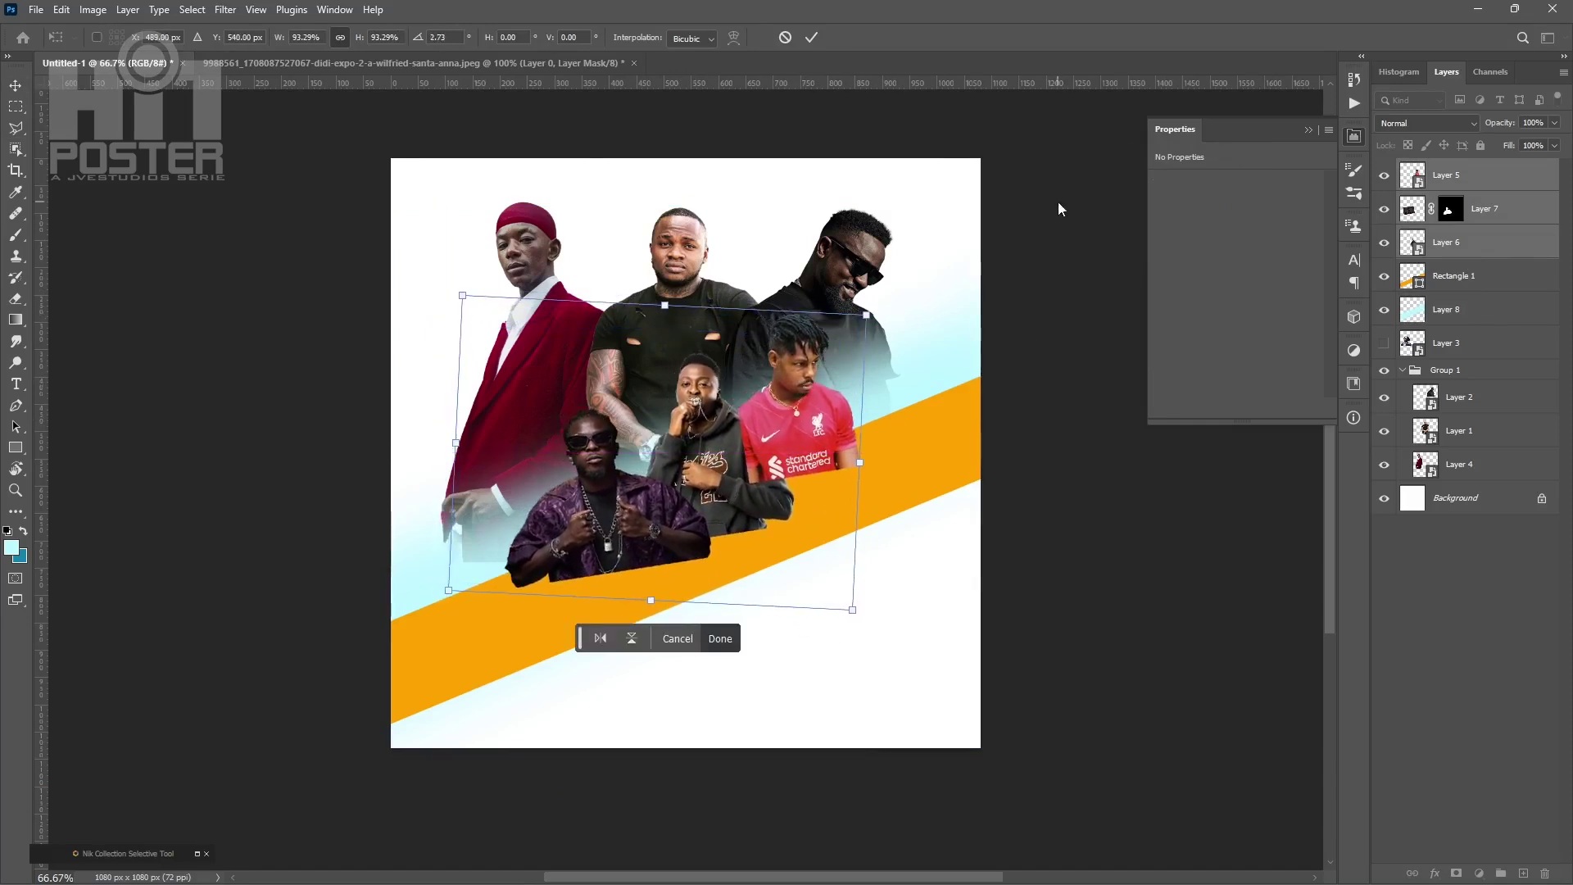
pyautogui.press('Return')
# - Group the three front-row cutouts and add a layer mask to the group
pyautogui.keyDown('ctrl'); pyautogui.click(1413, 277); pyautogui.keyUp('ctrl')
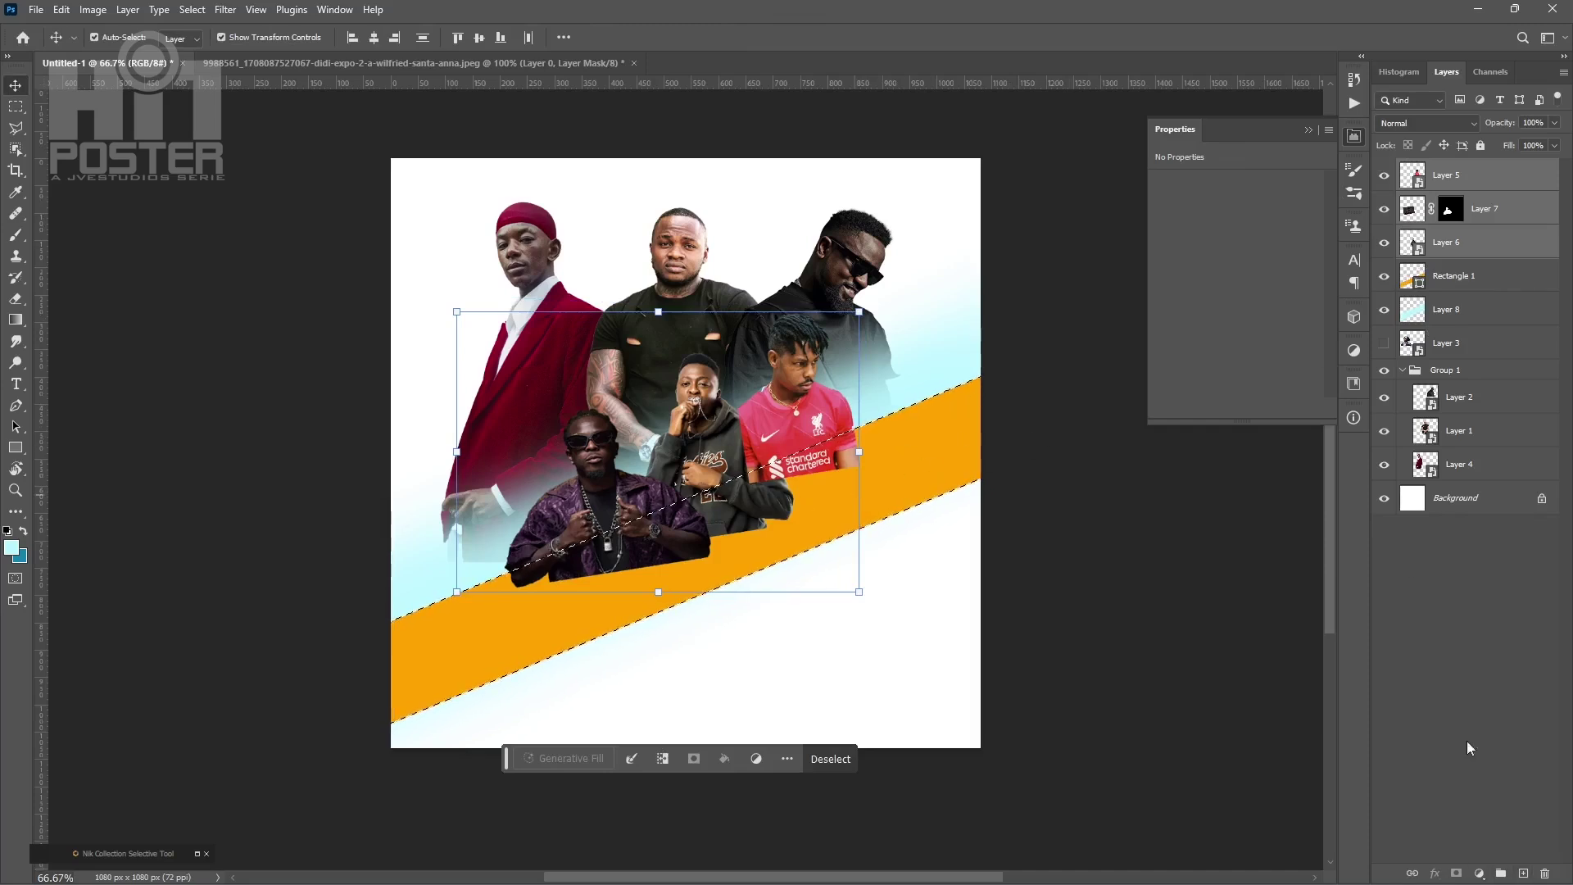
pyautogui.hotkey('ctrl', 'g')
pyautogui.hotkey('ctrl', 'd')
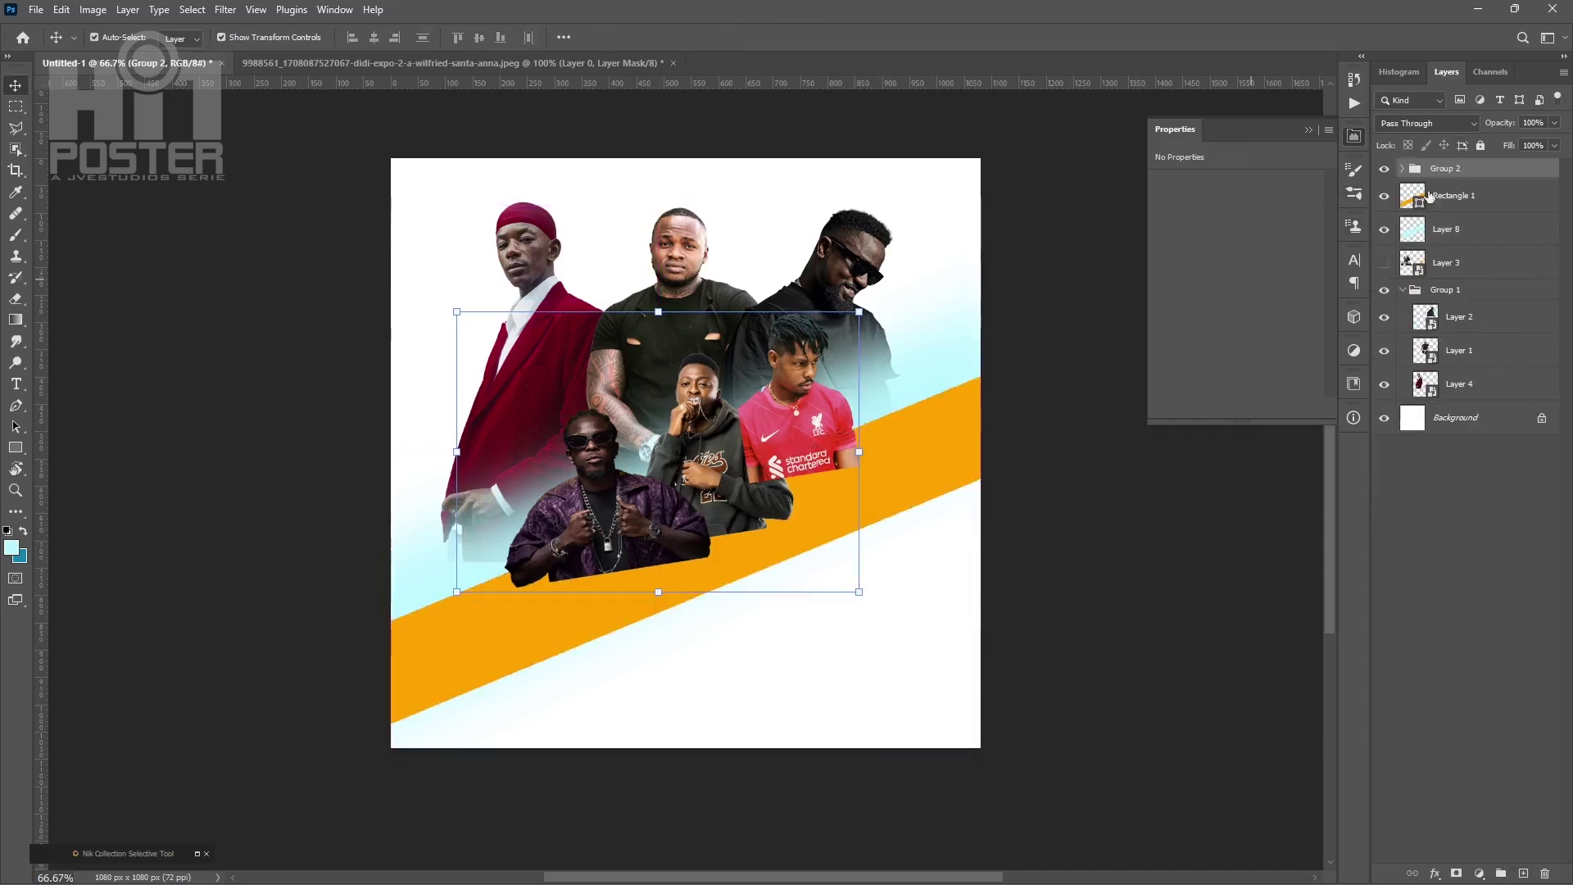
pyautogui.click(1458, 874)
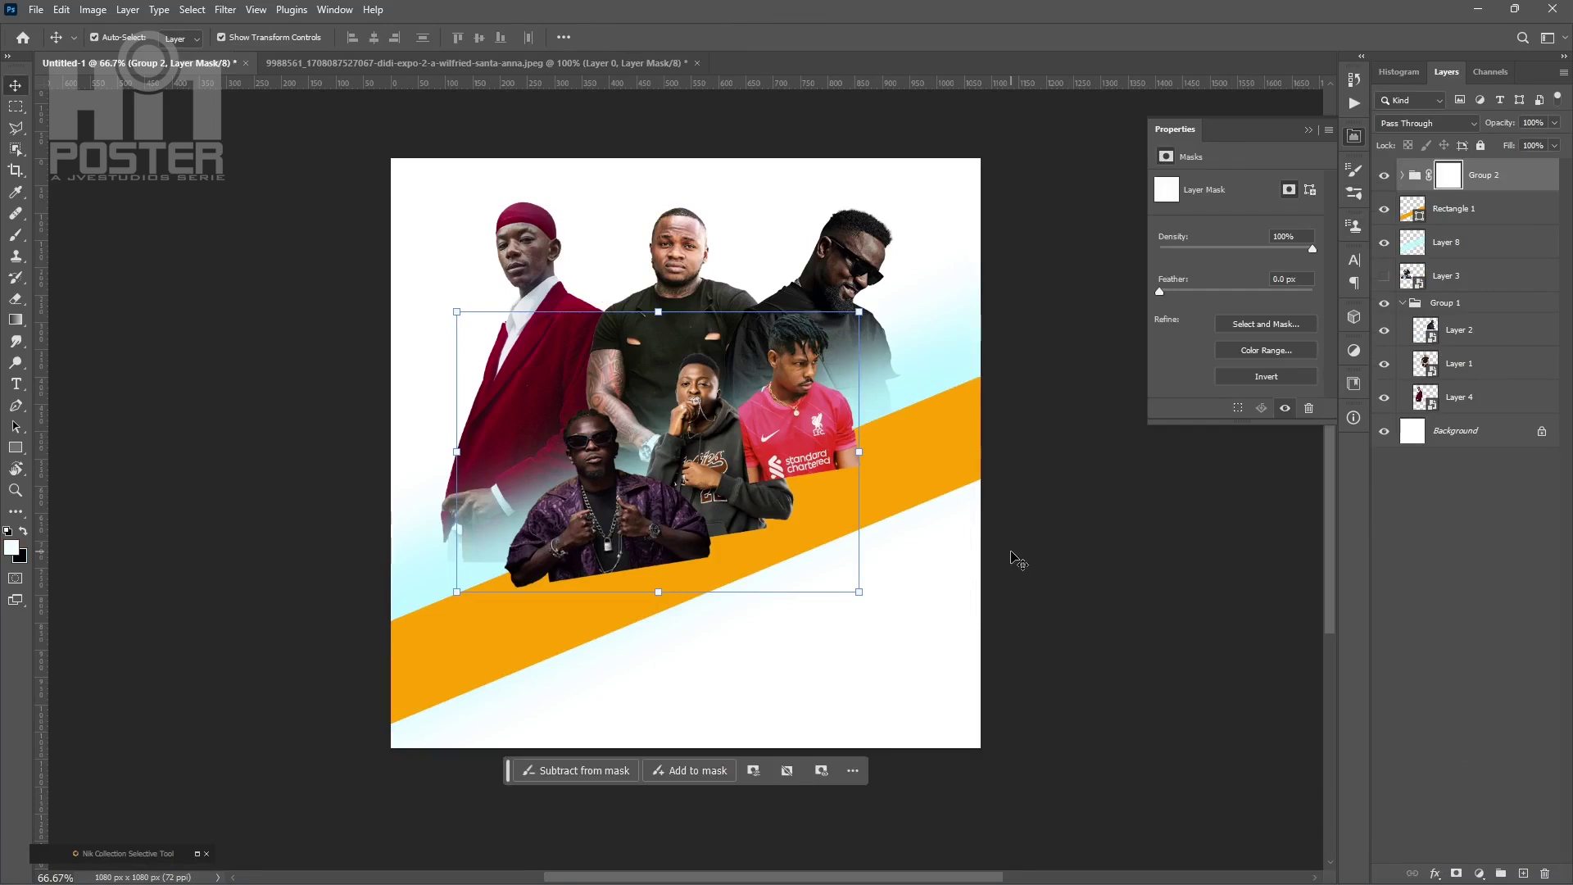
# - Erase the front-row group's mask inside the orange band's outline so the bodies end at its upper edge
pyautogui.hotkey('ctrl', 'shift', 'd')
pyautogui.press('e')
pyautogui.moveTo(558, 611); pyautogui.dragTo(853, 459)
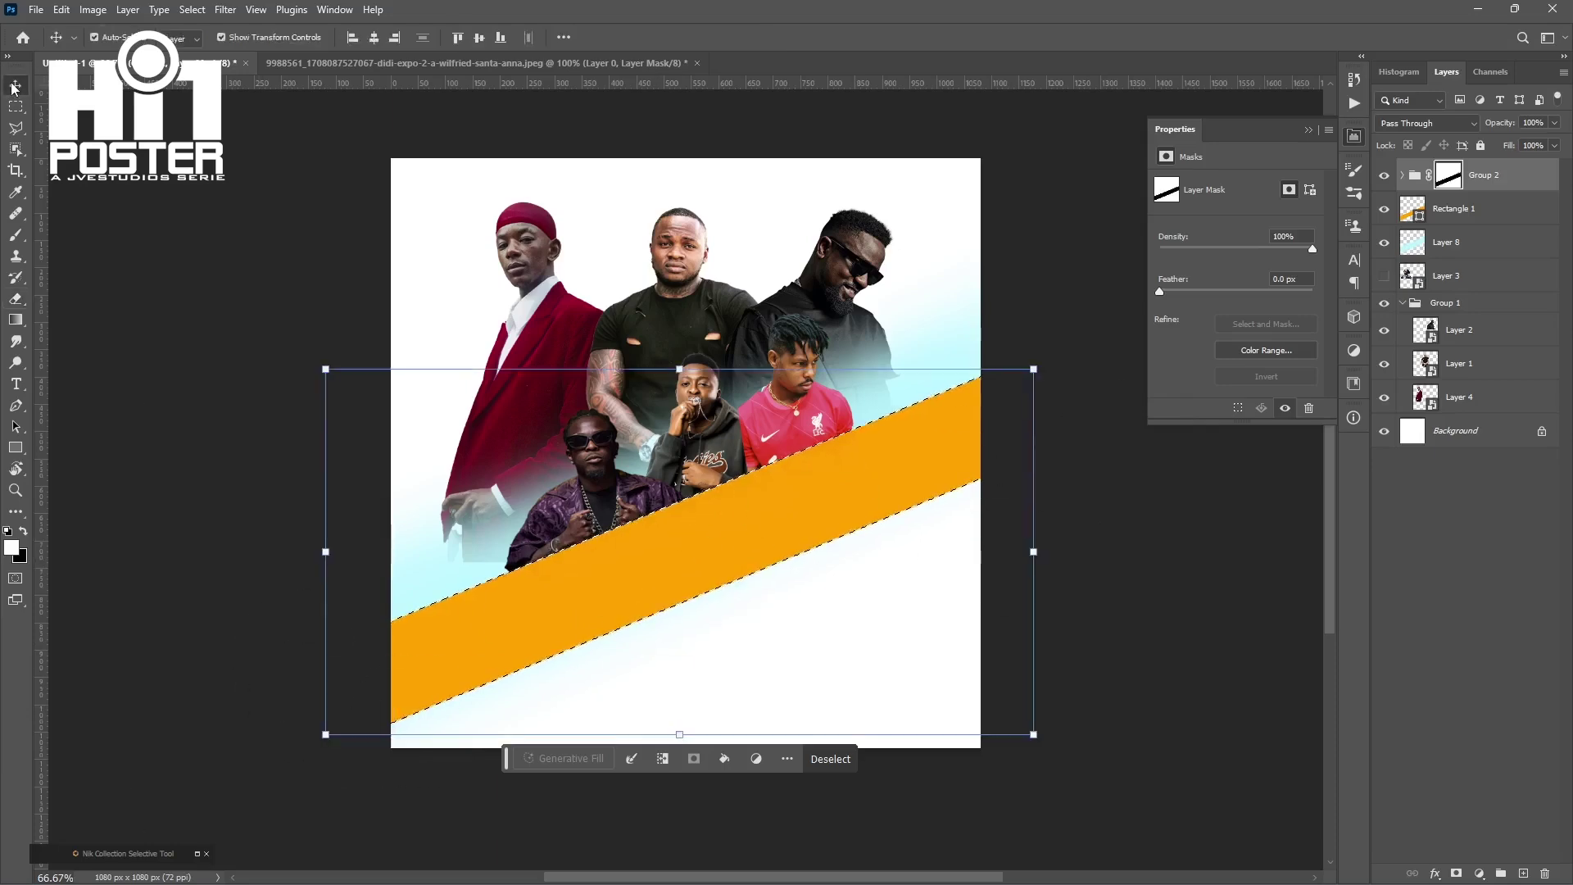
pyautogui.hotkey('ctrl', 'd')
# - Rotate the three back-row cutouts together by about -6.3° and move them down behind the front row
pyautogui.click(1464, 335)
pyautogui.keyDown('shift'); pyautogui.click(1463, 396); pyautogui.keyUp('shift')
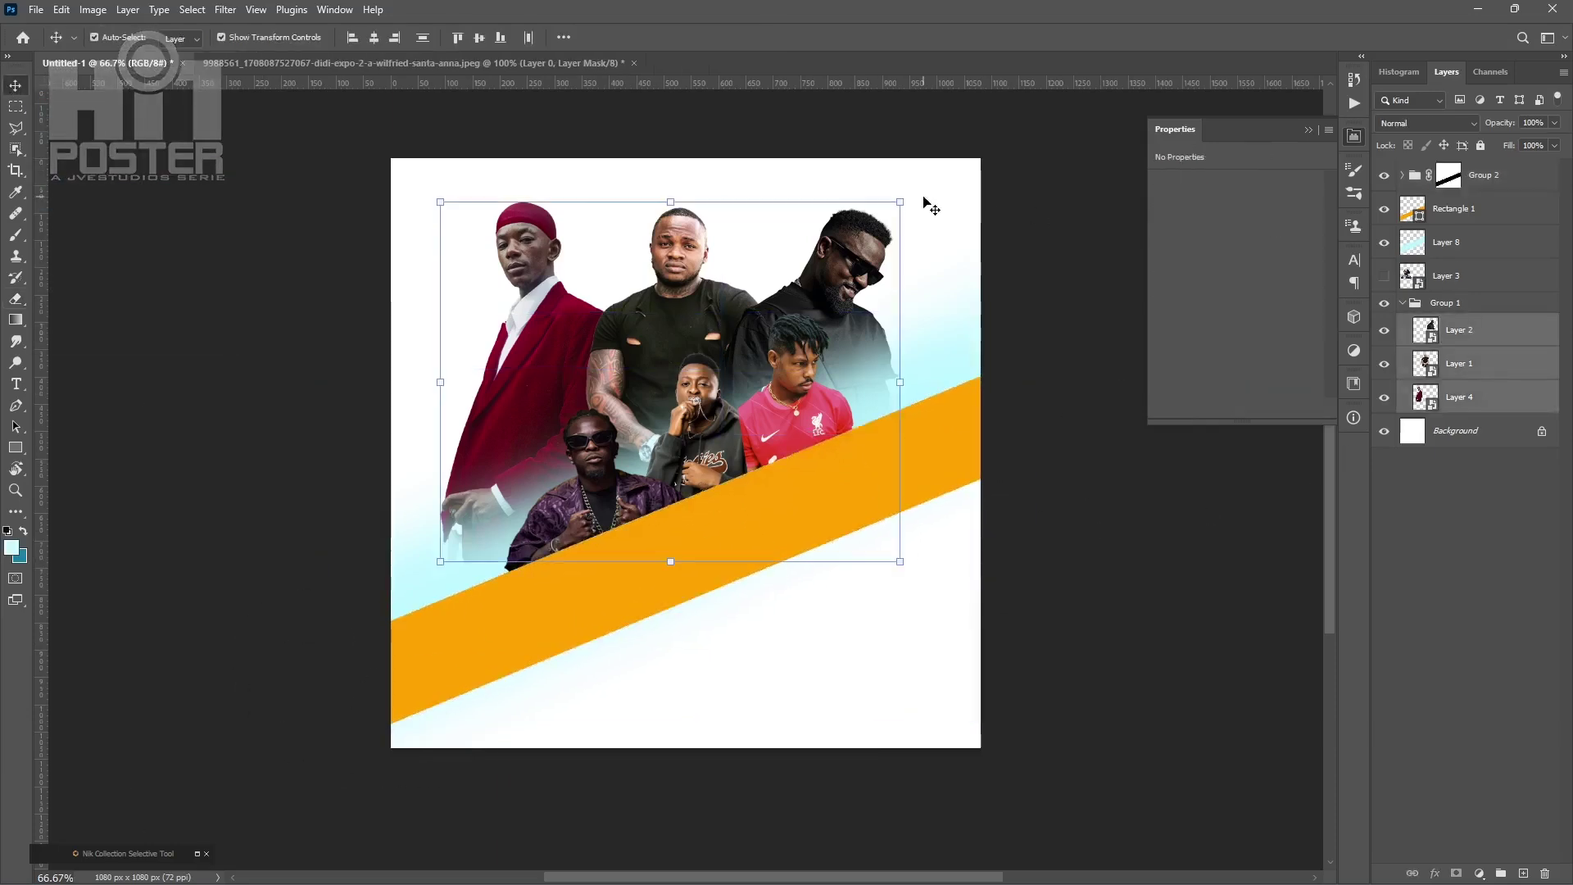
pyautogui.moveTo(975, 192); pyautogui.dragTo(906, 153)
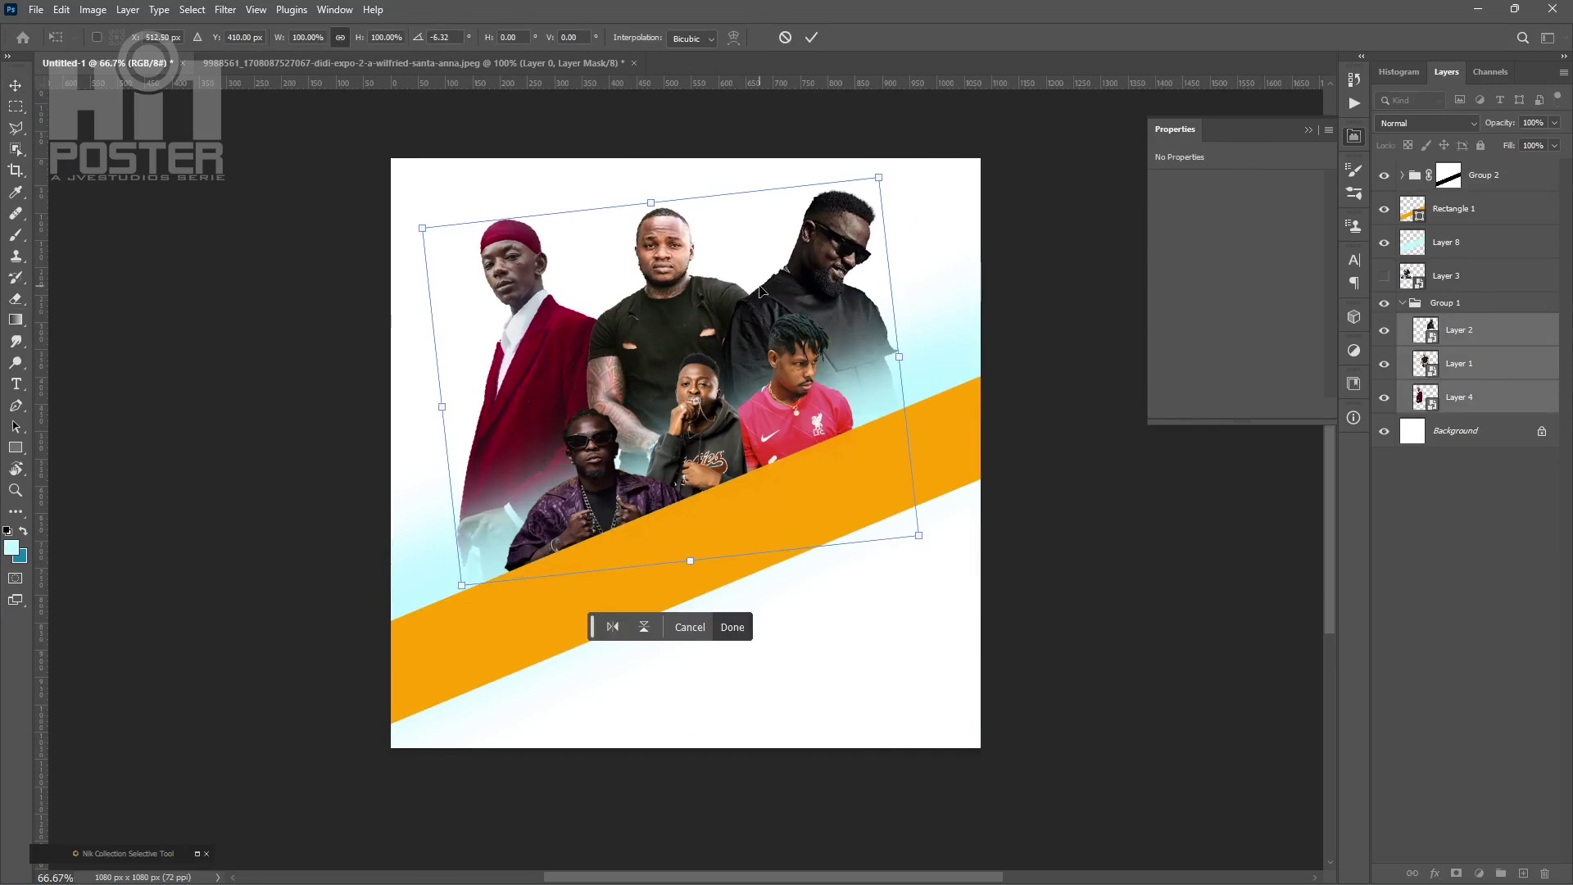
pyautogui.moveTo(668, 273); pyautogui.dragTo(670, 276)
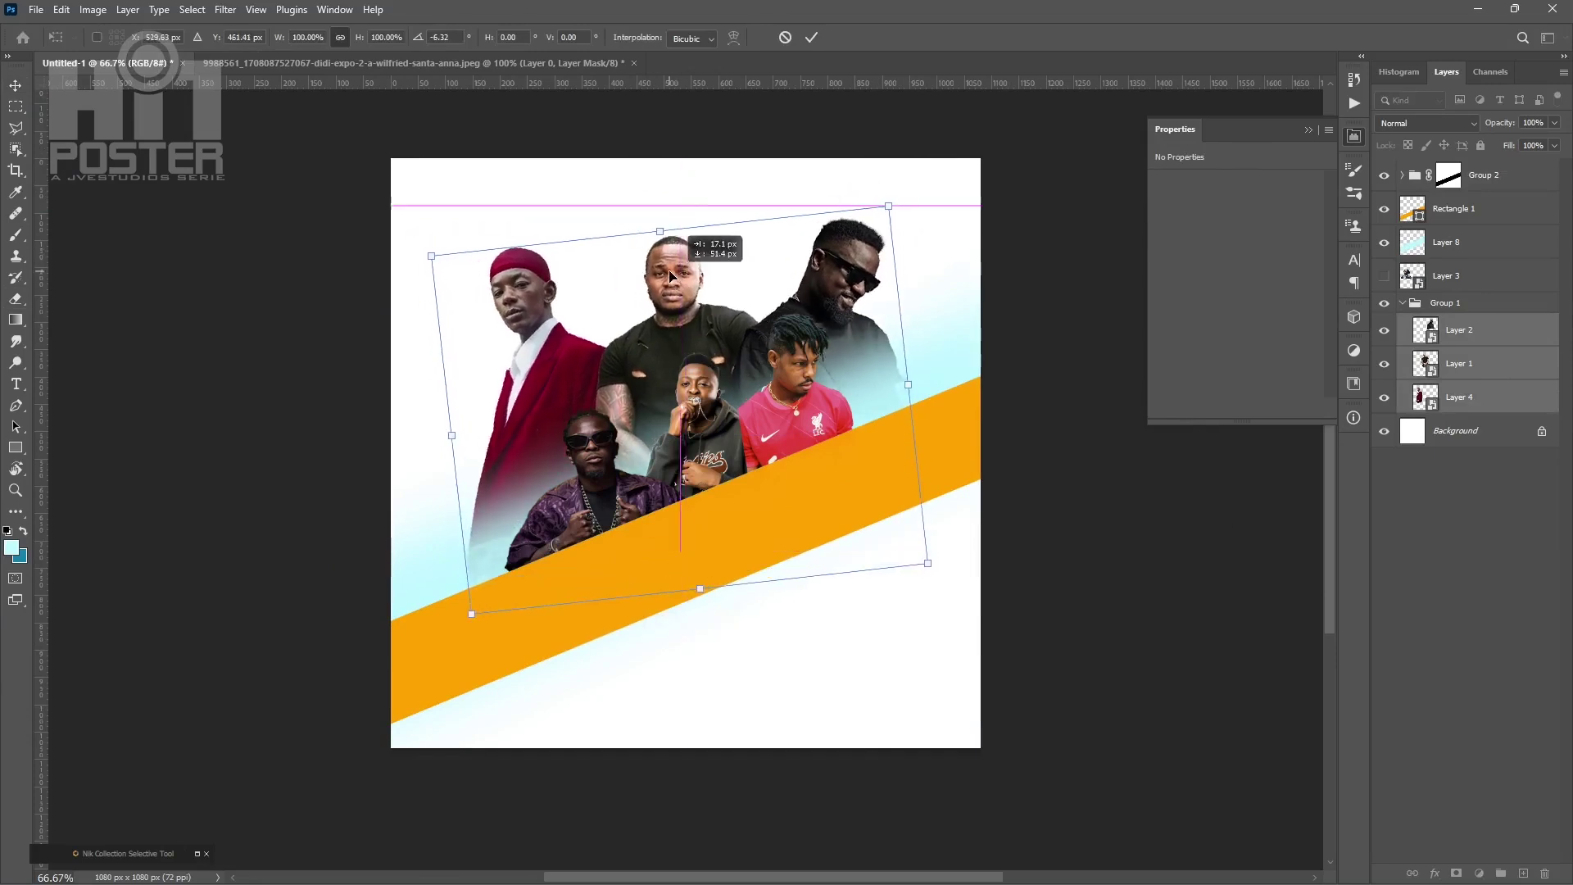
# - Group all layers above the background and mask away everything below the men's diagonal edge
pyautogui.click(1485, 205)
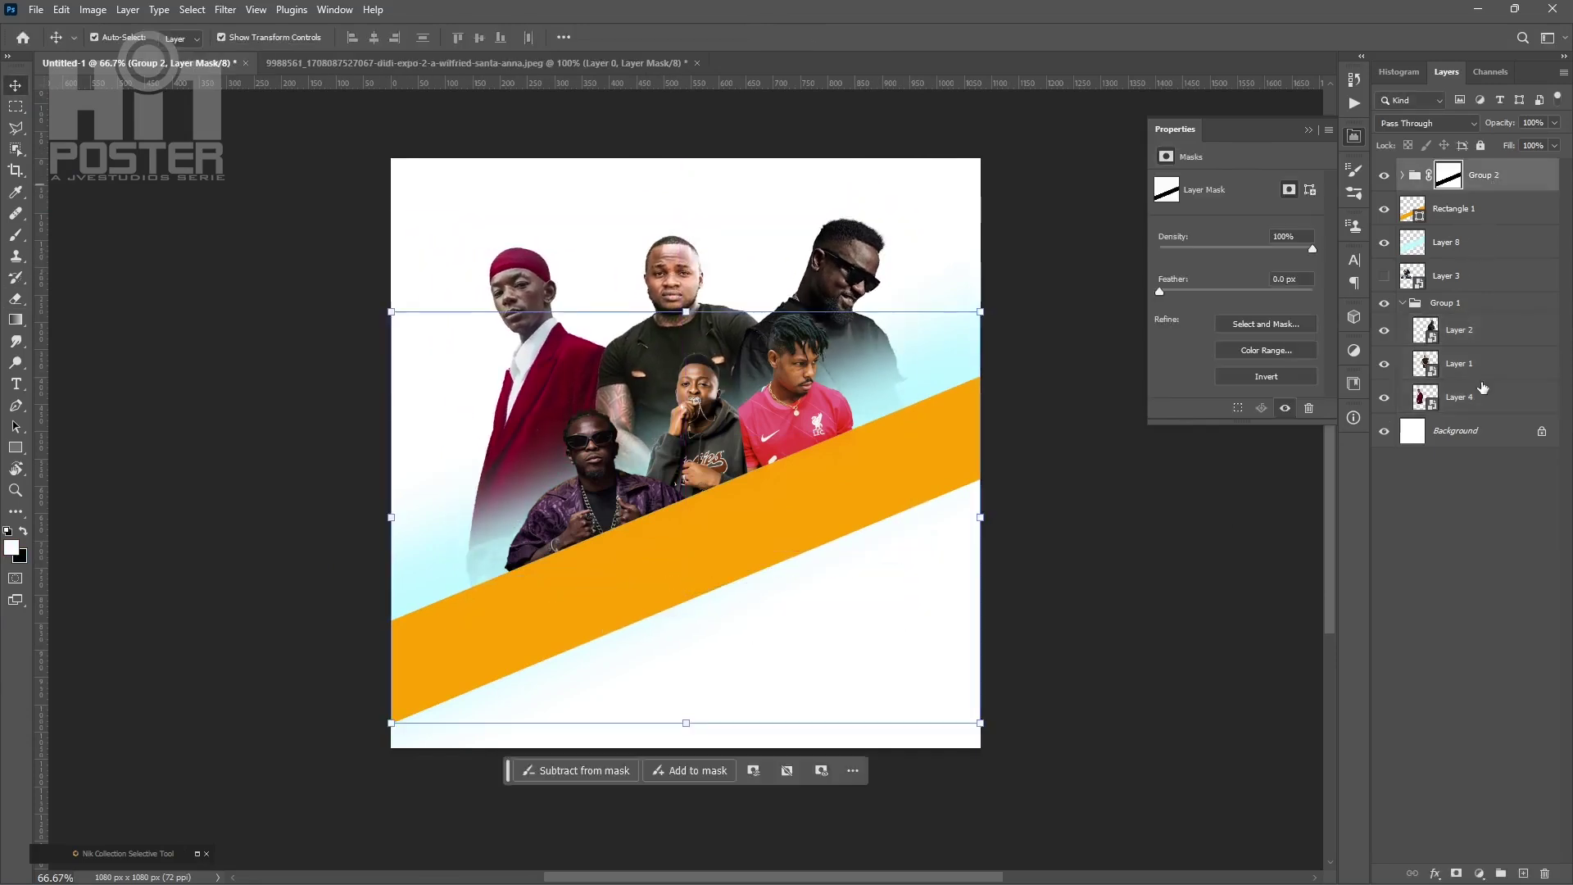
pyautogui.hotkey('ctrl', 'g')
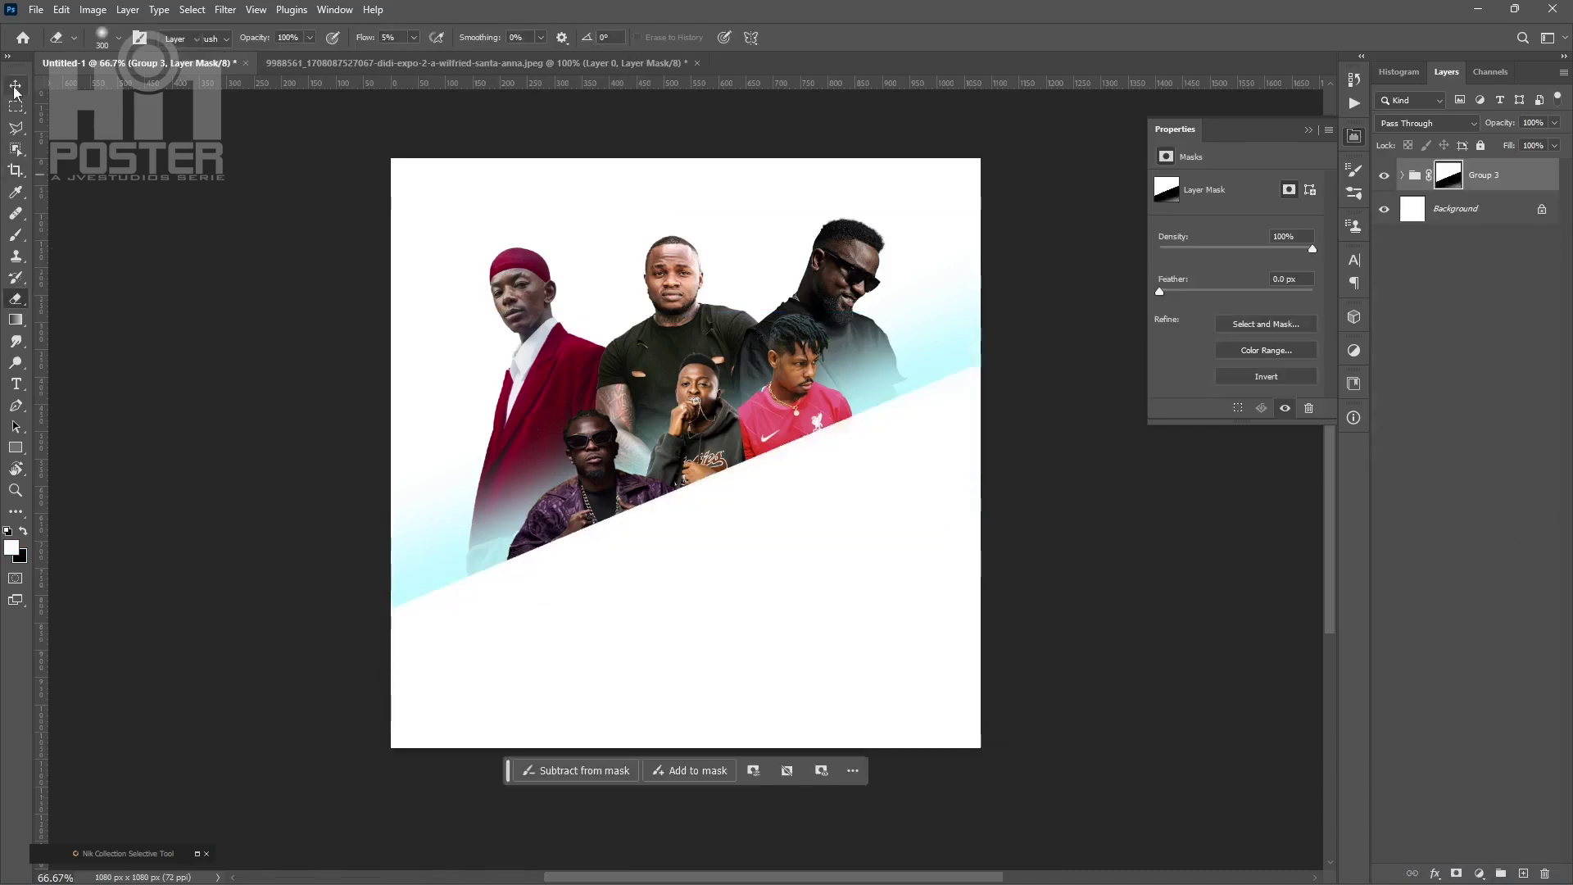
pyautogui.click(15, 85)
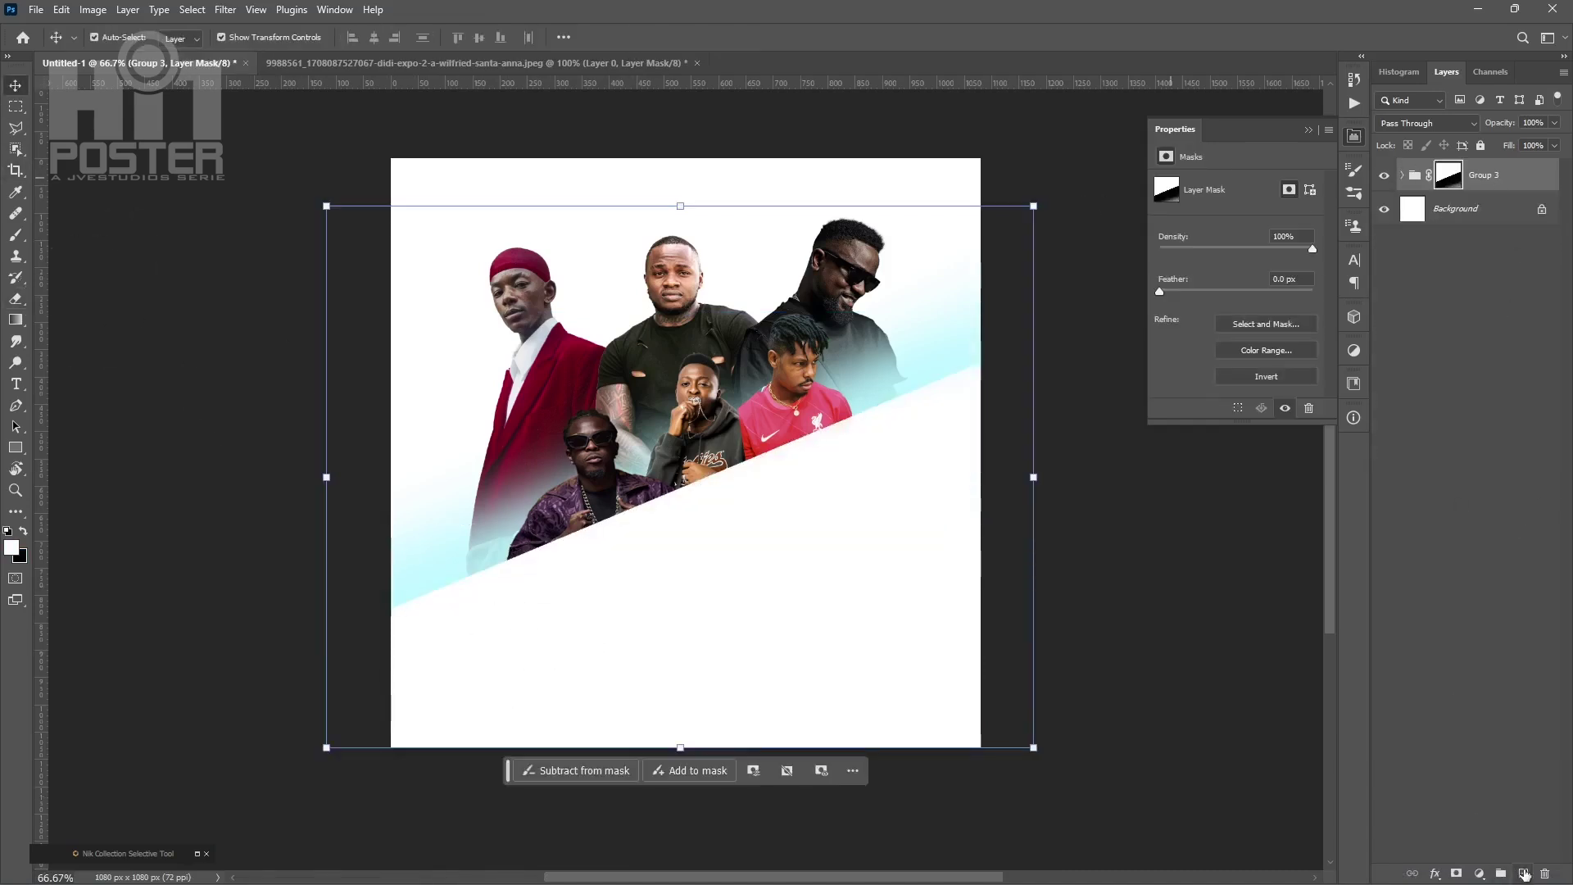
# - Draw a light cyan bar about 1737 × 48 px, angled about -20°, and move it up to the men's diagonal edge
pyautogui.click(1524, 874)
pyautogui.moveTo(282, 677)
pyautogui.mouseDown()
pyautogui.moveTo(1231, 652)
pyautogui.moveTo(1211, 518)
pyautogui.mouseUp()
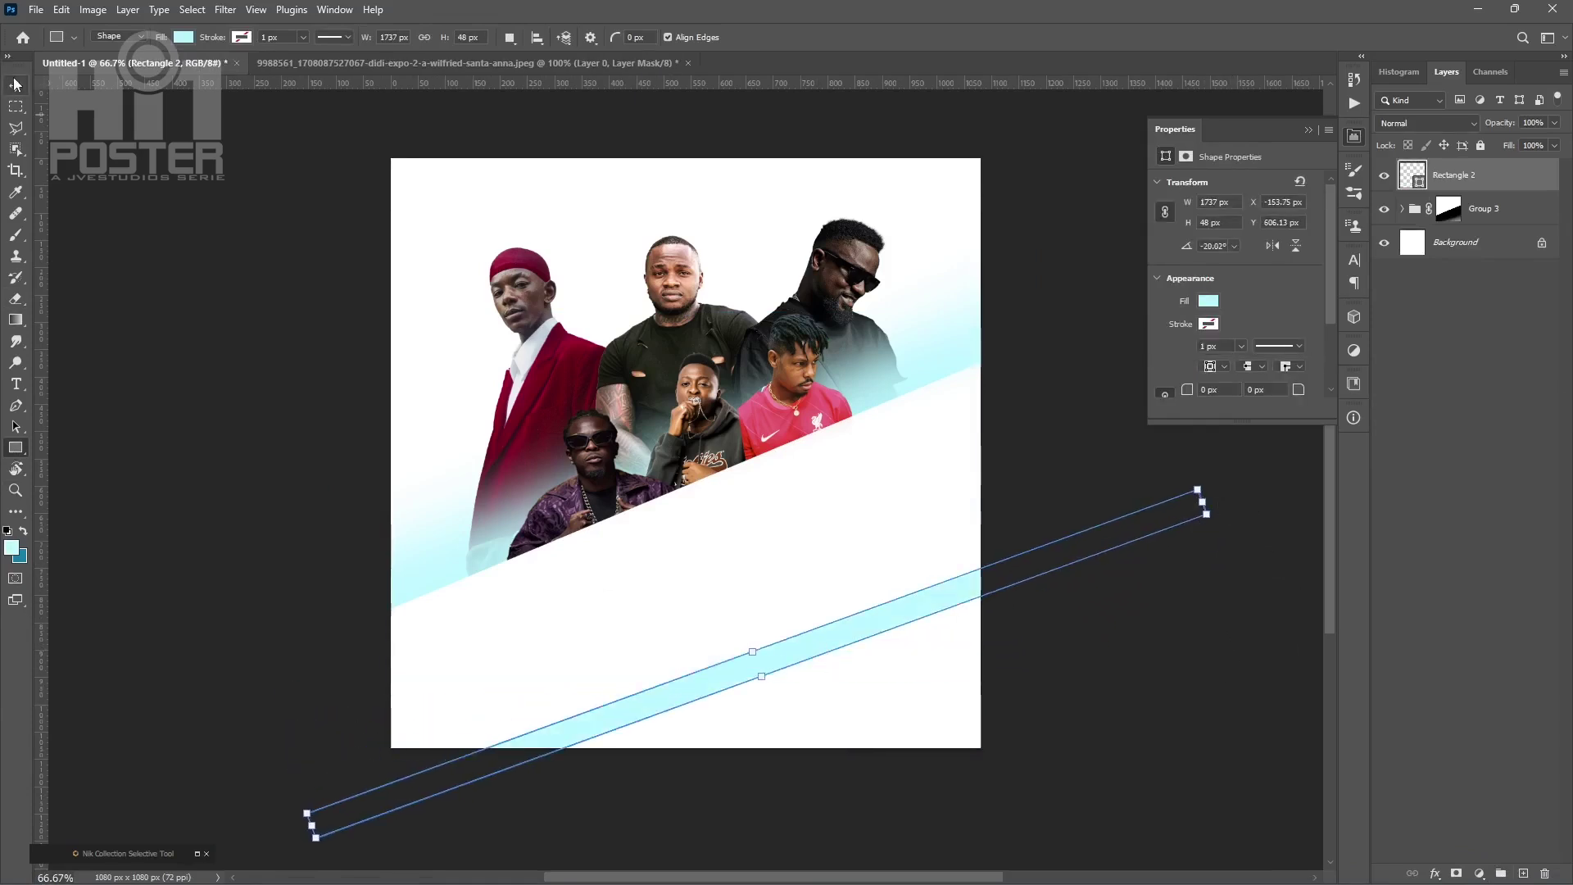
pyautogui.press('v')
pyautogui.moveTo(744, 680); pyautogui.dragTo(690, 515)
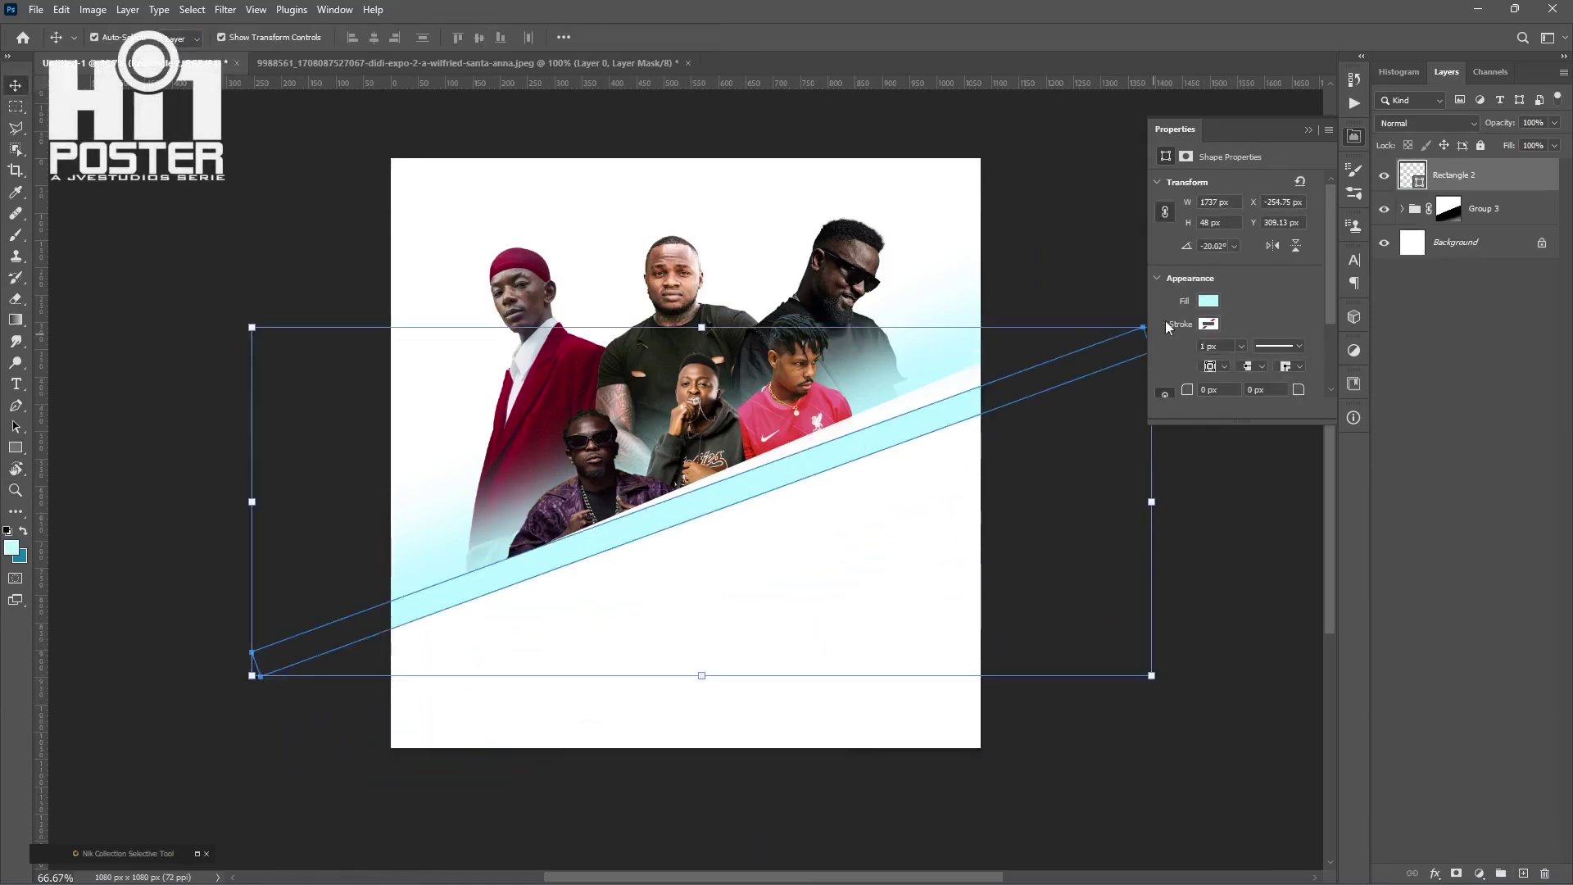
# - Rotate the light cyan bar by about -3° and move it up flush with the men's diagonal edge
pyautogui.click(1308, 131)
pyautogui.moveTo(1165, 324)
pyautogui.mouseDown()
pyautogui.moveTo(1150, 273)
pyautogui.moveTo(1160, 297)
pyautogui.mouseUp()
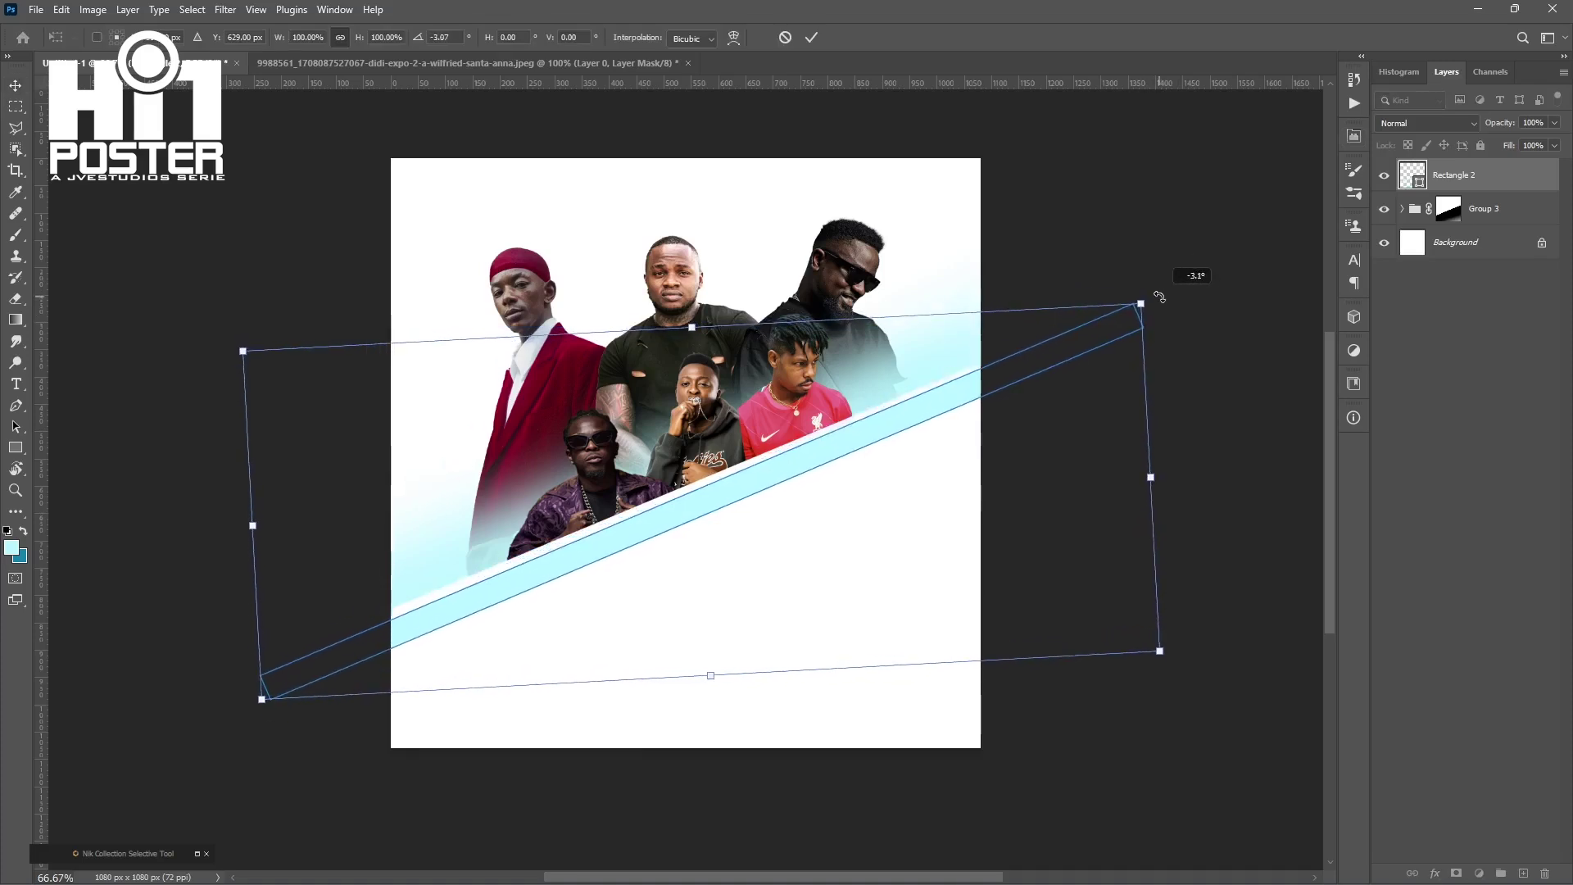
pyautogui.moveTo(893, 451); pyautogui.dragTo(893, 437)
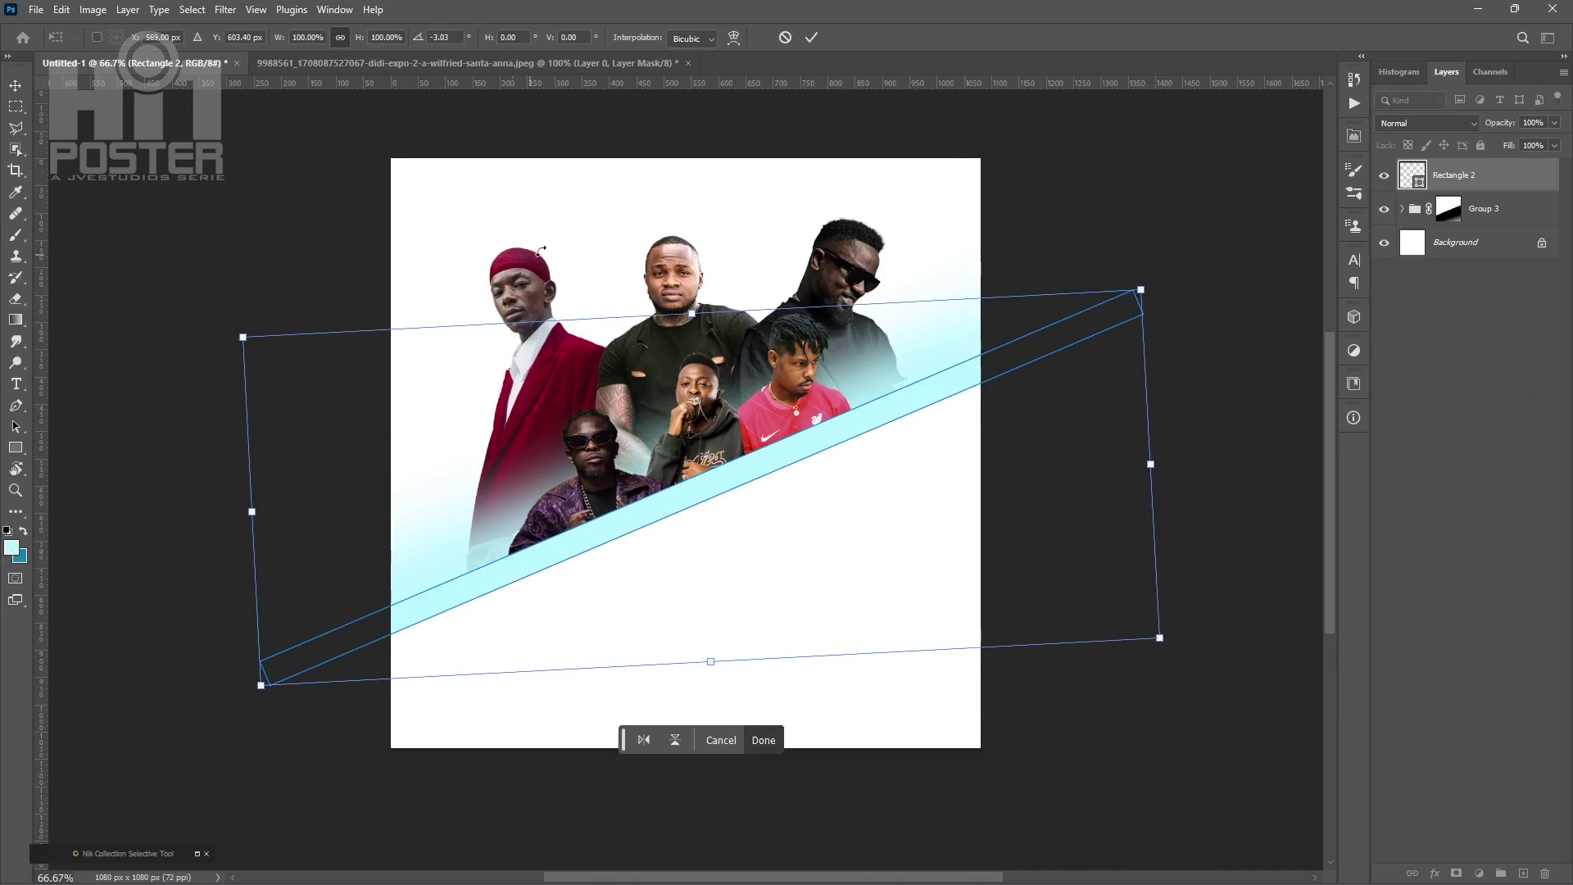
pyautogui.click(715, 741)
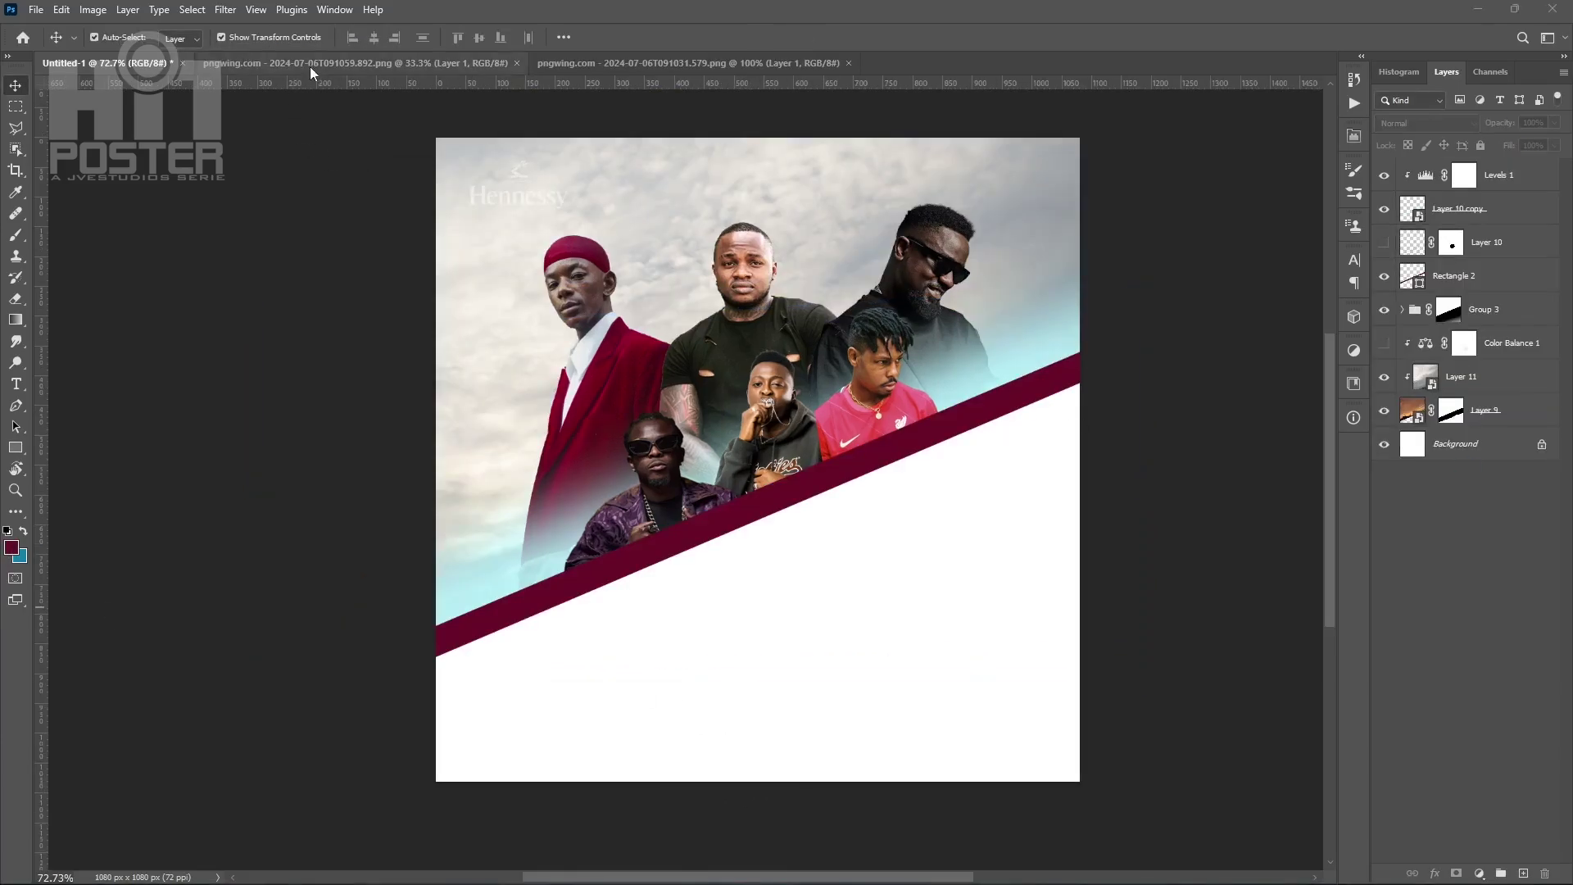
# - Bring the pistol cutout into the poster, flip it, scale it to about 26.22% and angle it along the dark red bar
pyautogui.click(312, 63)
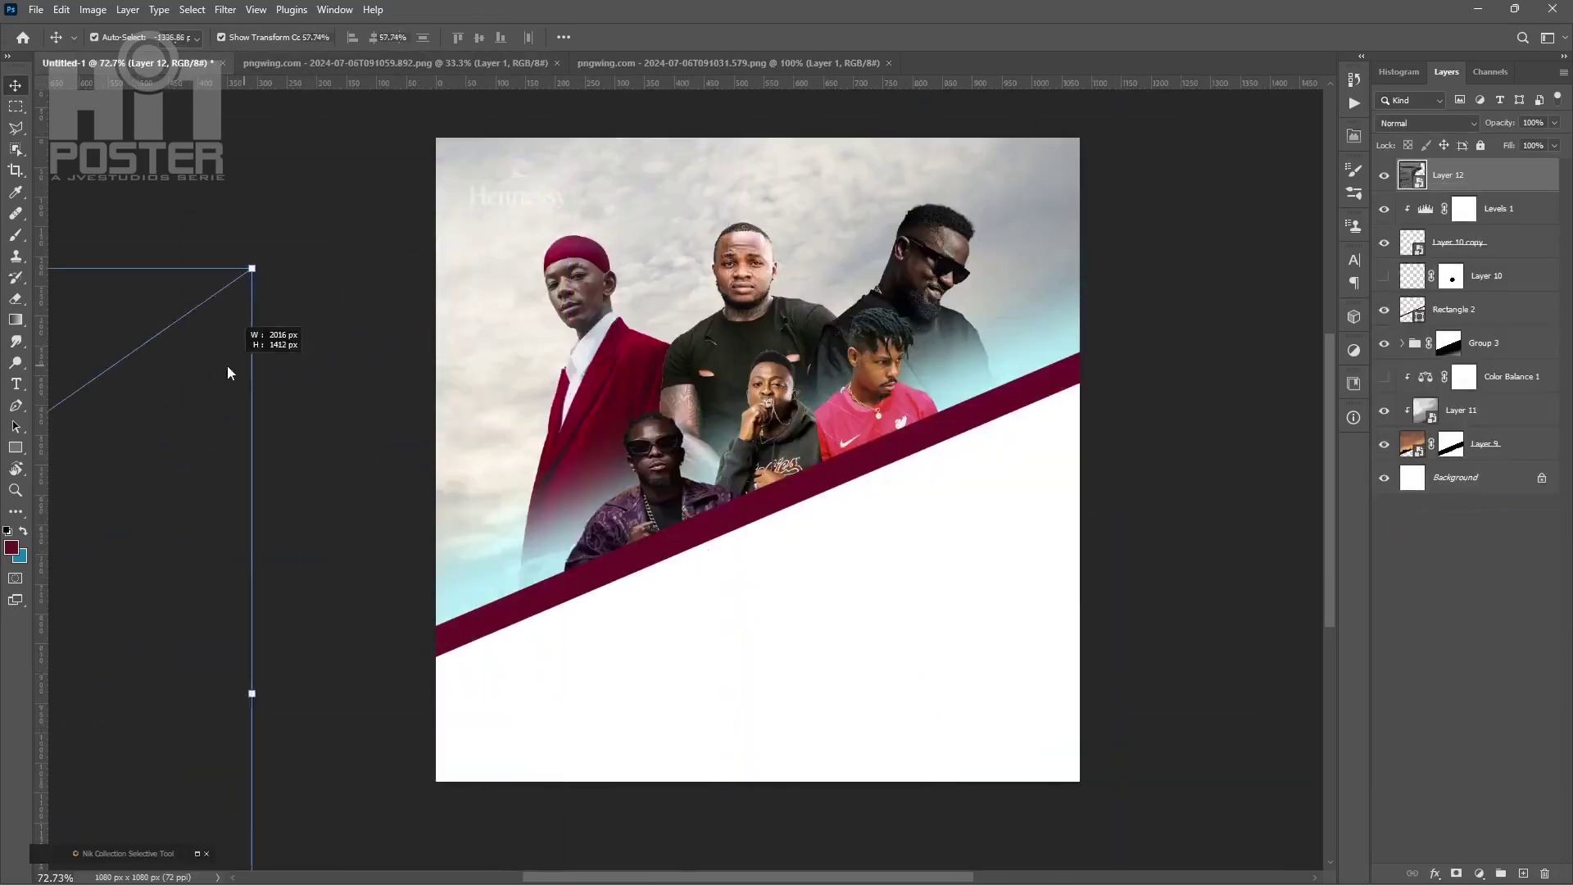
pyautogui.moveTo(228, 366); pyautogui.dragTo(874, 460)
pyautogui.rightClick(874, 459)
pyautogui.click(927, 759)
pyautogui.moveTo(1089, 369); pyautogui.dragTo(1006, 274)
pyautogui.moveTo(956, 337); pyautogui.dragTo(973, 385)
pyautogui.moveTo(763, 520); pyautogui.dragTo(778, 537)
pyautogui.moveTo(988, 390); pyautogui.dragTo(981, 384)
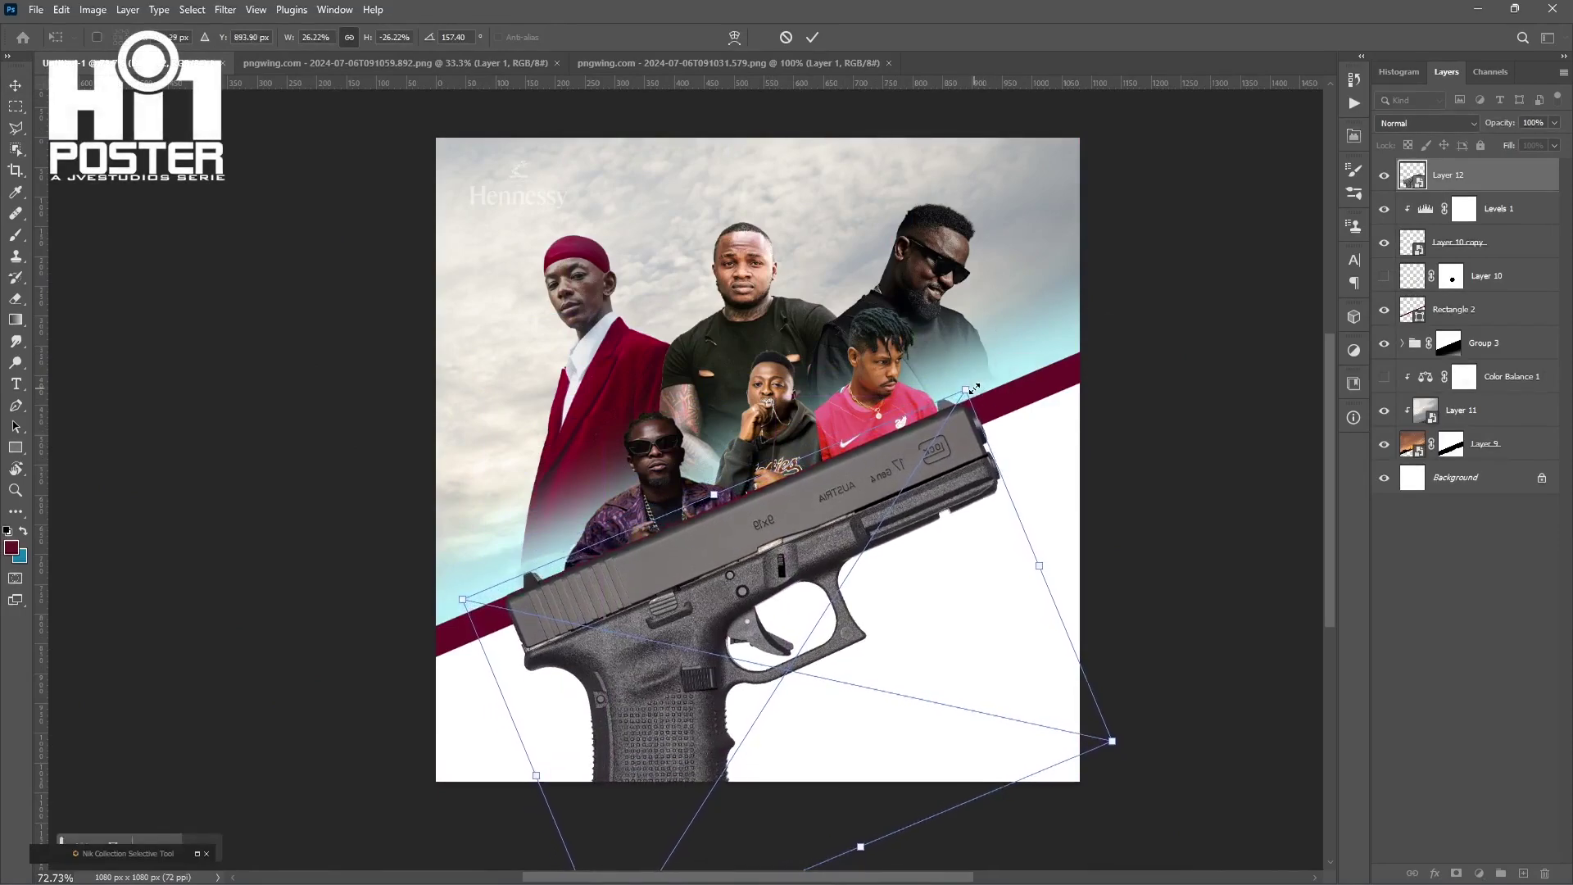
pyautogui.press('Return')
# - Move the pistol down to the poster's lower-left edge and fine-tune its rotation to about 156.5°, parallel to the diagonal bar
pyautogui.scroll(2, 1201, 326)
pyautogui.moveTo(647, 650); pyautogui.dragTo(500, 707)
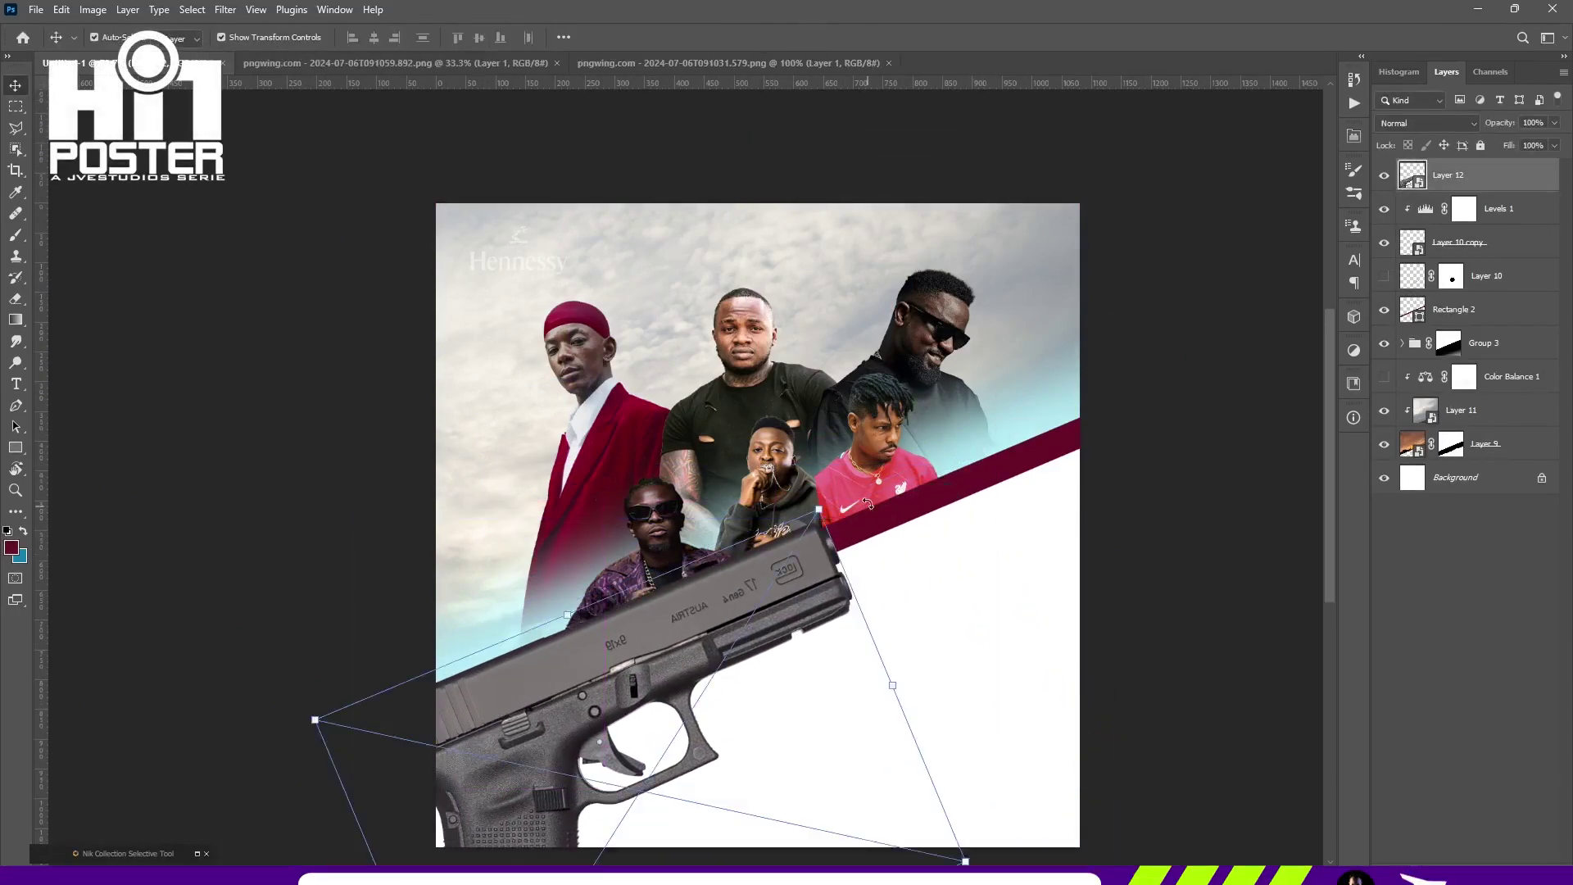
pyautogui.scroll(-2, 890, 505)
pyautogui.moveTo(537, 639); pyautogui.dragTo(536, 648)
pyautogui.moveTo(870, 460); pyautogui.dragTo(865, 454)
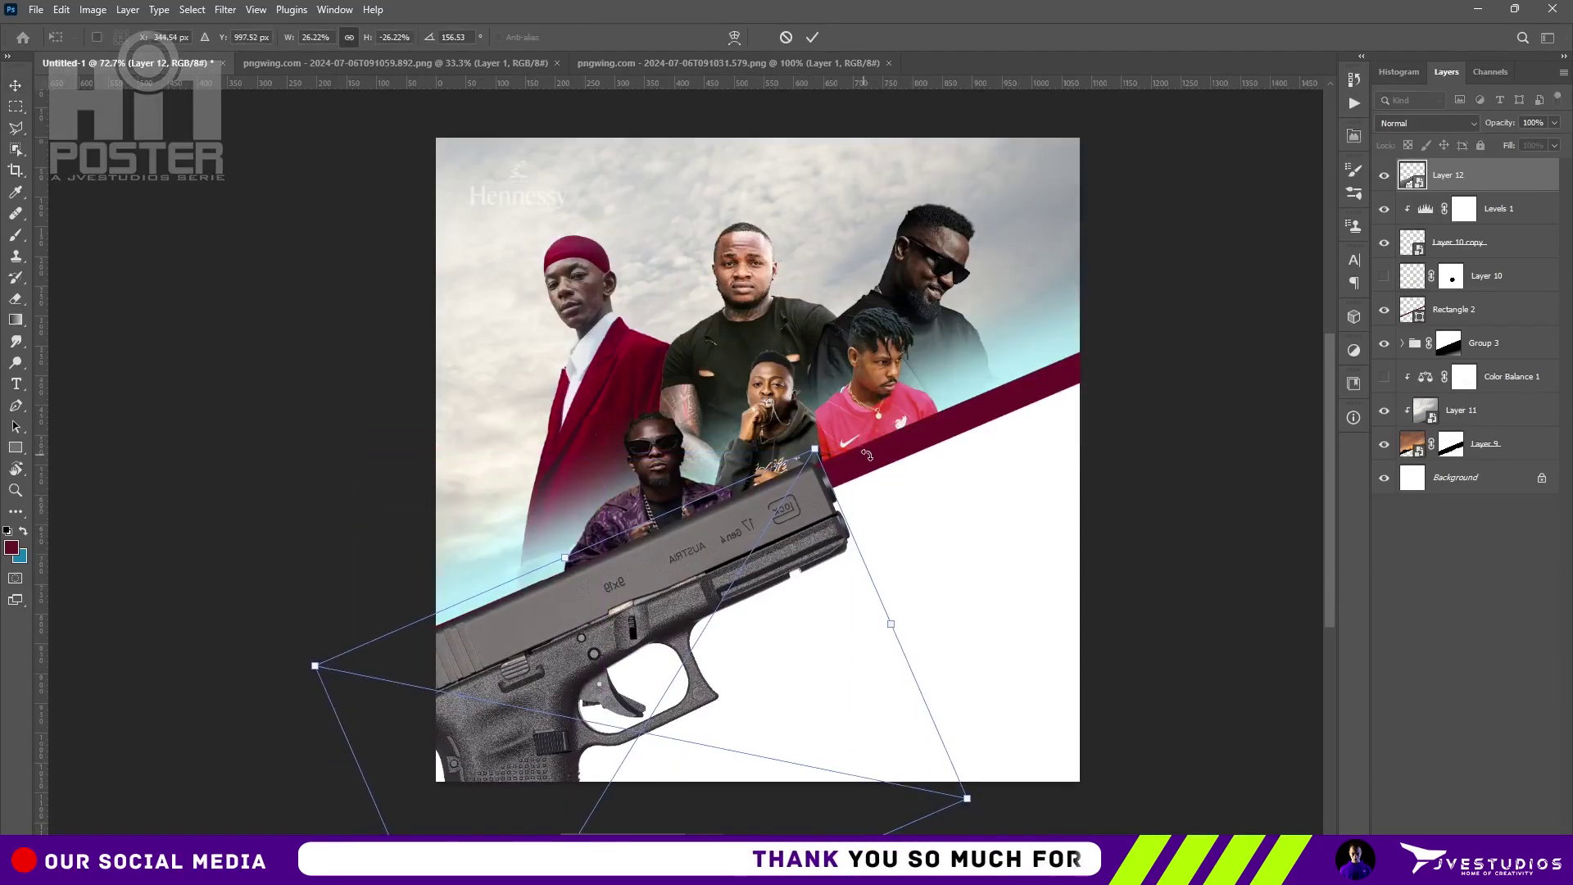
pyautogui.press('Return')
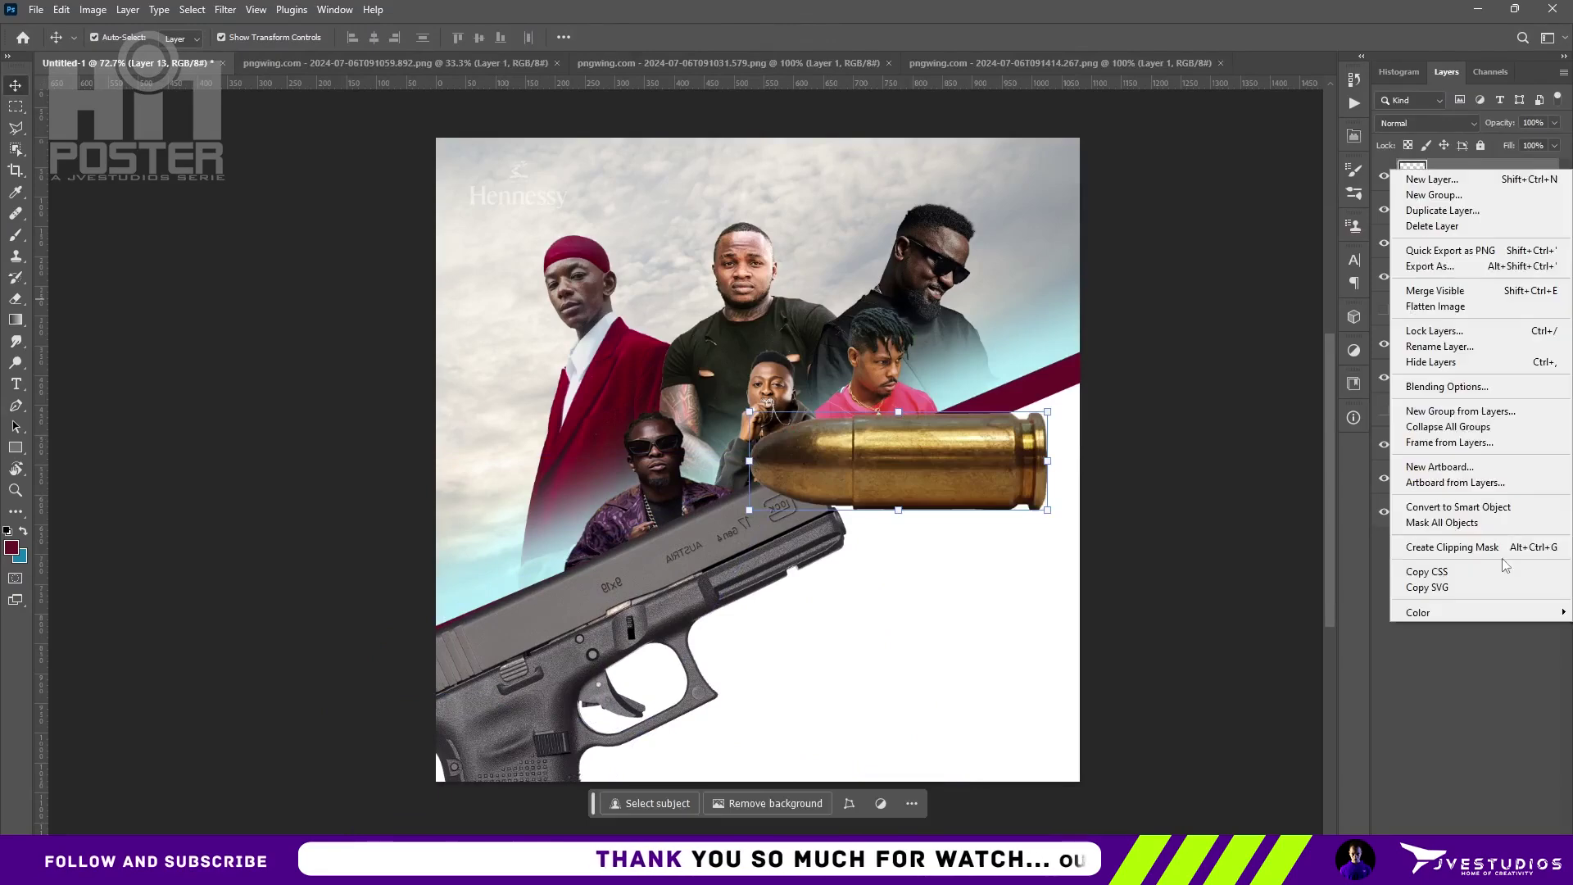
# - Convert the bullet to a smart object, scale it to about 29.41%, rotate it along the bar and place it near the bar's upper end
pyautogui.click(1492, 506)
pyautogui.moveTo(1047, 411); pyautogui.dragTo(905, 459)
pyautogui.moveTo(915, 464); pyautogui.dragTo(877, 531)
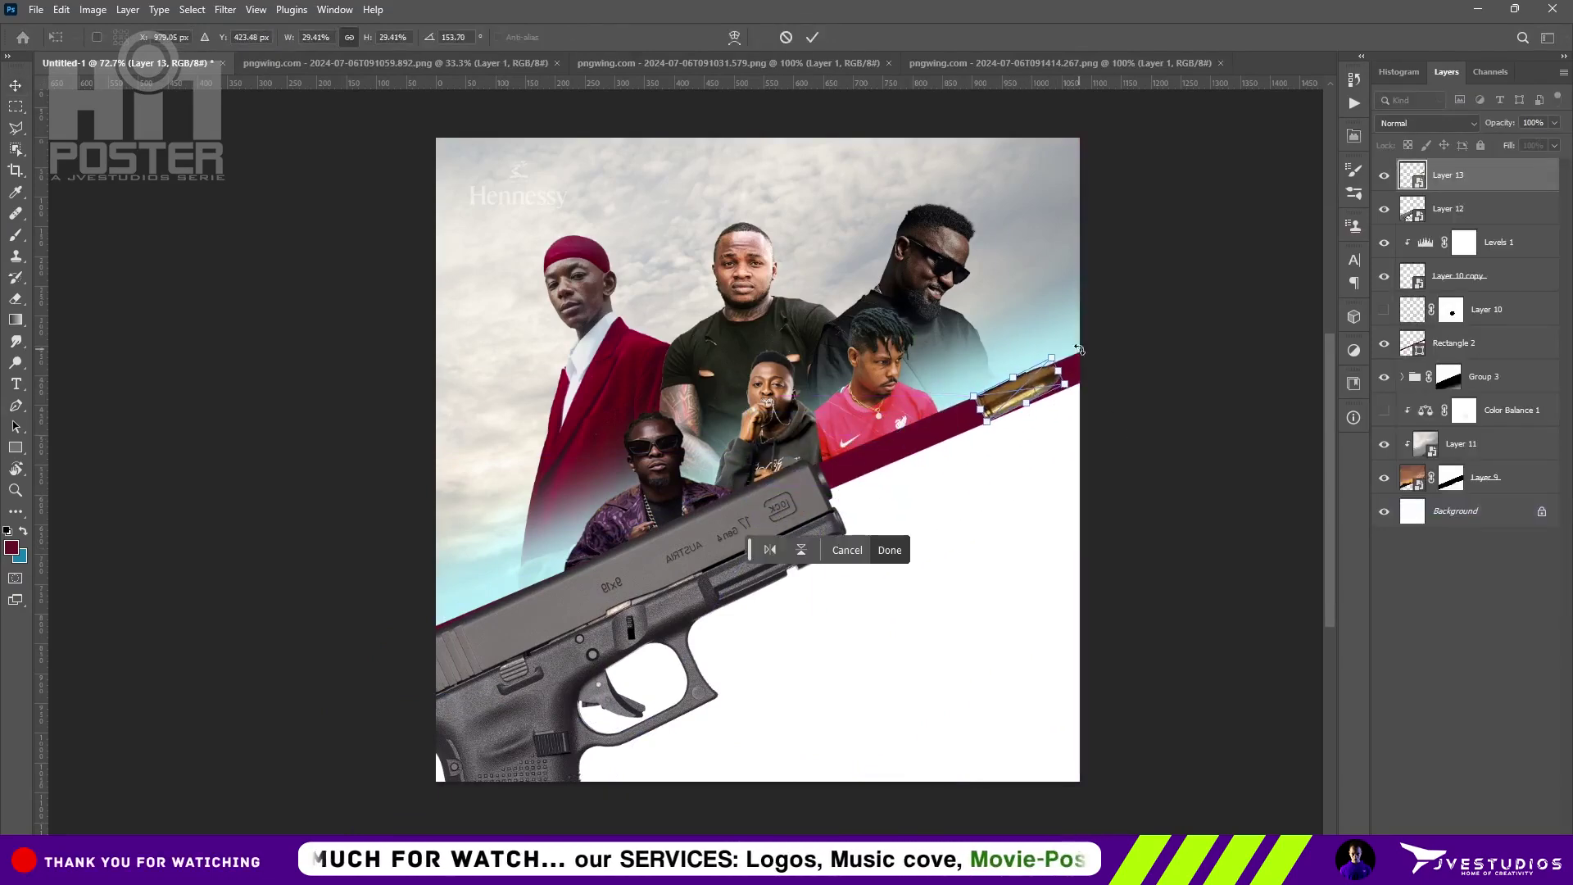
pyautogui.click(385, 321)
# - Open the flaming bullet-trail image pngwing.com - 2024-07-06T091358.466.png and bring it into the poster
pyautogui.click(1180, 68)
pyautogui.click(36, 9)
pyautogui.click(123, 44)
pyautogui.click(1004, 220)
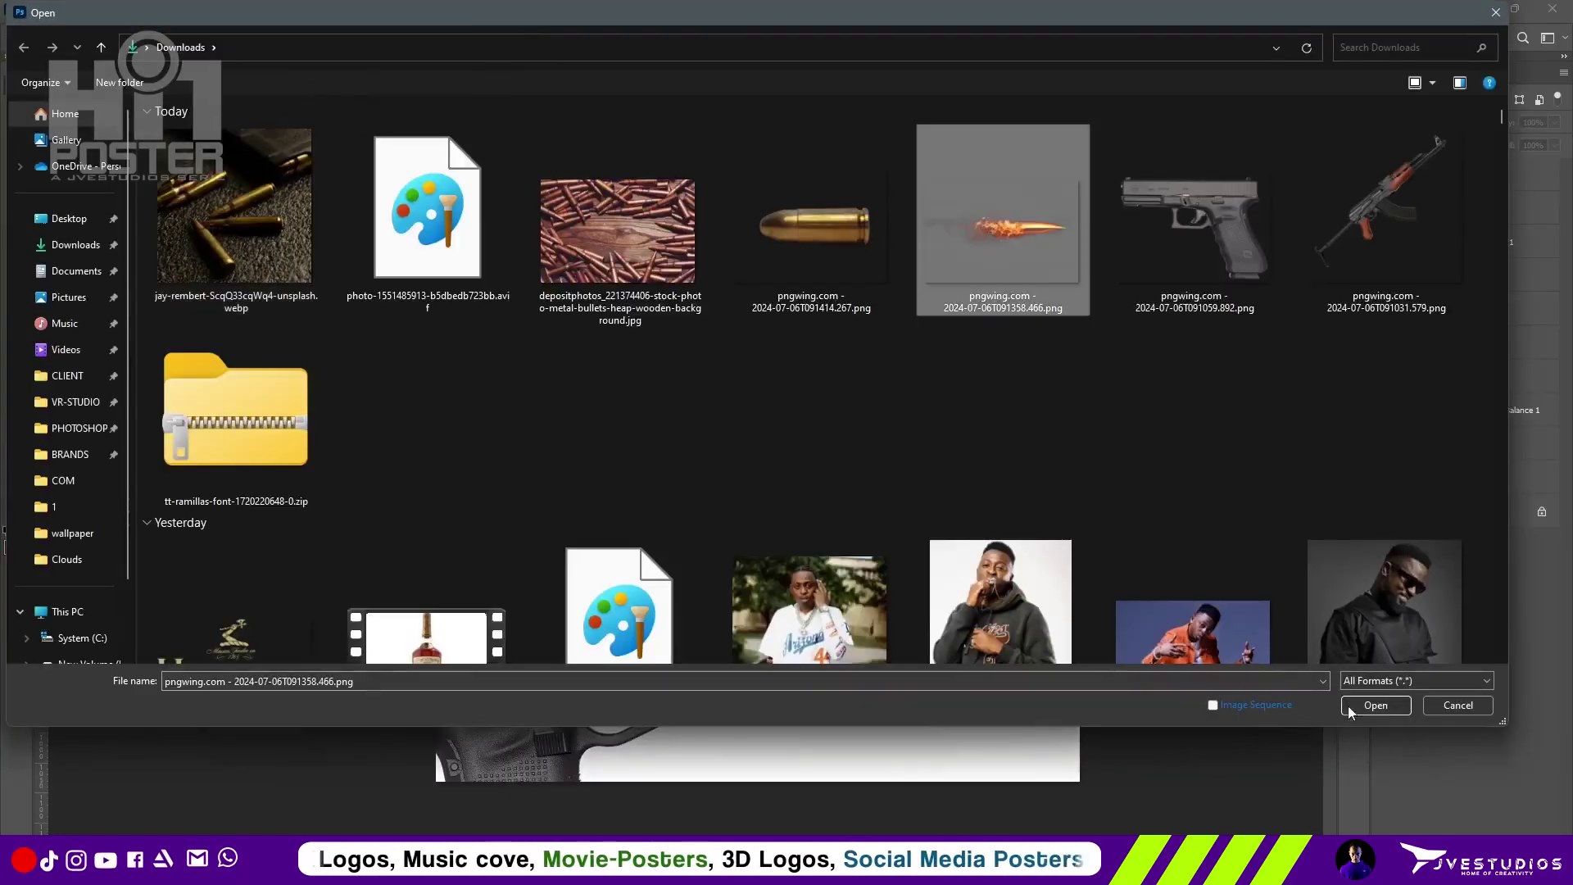
pyautogui.click(1375, 705)
pyautogui.moveTo(787, 516); pyautogui.dragTo(951, 440)
# - Convert the flame trail to a smart object, scale it to about 26.36%, rotate it about -22.35° and place it over the bullet
pyautogui.rightClick(1487, 176)
pyautogui.click(1466, 515)
pyautogui.moveTo(387, 514); pyautogui.dragTo(1009, 492)
pyautogui.moveTo(1278, 434); pyautogui.dragTo(884, 456)
pyautogui.moveTo(1218, 456); pyautogui.dragTo(937, 455)
pyautogui.moveTo(955, 571); pyautogui.dragTo(995, 495)
pyautogui.moveTo(862, 459); pyautogui.dragTo(1051, 419)
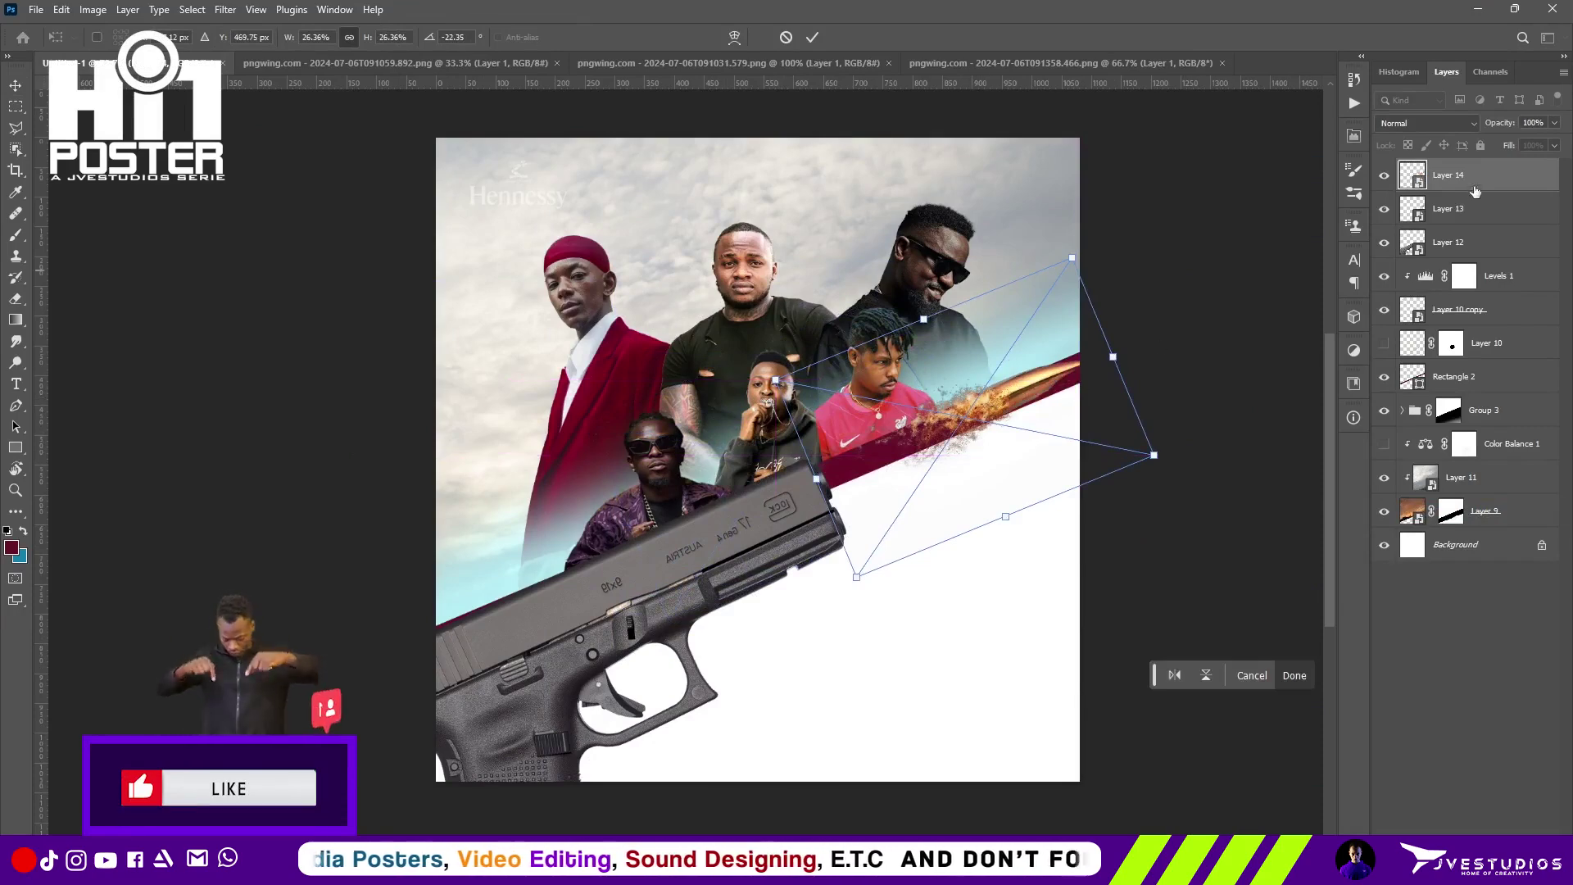
# - Move the flame layer beneath the bullet layer, and refit it at the bullet's base at about 20.81% scale and -22.6° rotation
pyautogui.moveTo(1465, 198); pyautogui.dragTo(1464, 220)
pyautogui.scroll(6, 1055, 303)
pyautogui.moveTo(1084, 422); pyautogui.dragTo(991, 473)
pyautogui.hotkey('ctrl', 't')
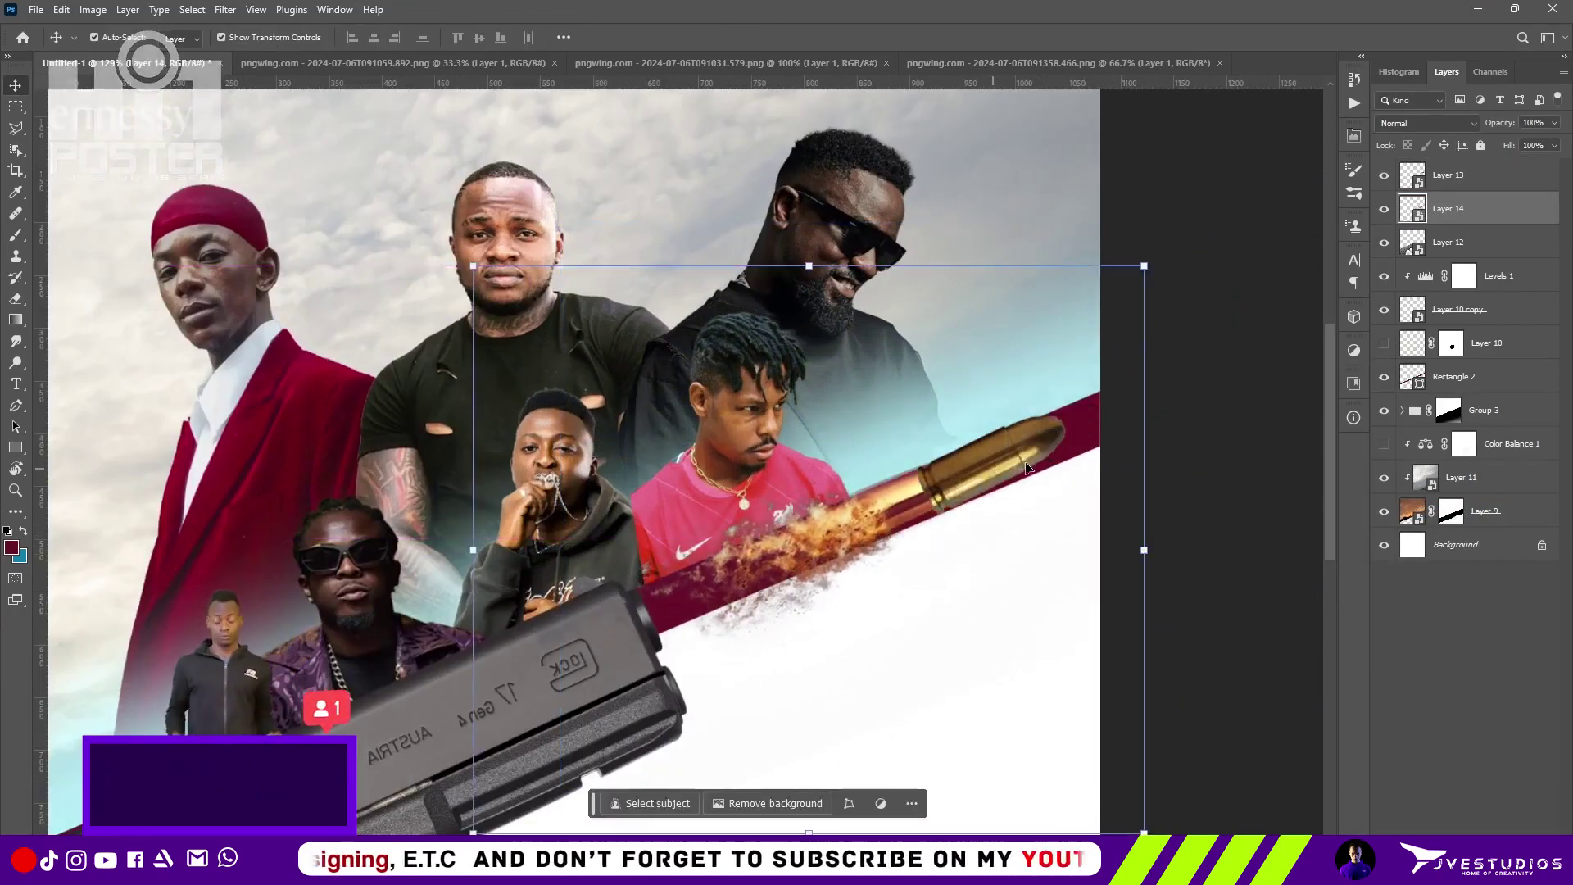
pyautogui.moveTo(881, 517); pyautogui.dragTo(890, 516)
pyautogui.moveTo(973, 263); pyautogui.dragTo(983, 277)
pyautogui.moveTo(850, 535); pyautogui.dragTo(875, 518)
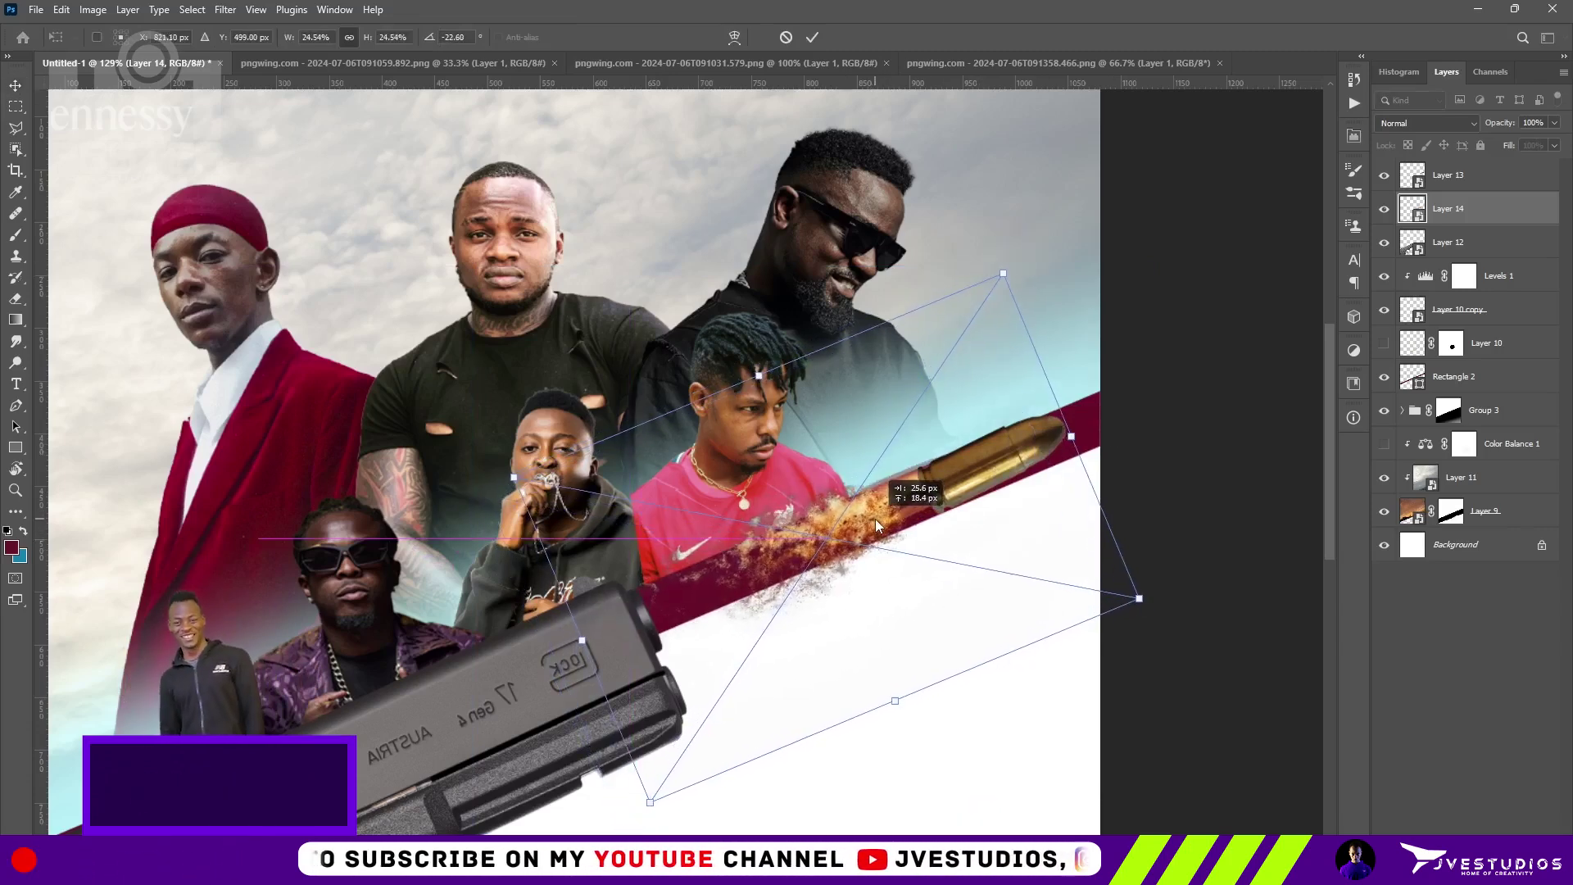
pyautogui.moveTo(649, 800); pyautogui.dragTo(705, 722)
pyautogui.moveTo(891, 458); pyautogui.dragTo(872, 507)
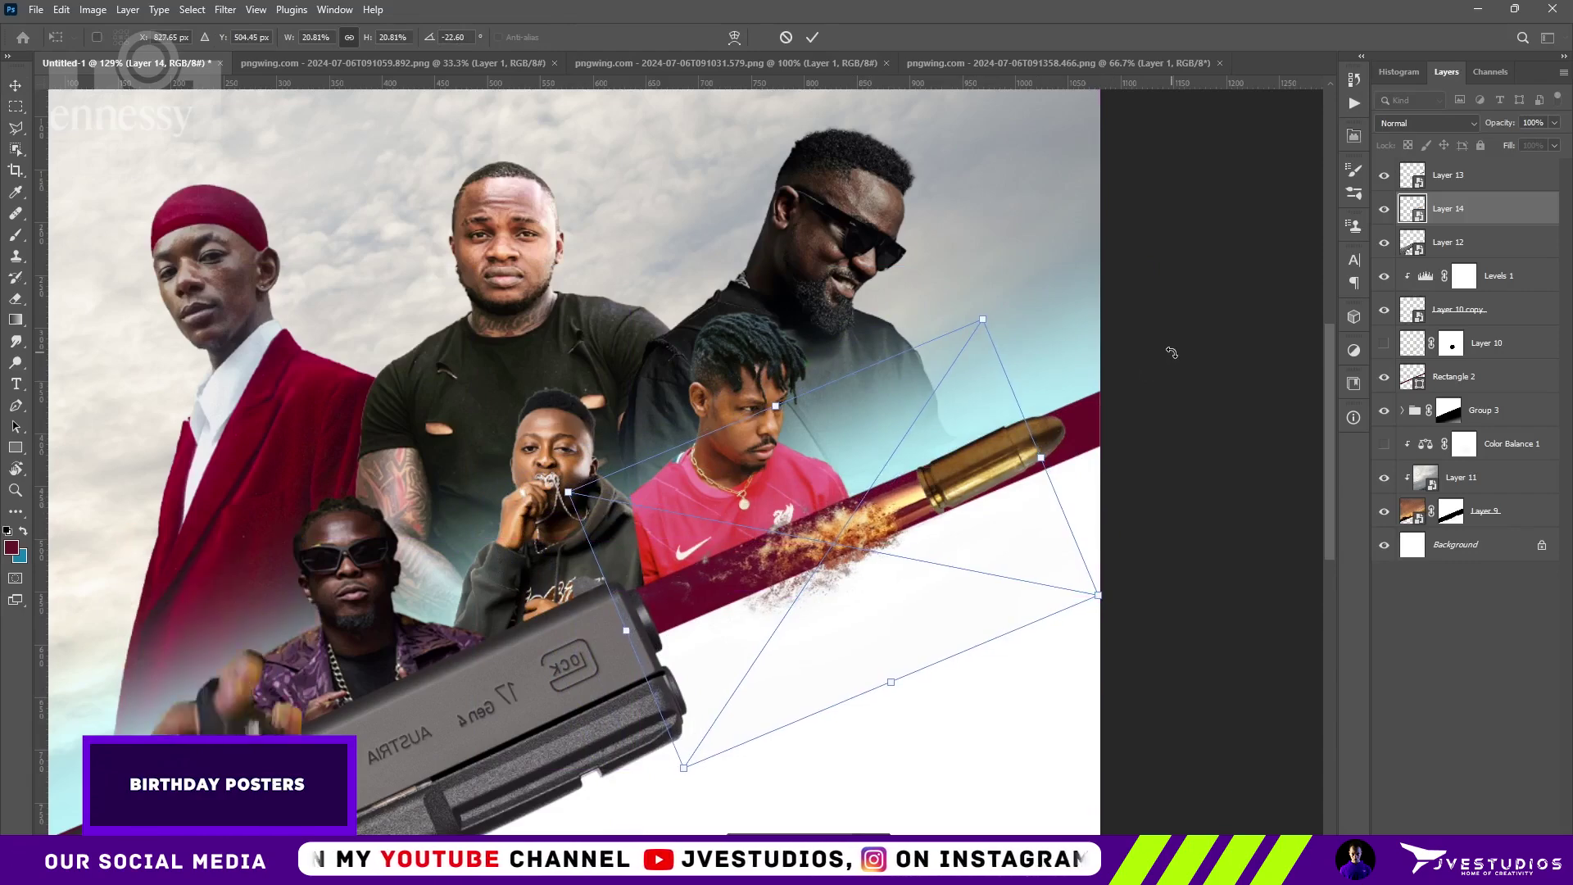
pyautogui.press('Return')
# - Apply a Motion Blur to the flame trail at a 23° angle, in line with the bar
pyautogui.click(225, 10)
pyautogui.moveTo(270, 205)
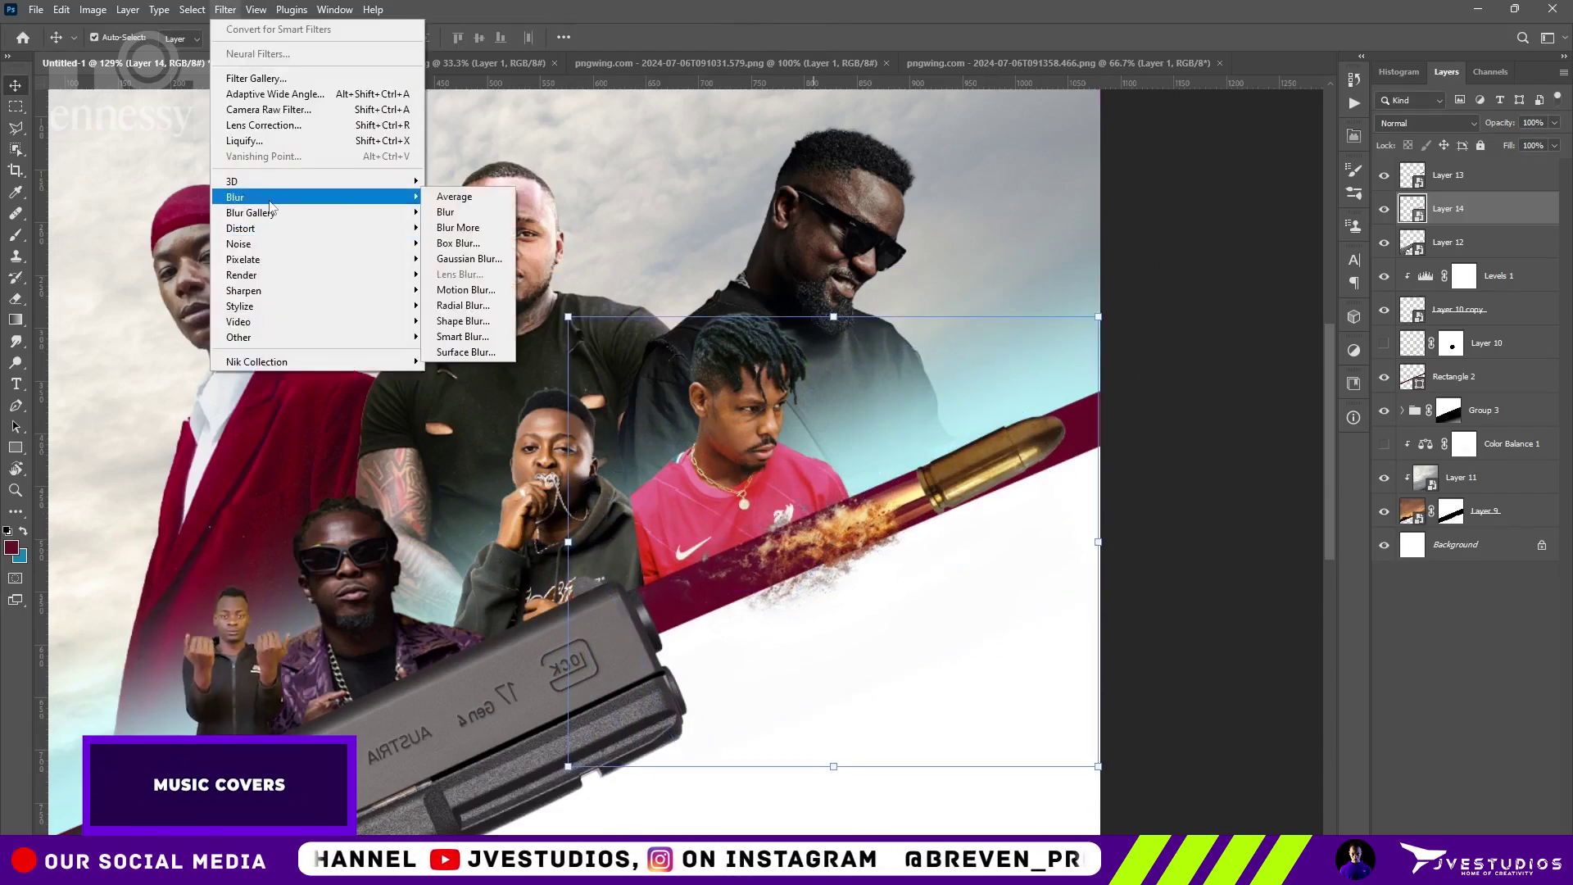
pyautogui.click(442, 292)
pyautogui.moveTo(808, 414); pyautogui.dragTo(813, 404)
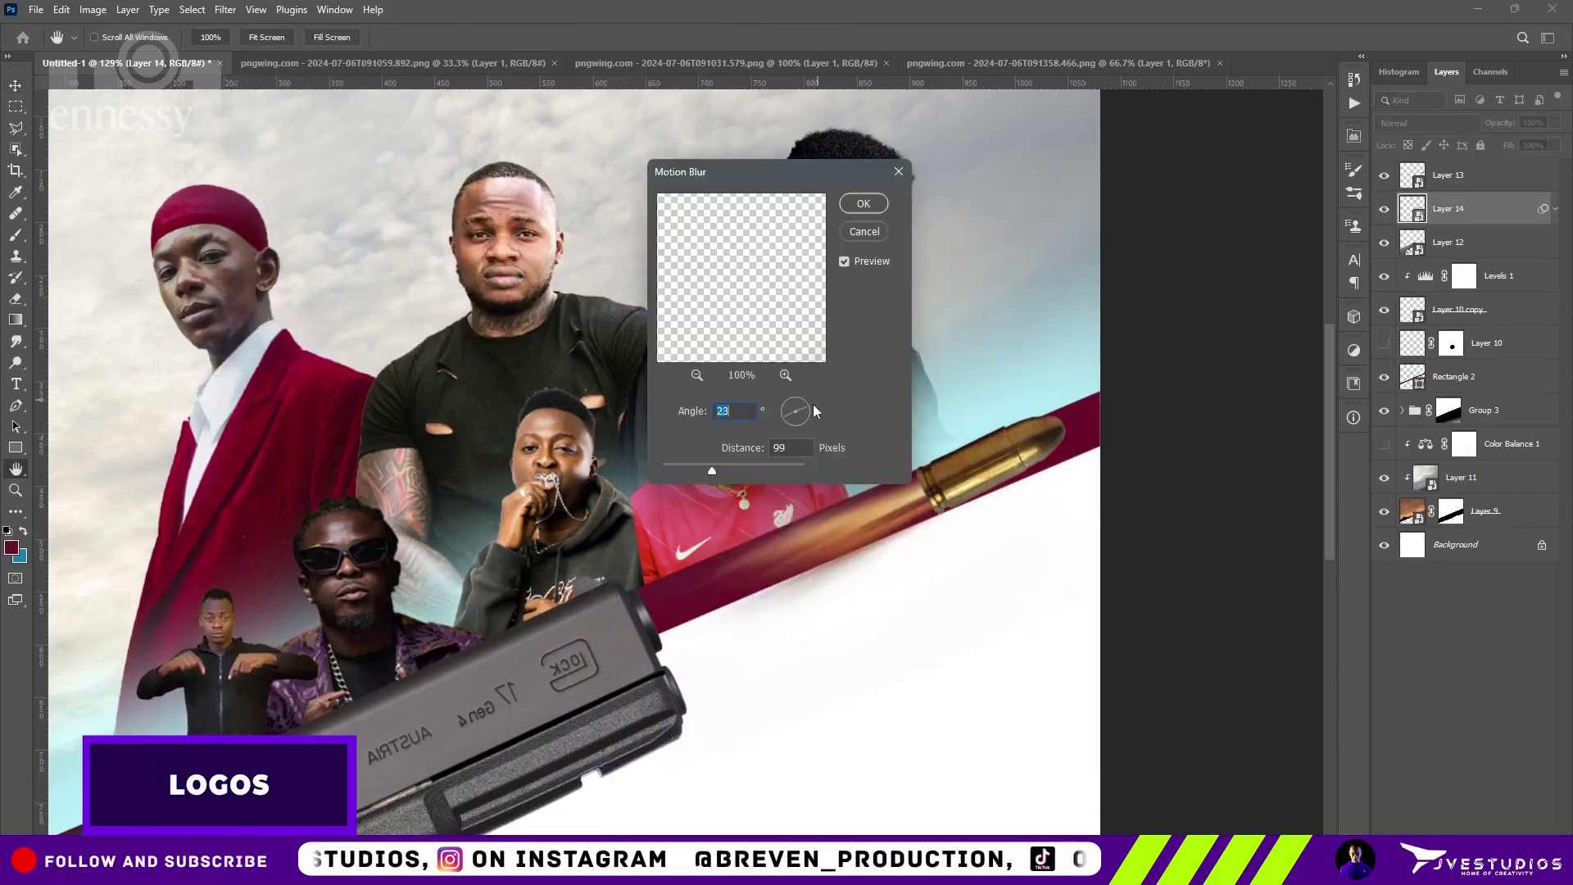
pyautogui.press('Return')
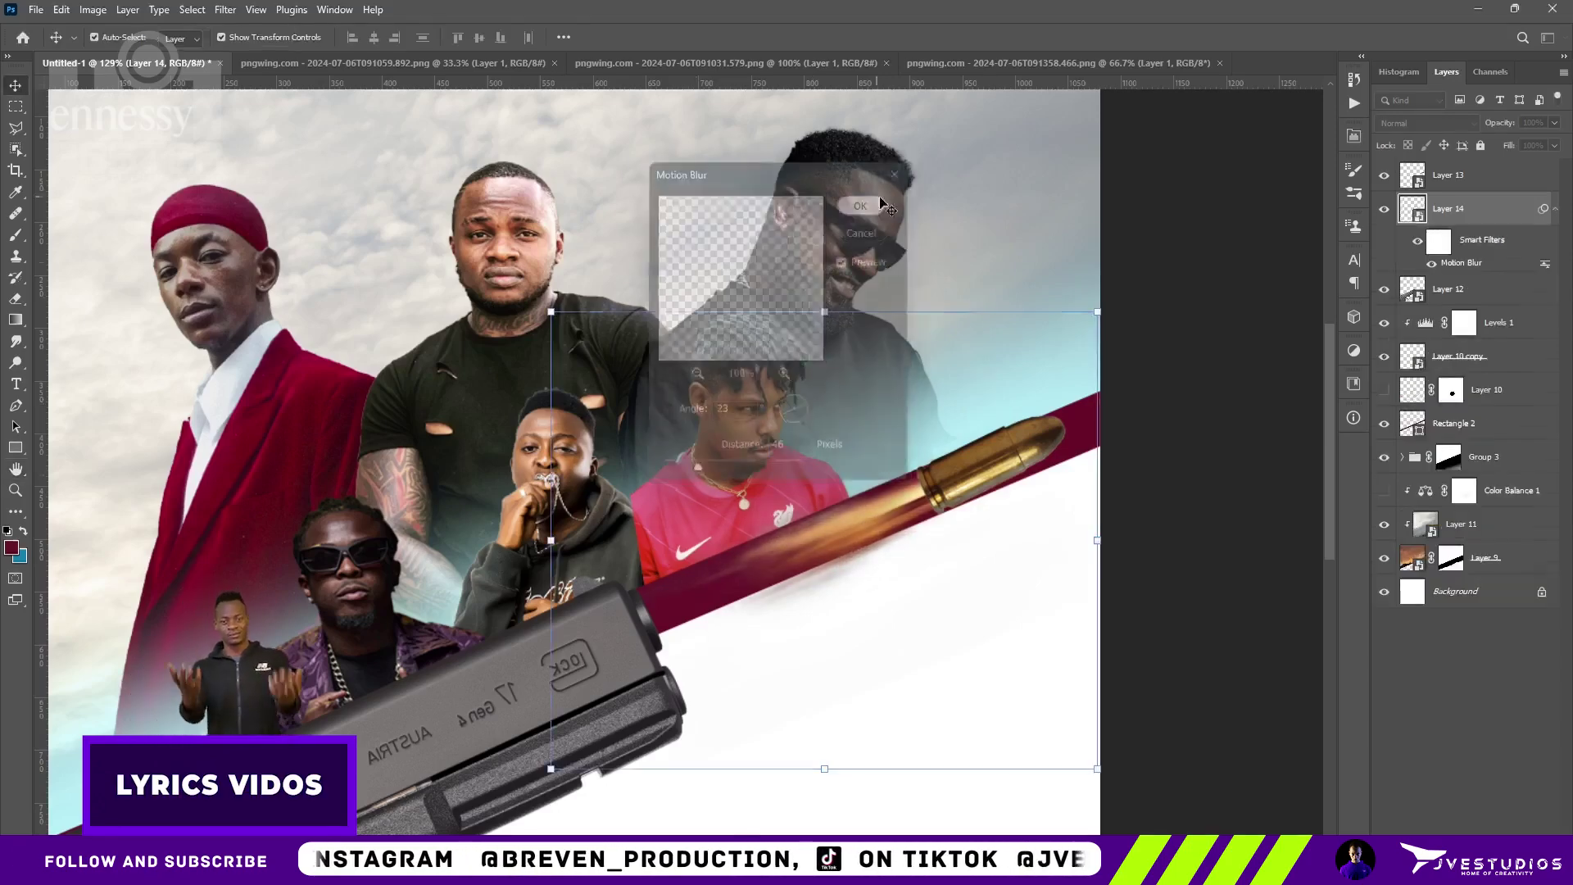
# - Duplicate the bullet layer and apply a Motion Blur to the copy
pyautogui.click(959, 483)
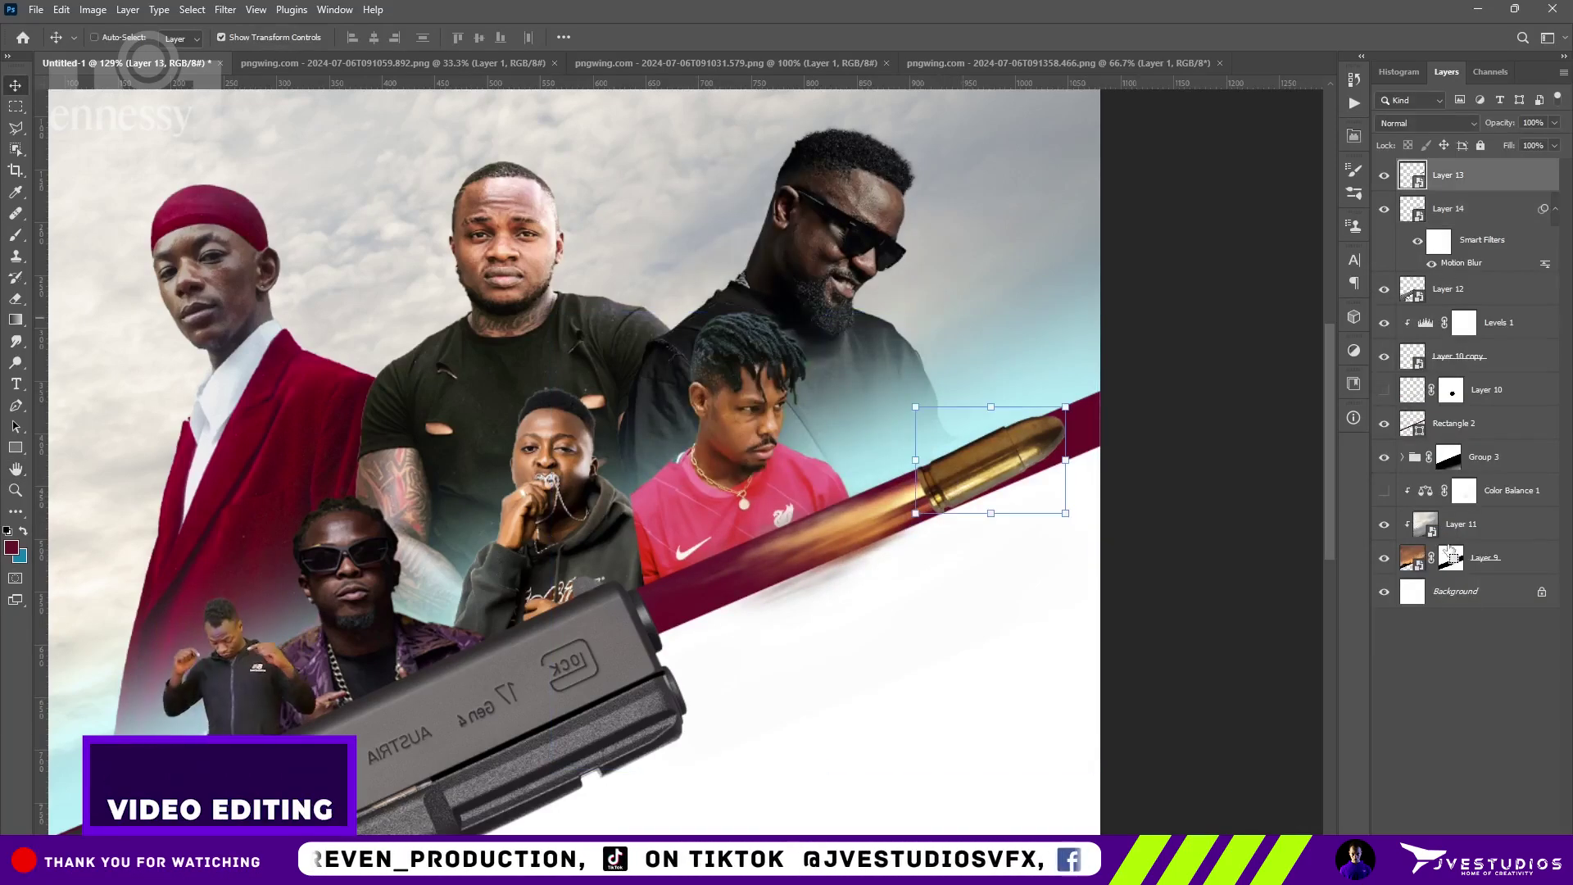
pyautogui.hotkey('ctrl', 'j')
pyautogui.click(225, 10)
pyautogui.moveTo(327, 218)
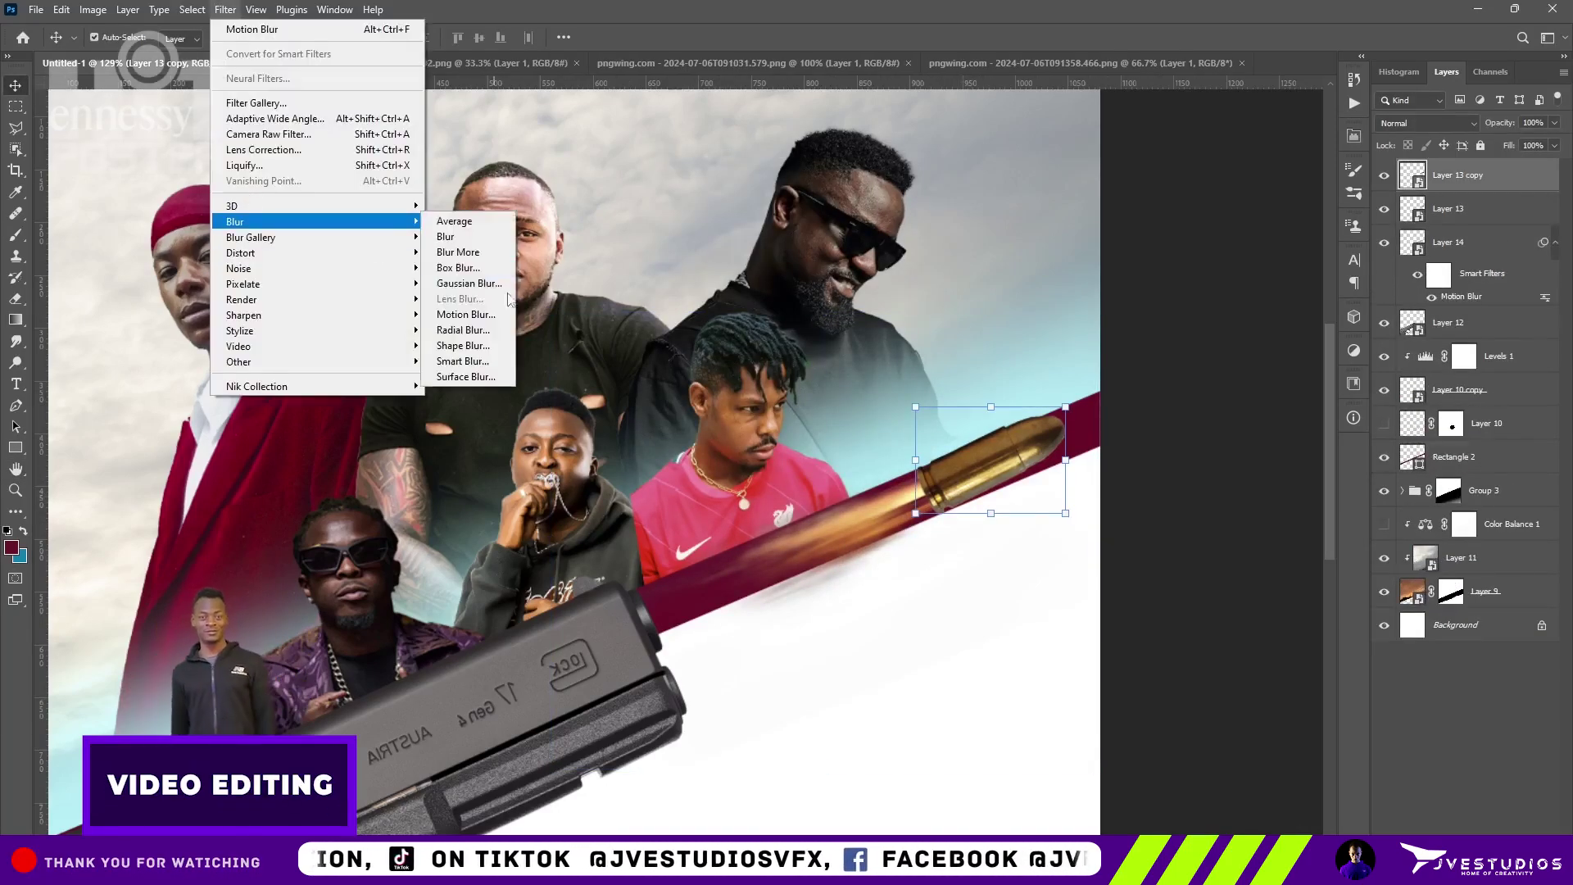
pyautogui.click(459, 316)
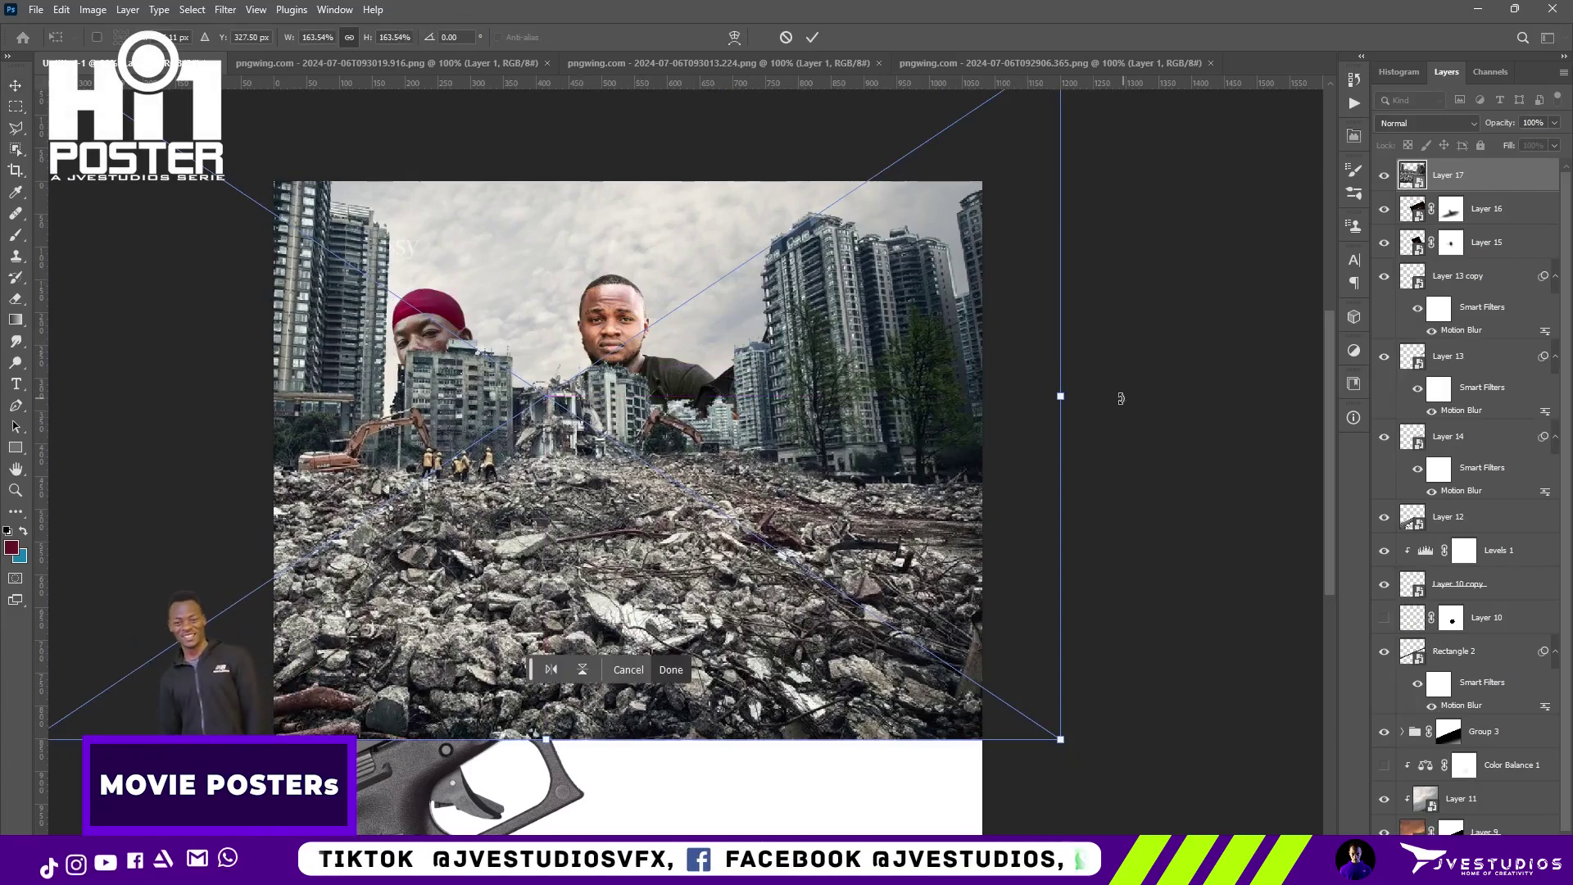
# - Rotate the ruined city image to follow the diagonal and move its layer down the stack behind the men
pyautogui.moveTo(1121, 399); pyautogui.dragTo(1205, 161)
pyautogui.click(1487, 190)
pyautogui.scroll(1, 1507, 196)
pyautogui.moveTo(1507, 180); pyautogui.dragTo(1437, 801)
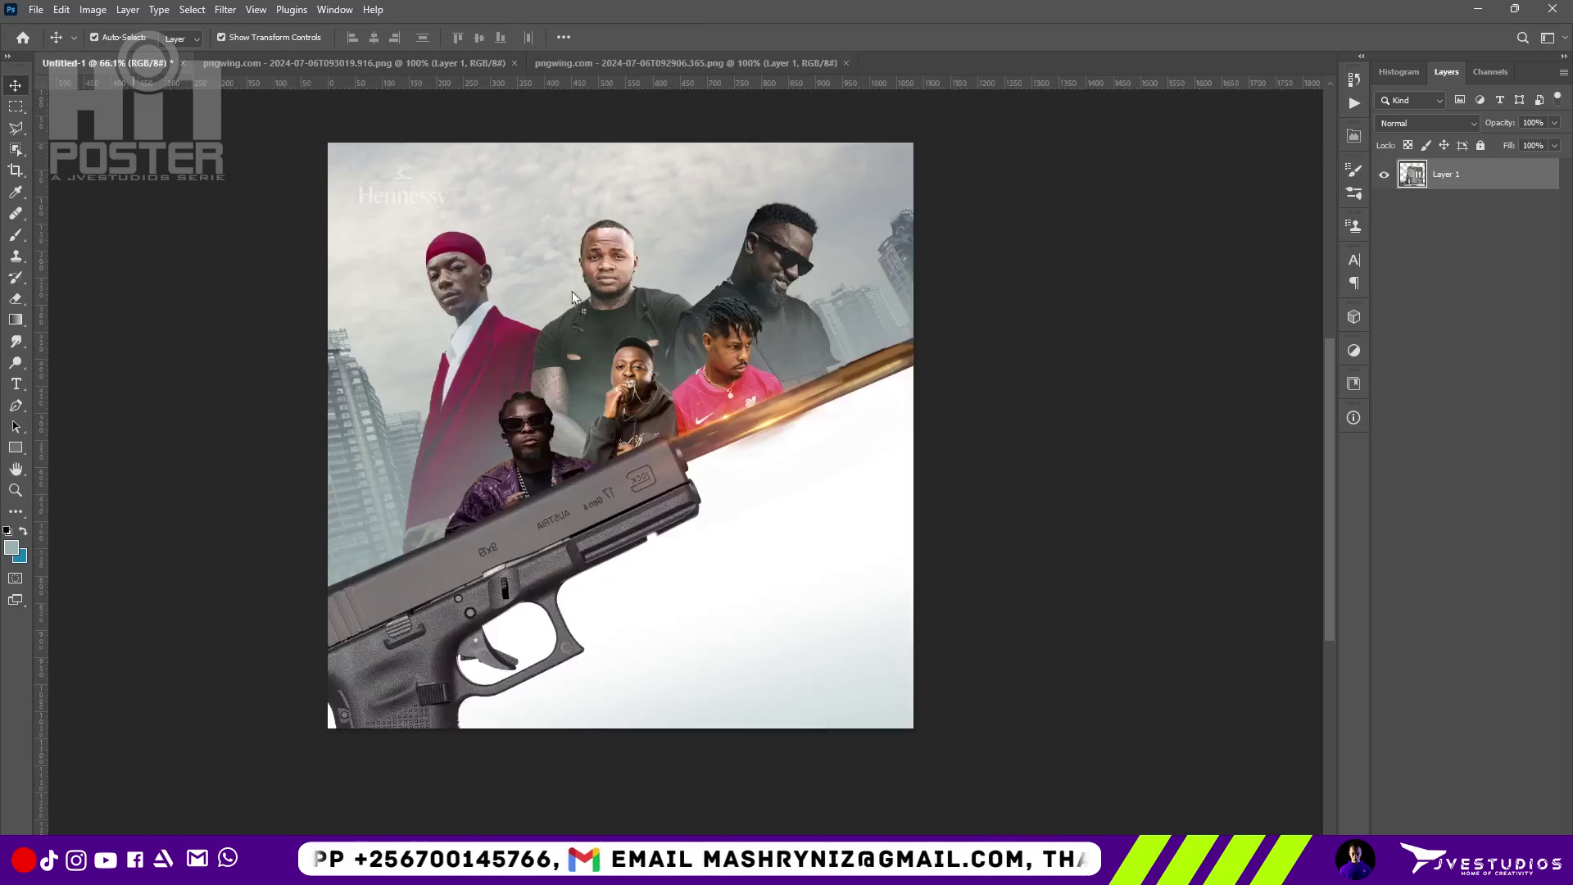
# - Paste the ruined stone arch cutout into the poster, scale it down, rotate it and move it towards the poster's left edge
pyautogui.hotkey('ctrl', 'v')
pyautogui.rightClick(1451, 179)
pyautogui.click(1443, 348)
pyautogui.moveTo(1140, 213); pyautogui.dragTo(912, 213)
pyautogui.moveTo(951, 363); pyautogui.dragTo(1022, 306)
pyautogui.moveTo(837, 223); pyautogui.dragTo(308, 296)
# - Refine the stone ruins' size, tilt and position beside the man in the red suit, and move the layer beneath the men
pyautogui.moveTo(409, 366); pyautogui.dragTo(480, 502)
pyautogui.moveTo(385, 393); pyautogui.dragTo(330, 424)
pyautogui.moveTo(483, 459); pyautogui.dragTo(468, 479)
pyautogui.moveTo(300, 507); pyautogui.dragTo(331, 689)
pyautogui.moveTo(390, 308); pyautogui.dragTo(323, 274)
pyautogui.moveTo(445, 102); pyautogui.dragTo(416, 82)
pyautogui.moveTo(420, 546); pyautogui.dragTo(427, 608)
pyautogui.moveTo(420, 139); pyautogui.dragTo(475, 147)
pyautogui.press('Return')
pyautogui.moveTo(1443, 175); pyautogui.dragTo(1473, 829)
pyautogui.click(1222, 636)
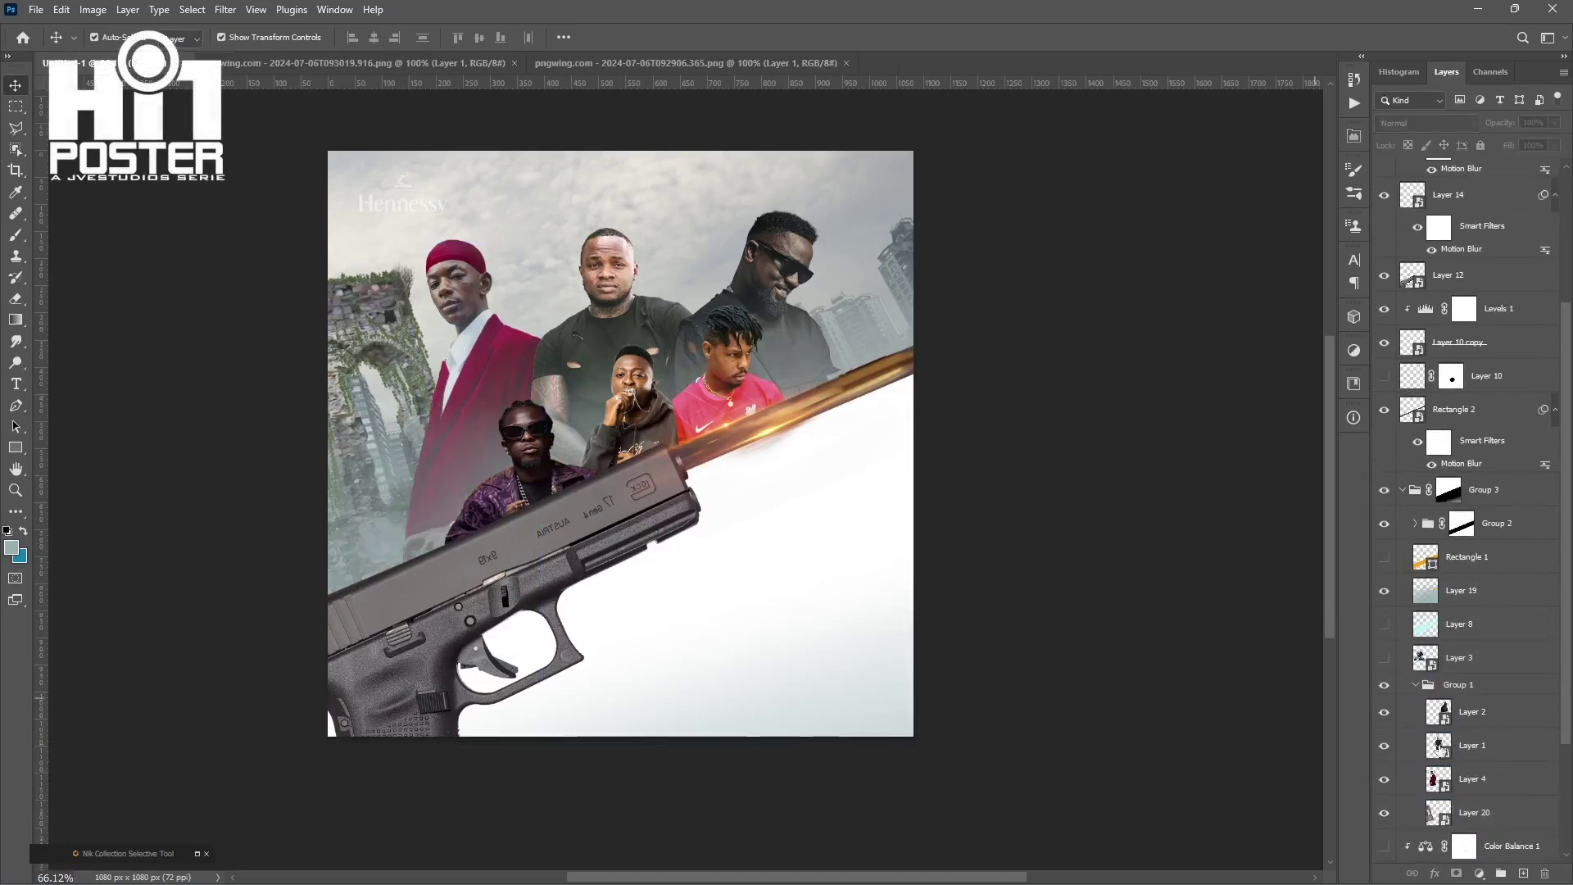
# - Add a layer mask to the city image on Layer 17 and paint out its buildings behind the stone ruins
pyautogui.scroll(-3, 1459, 656)
pyautogui.click(1500, 745)
pyautogui.click(1456, 873)
pyautogui.moveTo(380, 333)
pyautogui.mouseDown()
pyautogui.moveTo(352, 394)
pyautogui.moveTo(351, 316)
pyautogui.mouseUp()
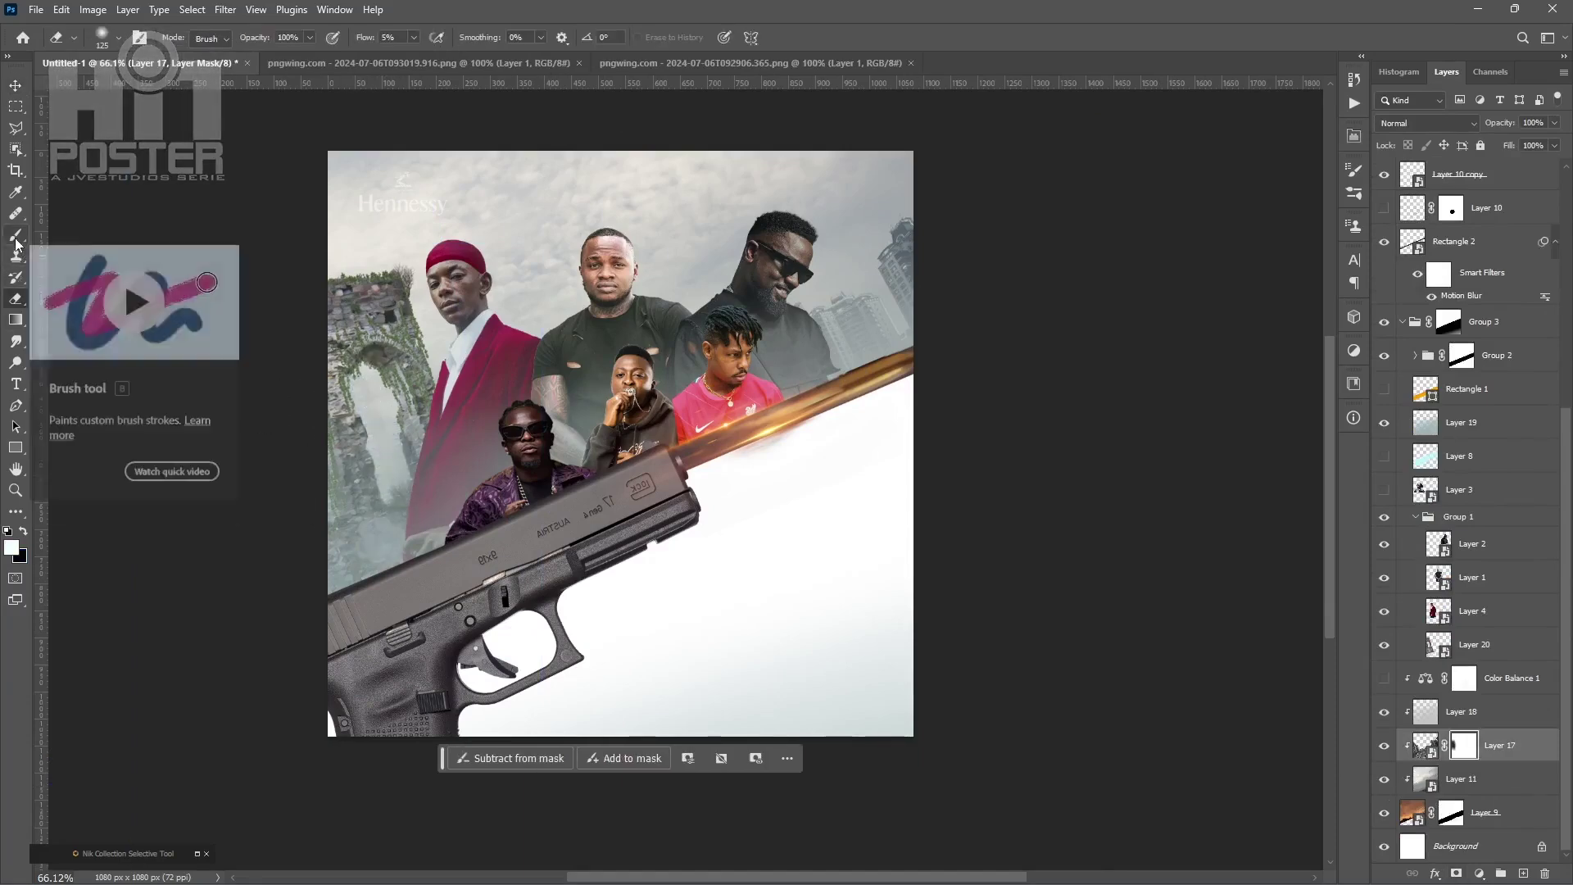
pyautogui.press('v')
# - Bring the ruined tower cutout into the poster's upper-right corner, rotate it about -19° and move its layer behind the men
pyautogui.click(1129, 256)
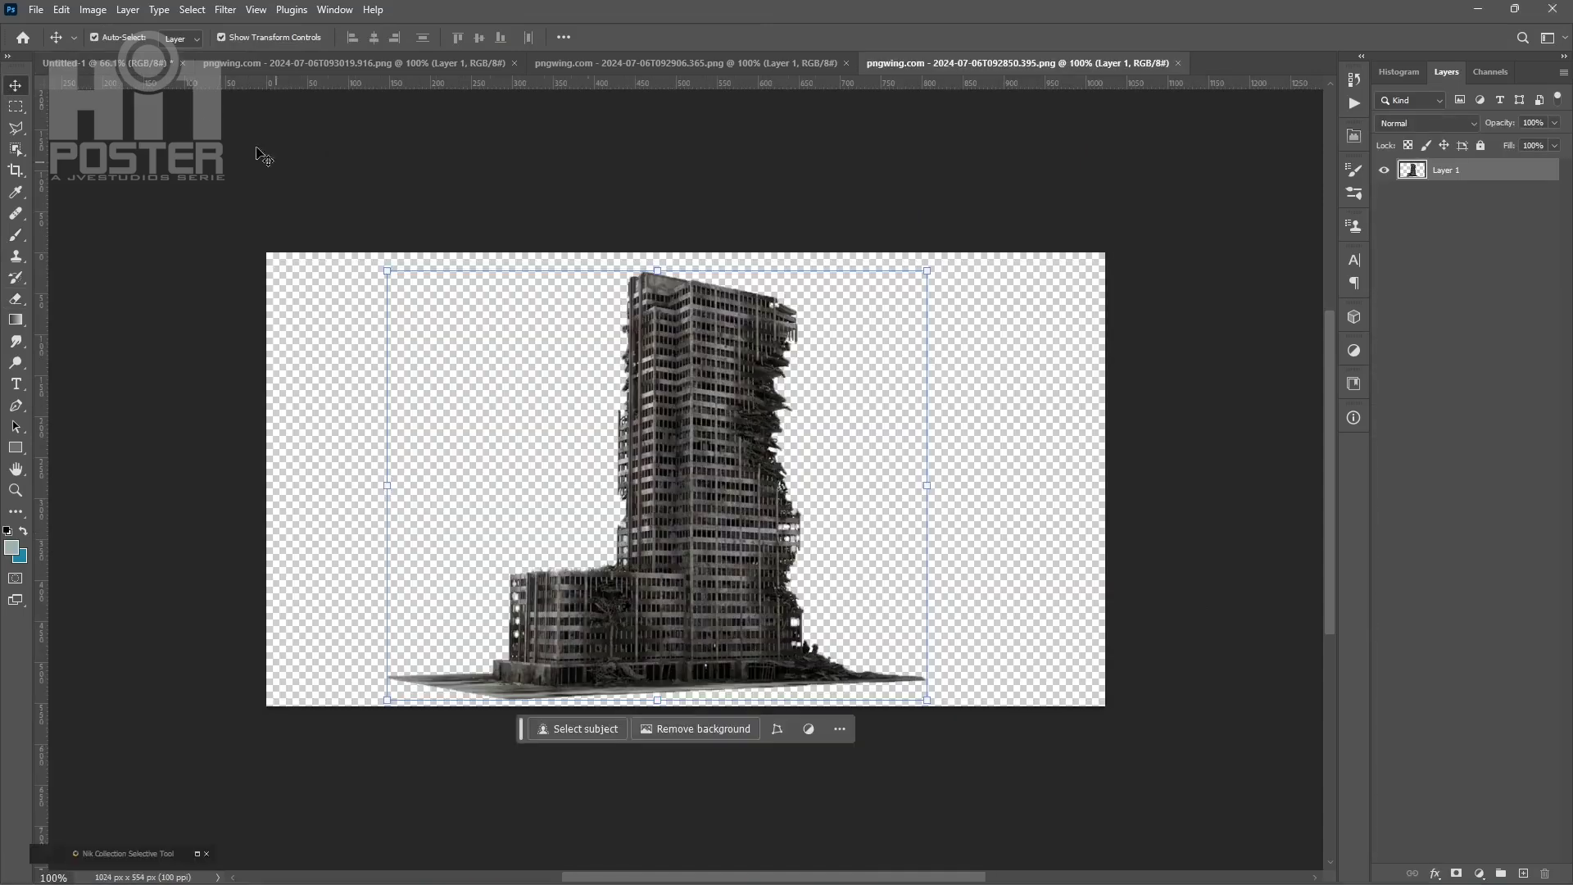
pyautogui.moveTo(762, 279); pyautogui.dragTo(916, 268)
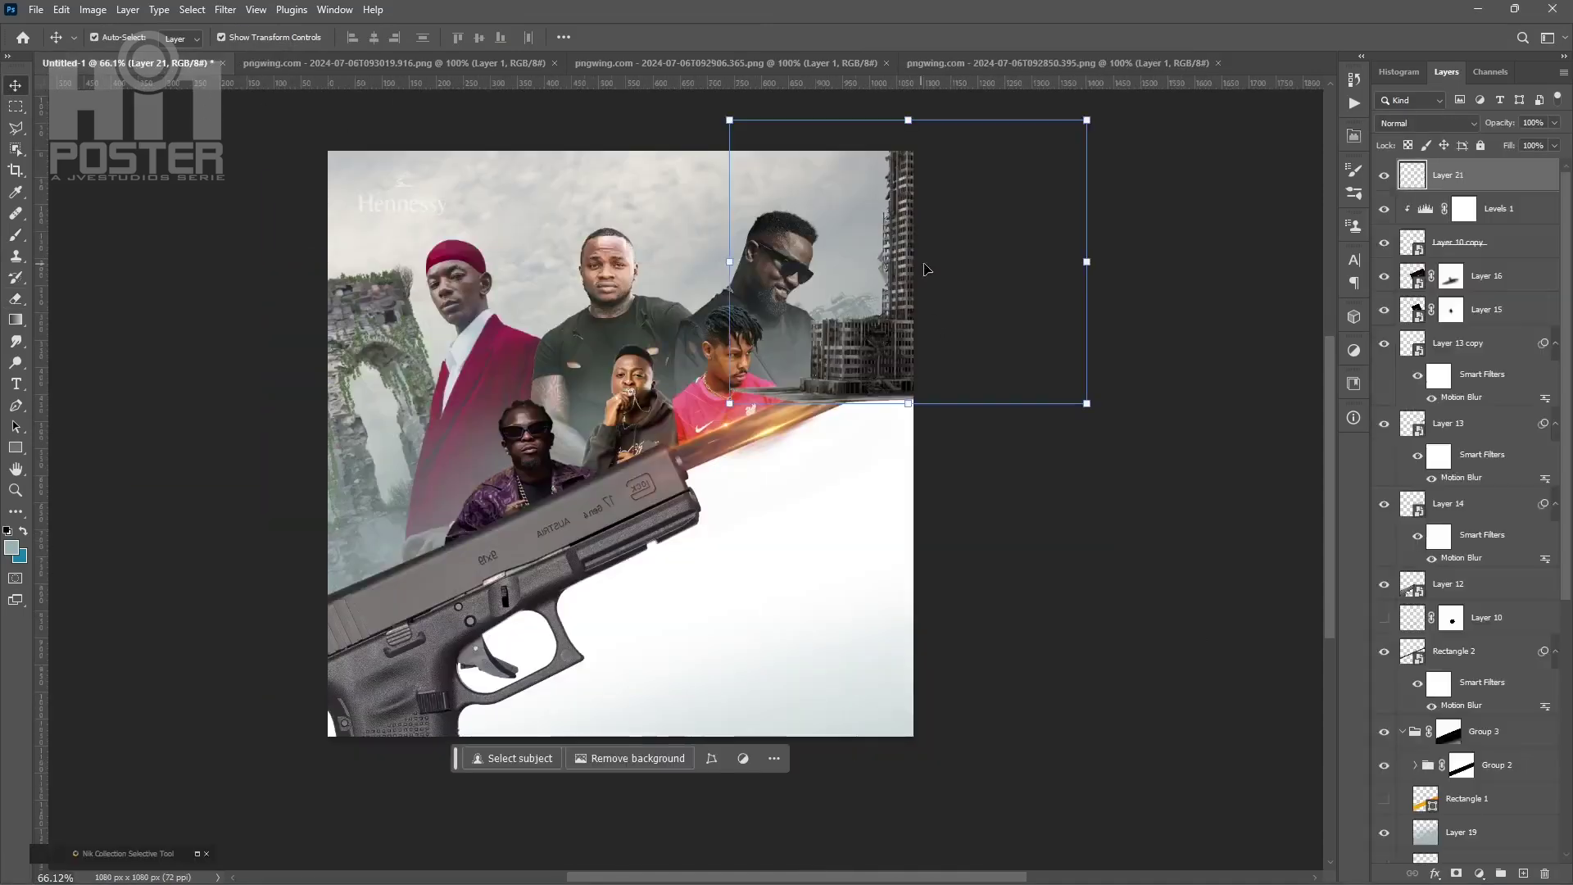
pyautogui.rightClick(1394, 181)
pyautogui.moveTo(1099, 118); pyautogui.dragTo(1055, 89)
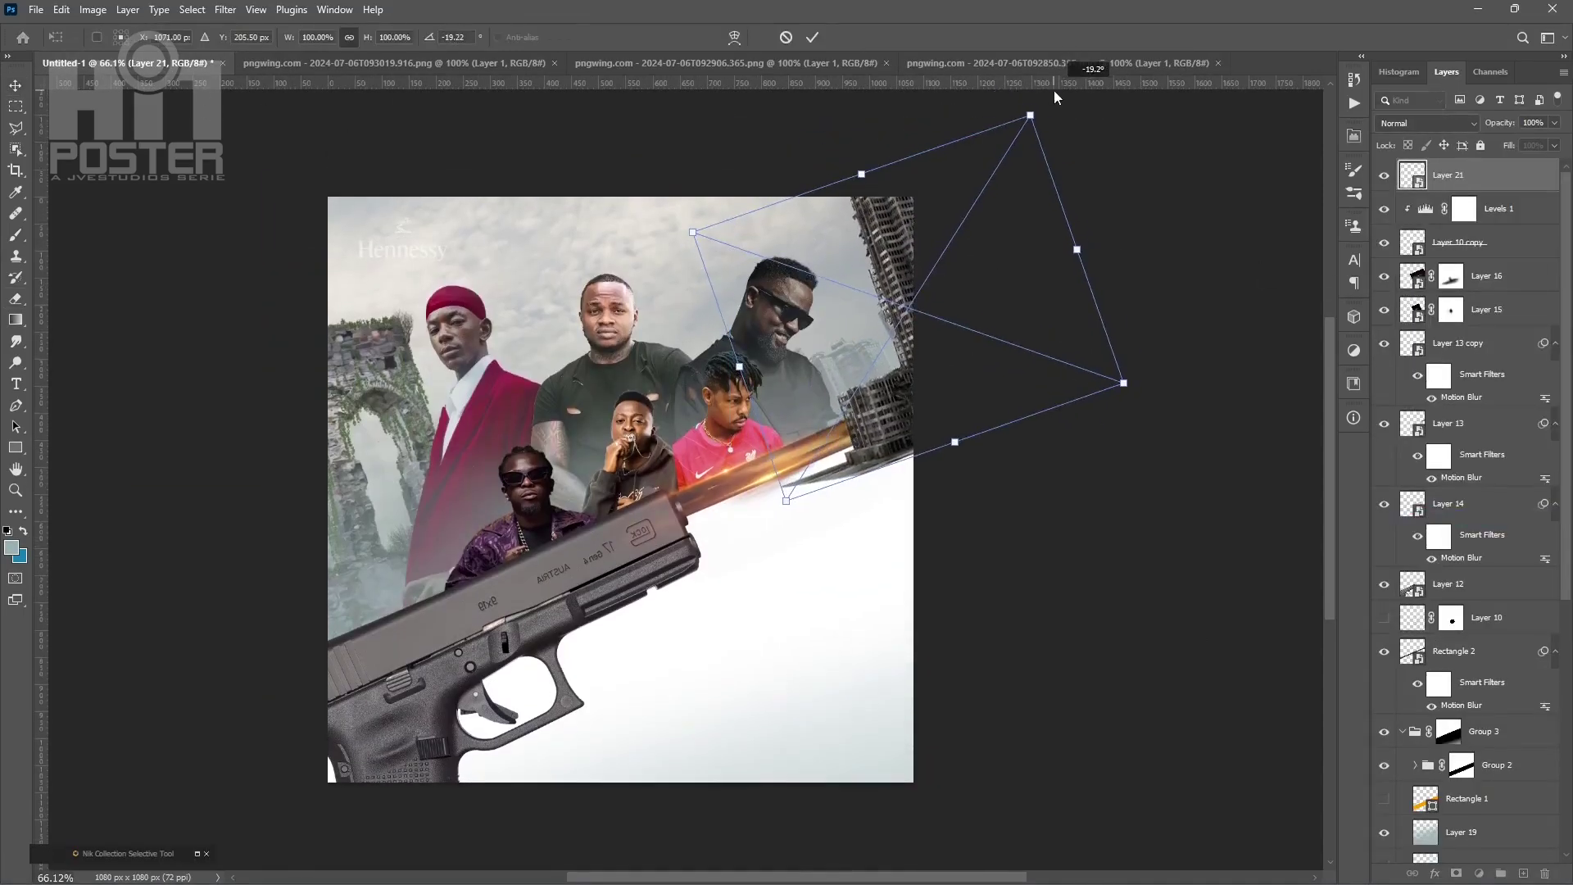
pyautogui.moveTo(1469, 176); pyautogui.dragTo(1460, 852)
pyautogui.moveTo(1486, 650); pyautogui.dragTo(1467, 728)
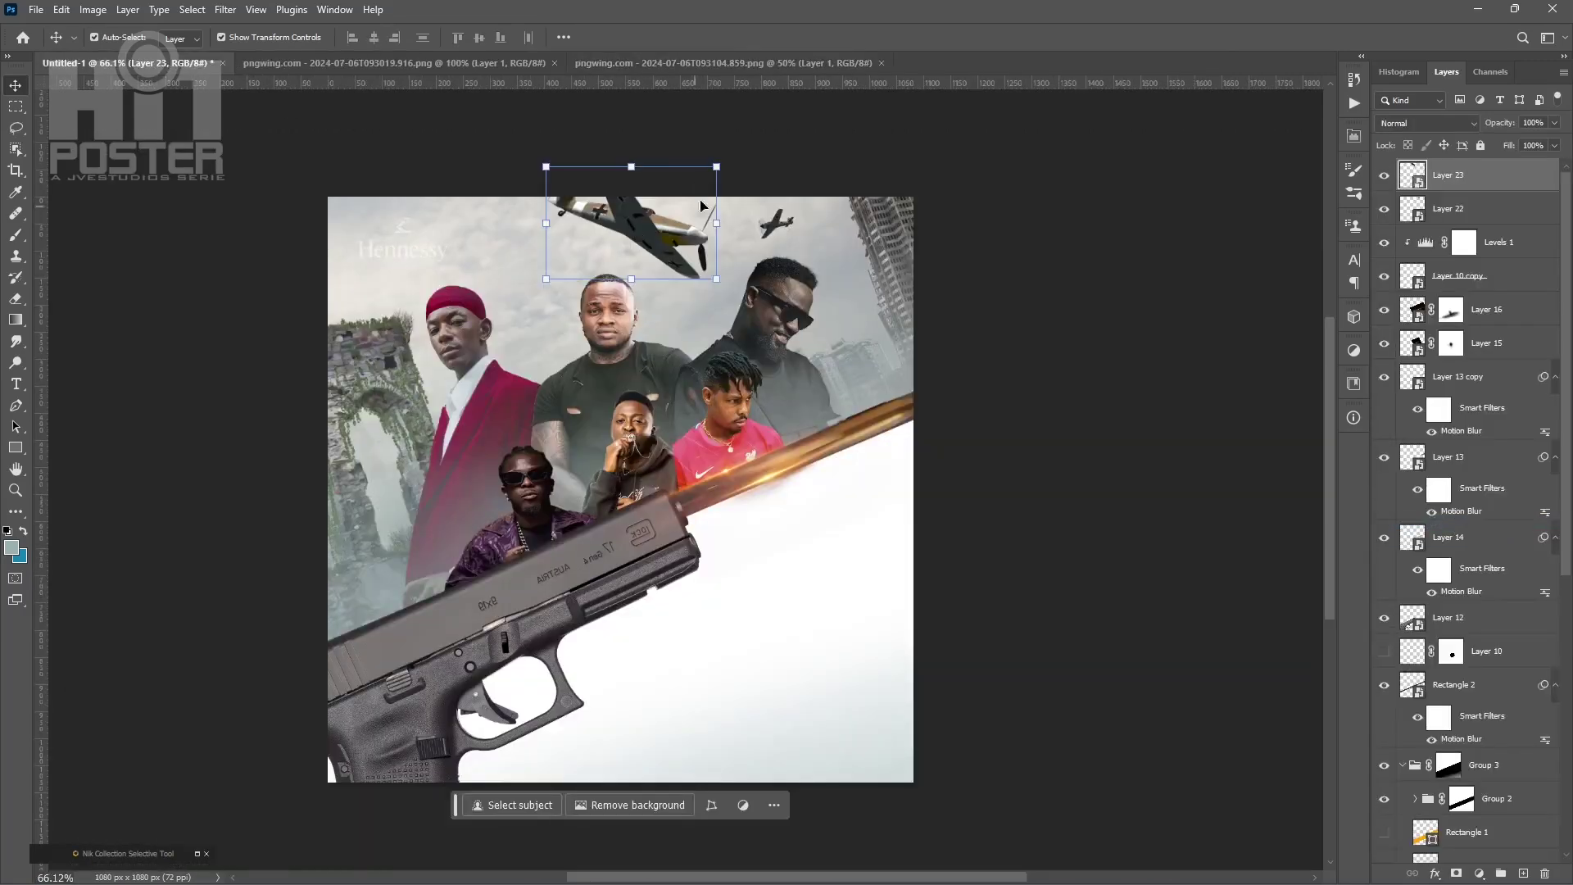
# - Shrink the second airplane and place it in the sky between the middle and rightmost back-row men
pyautogui.moveTo(721, 193)
pyautogui.mouseDown()
pyautogui.moveTo(551, 250)
pyautogui.moveTo(665, 233)
pyautogui.moveTo(690, 261)
pyautogui.mouseUp()
pyautogui.click(812, 37)
# - Apply a Motion Blur to the small airplane and to the second airplane
pyautogui.click(780, 222)
pyautogui.click(224, 9)
pyautogui.moveTo(246, 219)
pyautogui.click(462, 314)
pyautogui.moveTo(505, 467); pyautogui.dragTo(462, 468)
pyautogui.press('Return')
pyautogui.click(1448, 174)
pyautogui.click(225, 9)
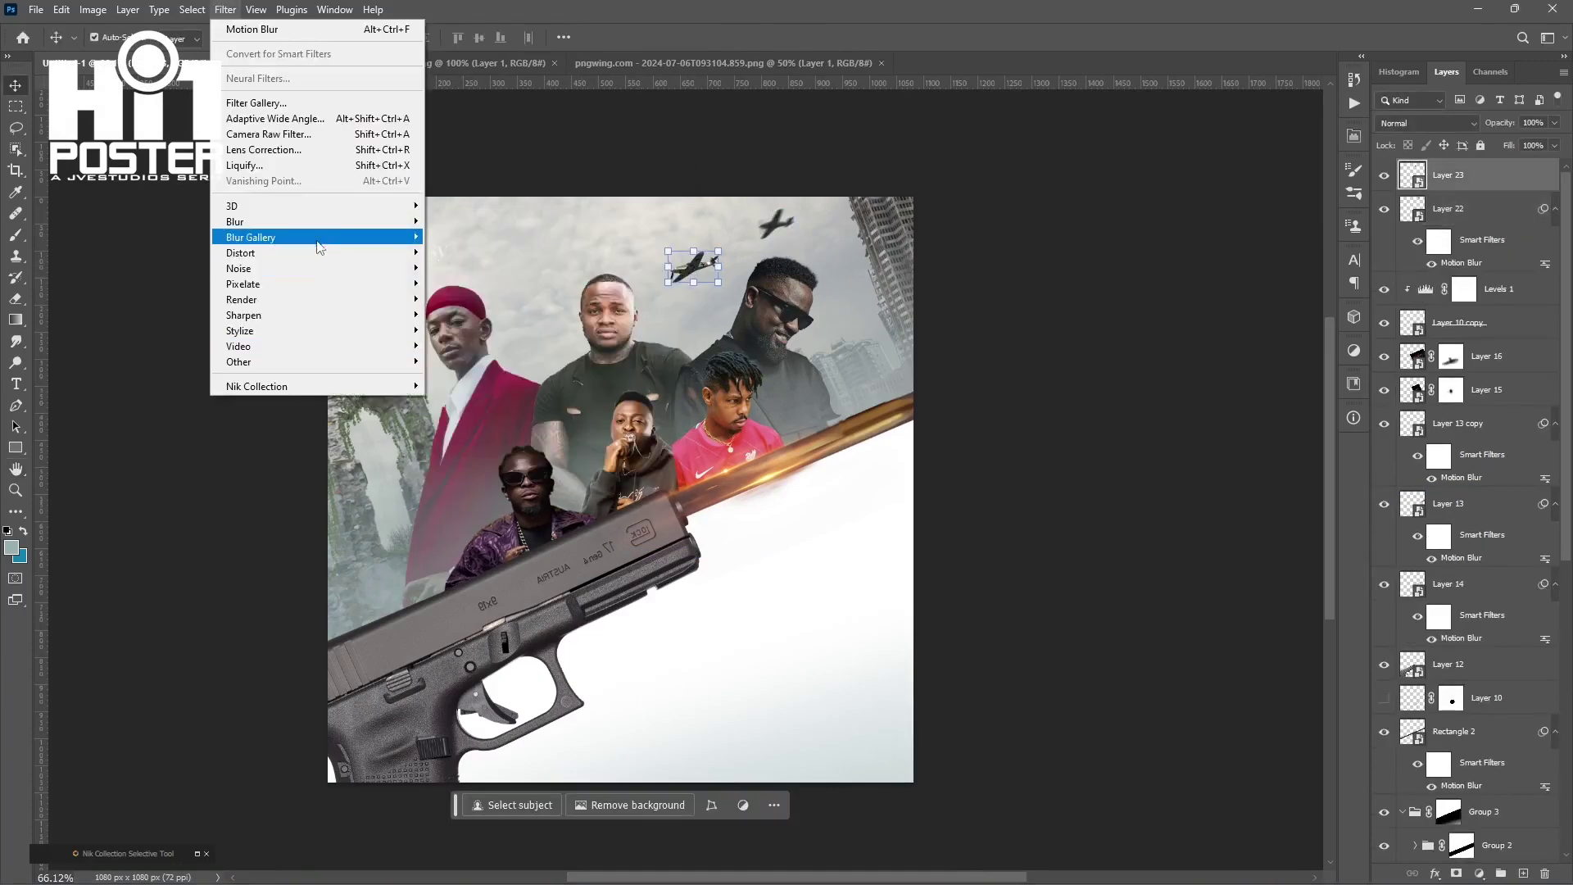
pyautogui.click(467, 327)
pyautogui.press('Return')
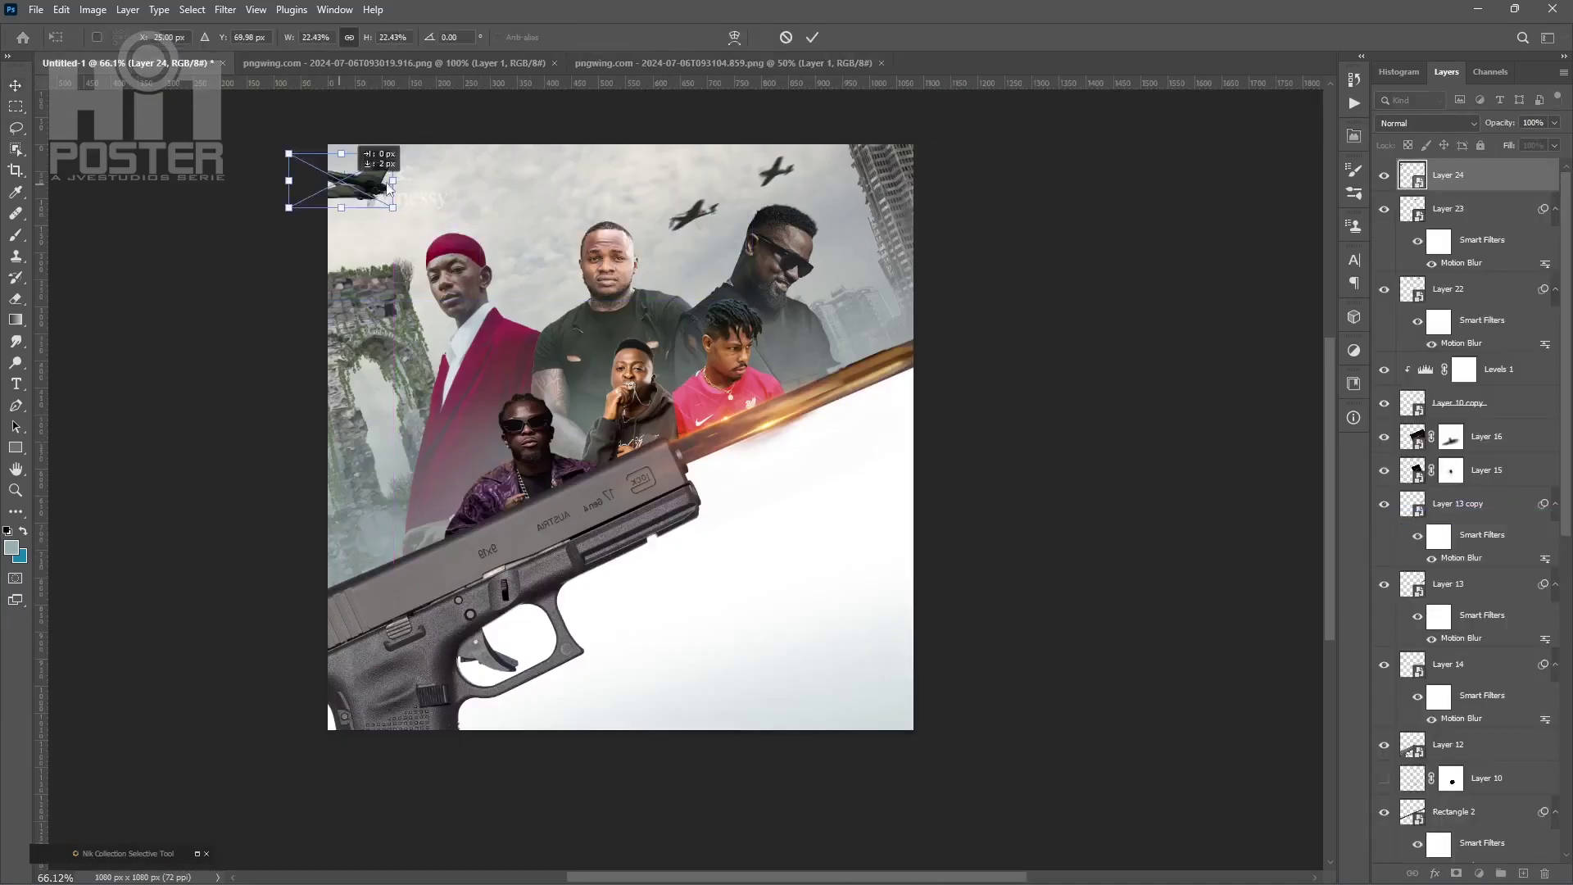
# - Flip the third airplane and place it in the sky near the man in the red cap
pyautogui.rightClick(536, 200)
pyautogui.click(597, 512)
pyautogui.moveTo(529, 214); pyautogui.dragTo(533, 255)
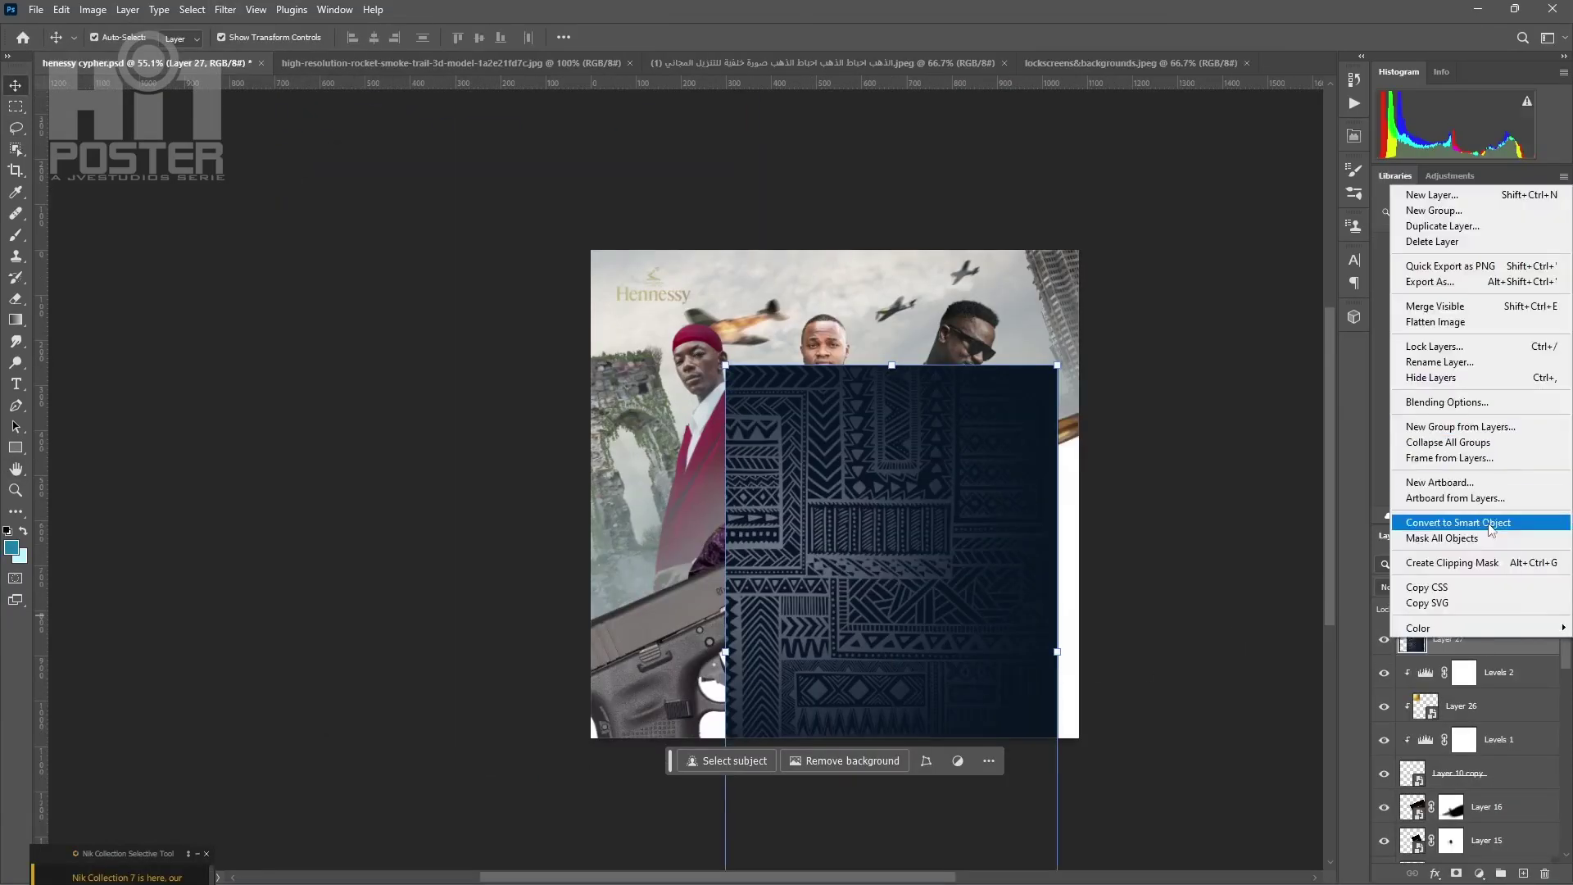
# - Convert the dark blue tribal pattern to a smart object, enlarge it beyond the poster's width and move its layer just above the background
pyautogui.moveTo(823, 729); pyautogui.dragTo(824, 518)
pyautogui.press('Return')
pyautogui.moveTo(1498, 652); pyautogui.dragTo(1459, 837)
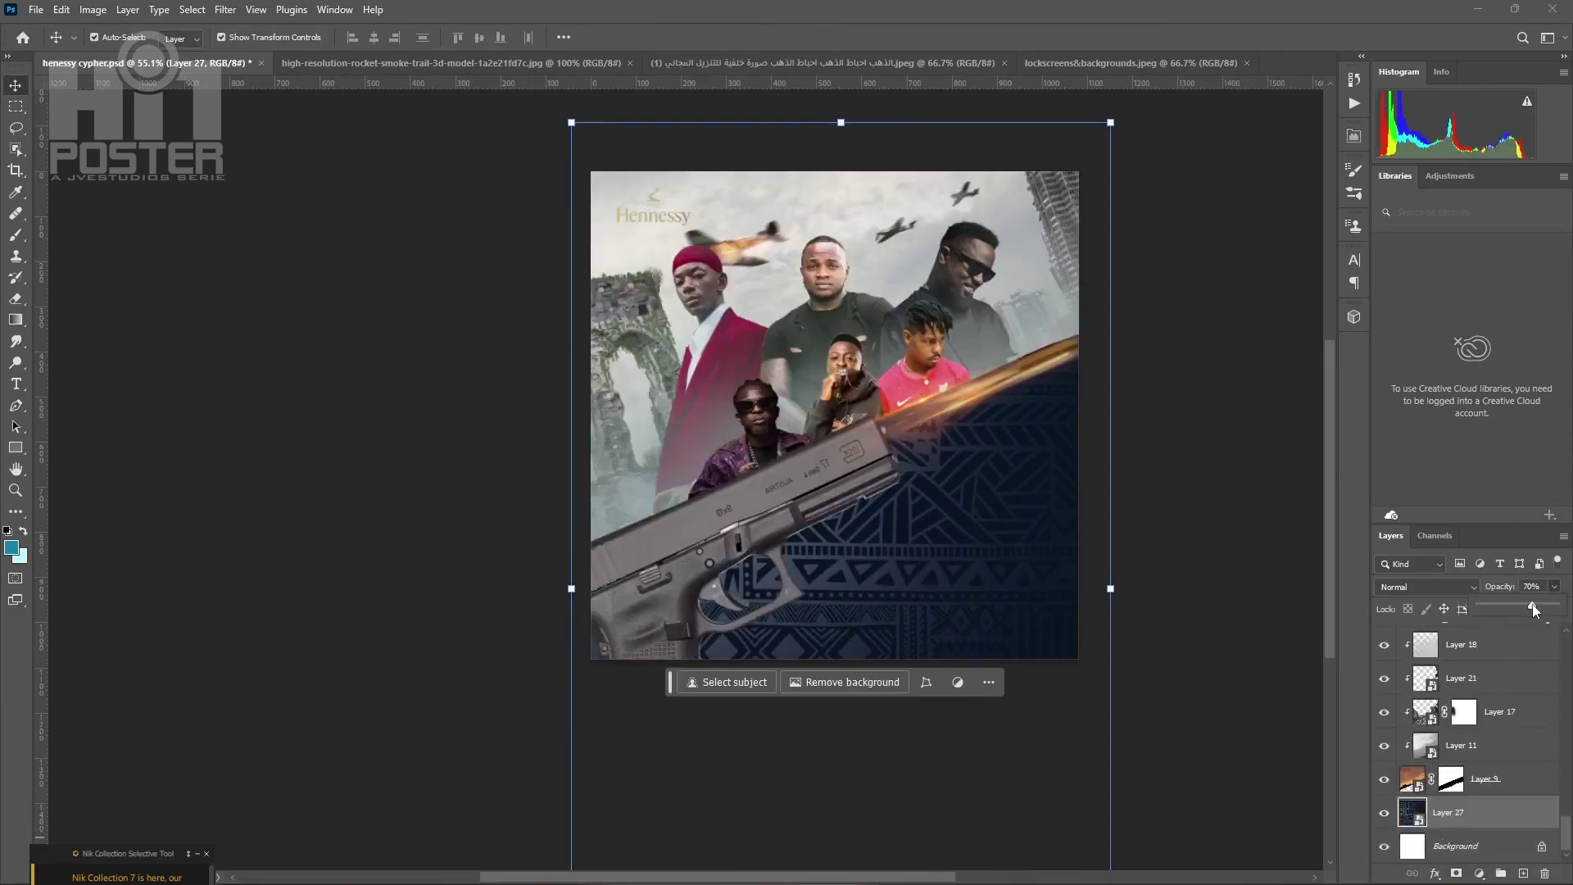
# - Set the tribal pattern's opacity to 70%, and rotate and enlarge it to follow the diagonal across the lower area
pyautogui.moveTo(1555, 587); pyautogui.dragTo(1525, 610)
pyautogui.moveTo(1127, 118); pyautogui.dragTo(942, 72)
pyautogui.scroll(-2, 1117, 432)
pyautogui.moveTo(1089, 503); pyautogui.dragTo(1135, 484)
pyautogui.press('Return')
pyautogui.click(578, 533)
# - Add an Exposure adjustment of about -15.29 clipped to the tribal pattern, and invert its mask
pyautogui.scroll(-1, 585, 534)
pyautogui.click(1448, 812)
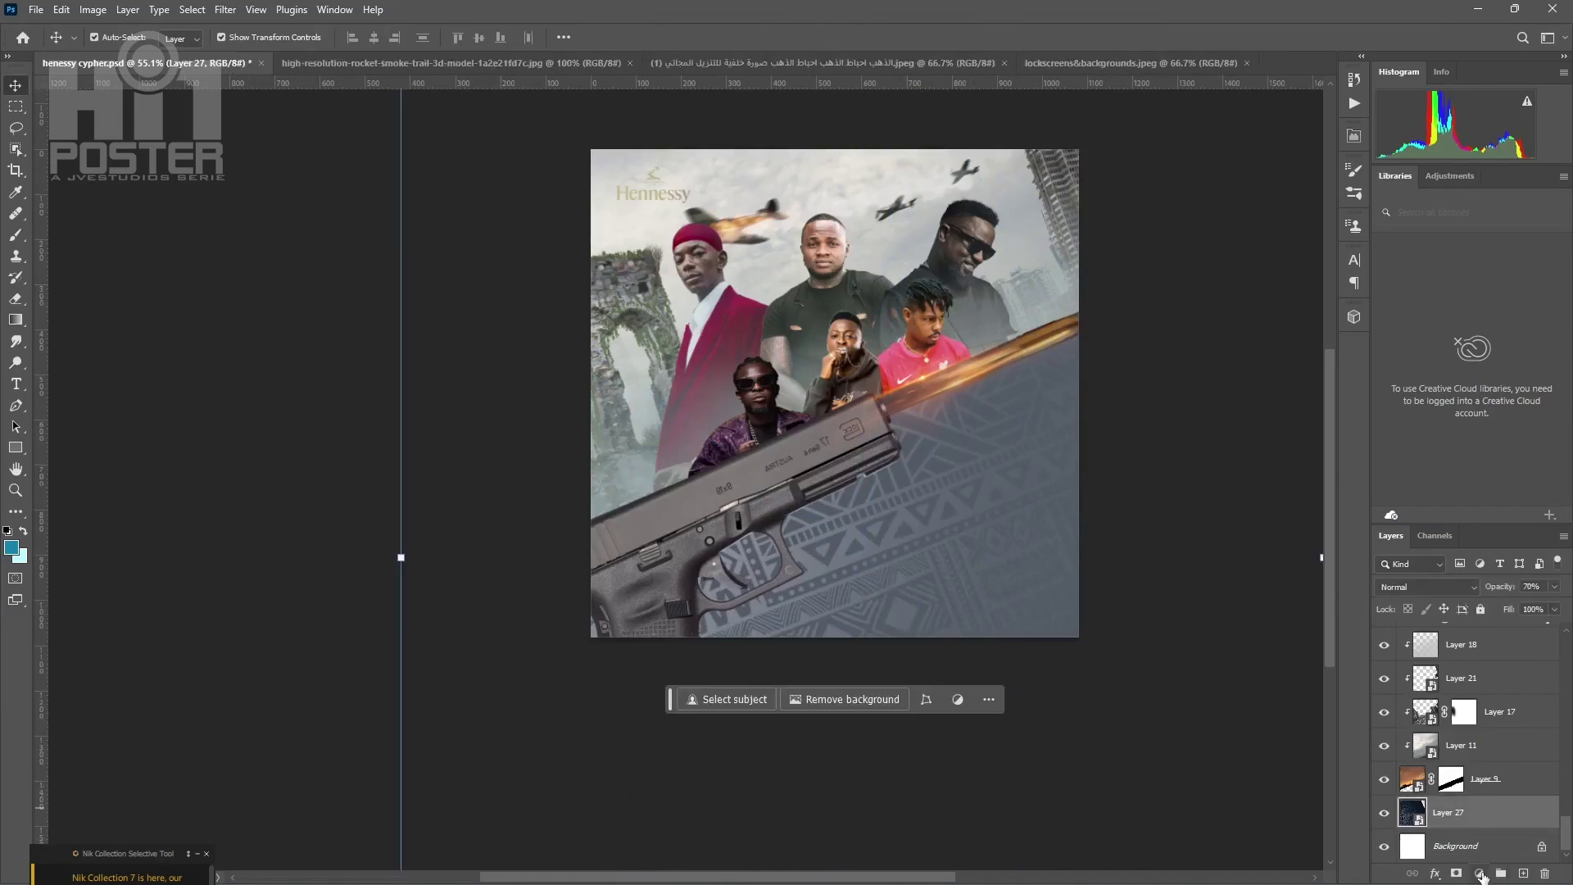
pyautogui.click(1479, 873)
pyautogui.click(1475, 677)
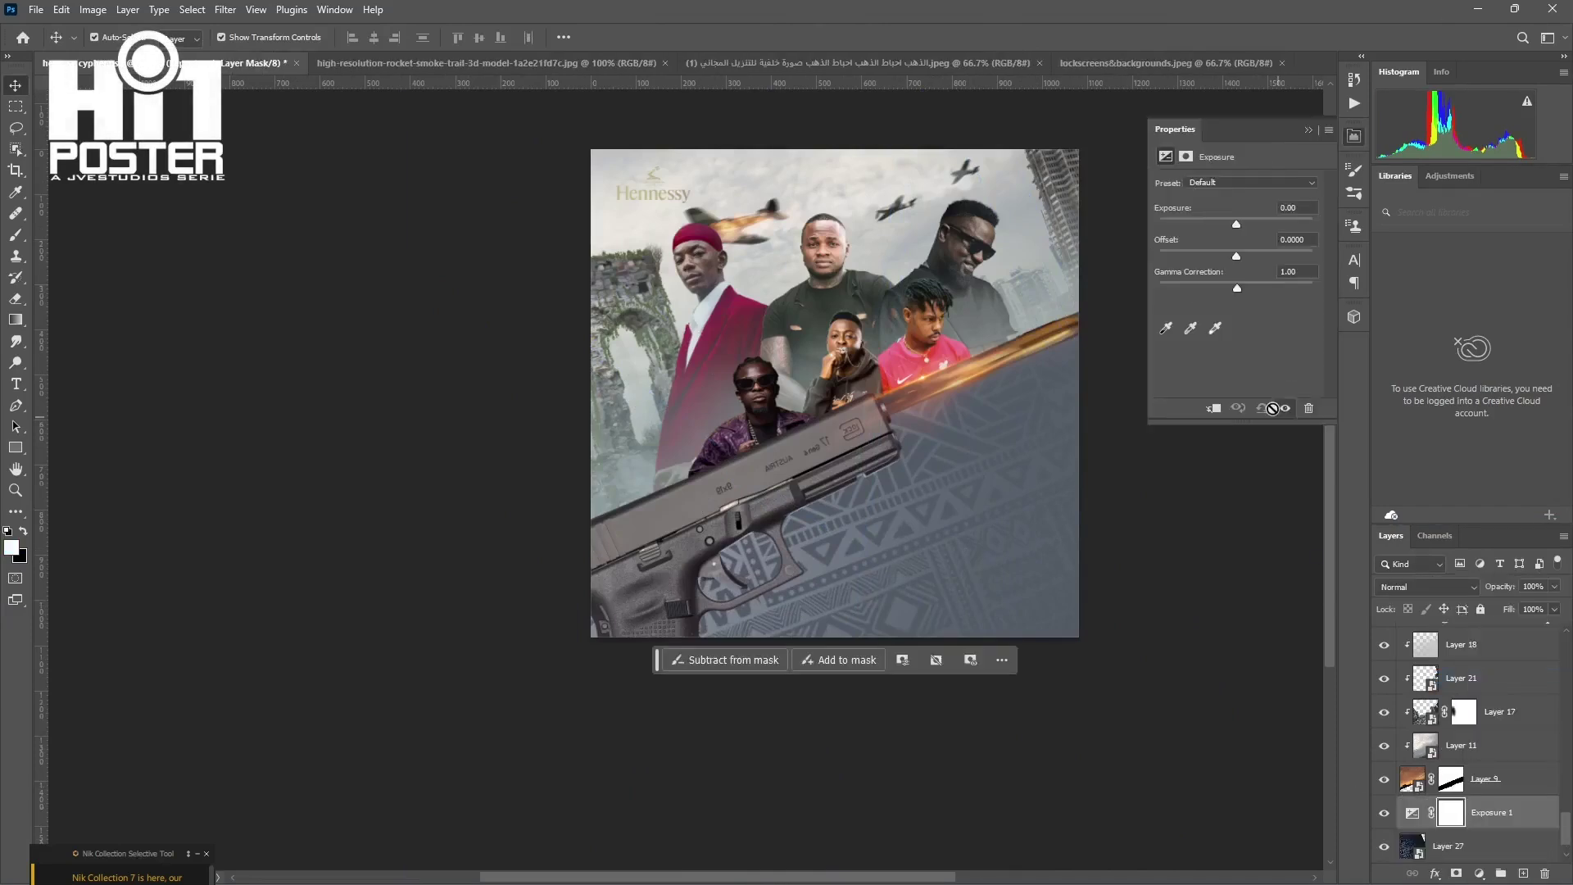
pyautogui.moveTo(1239, 220); pyautogui.dragTo(1168, 231)
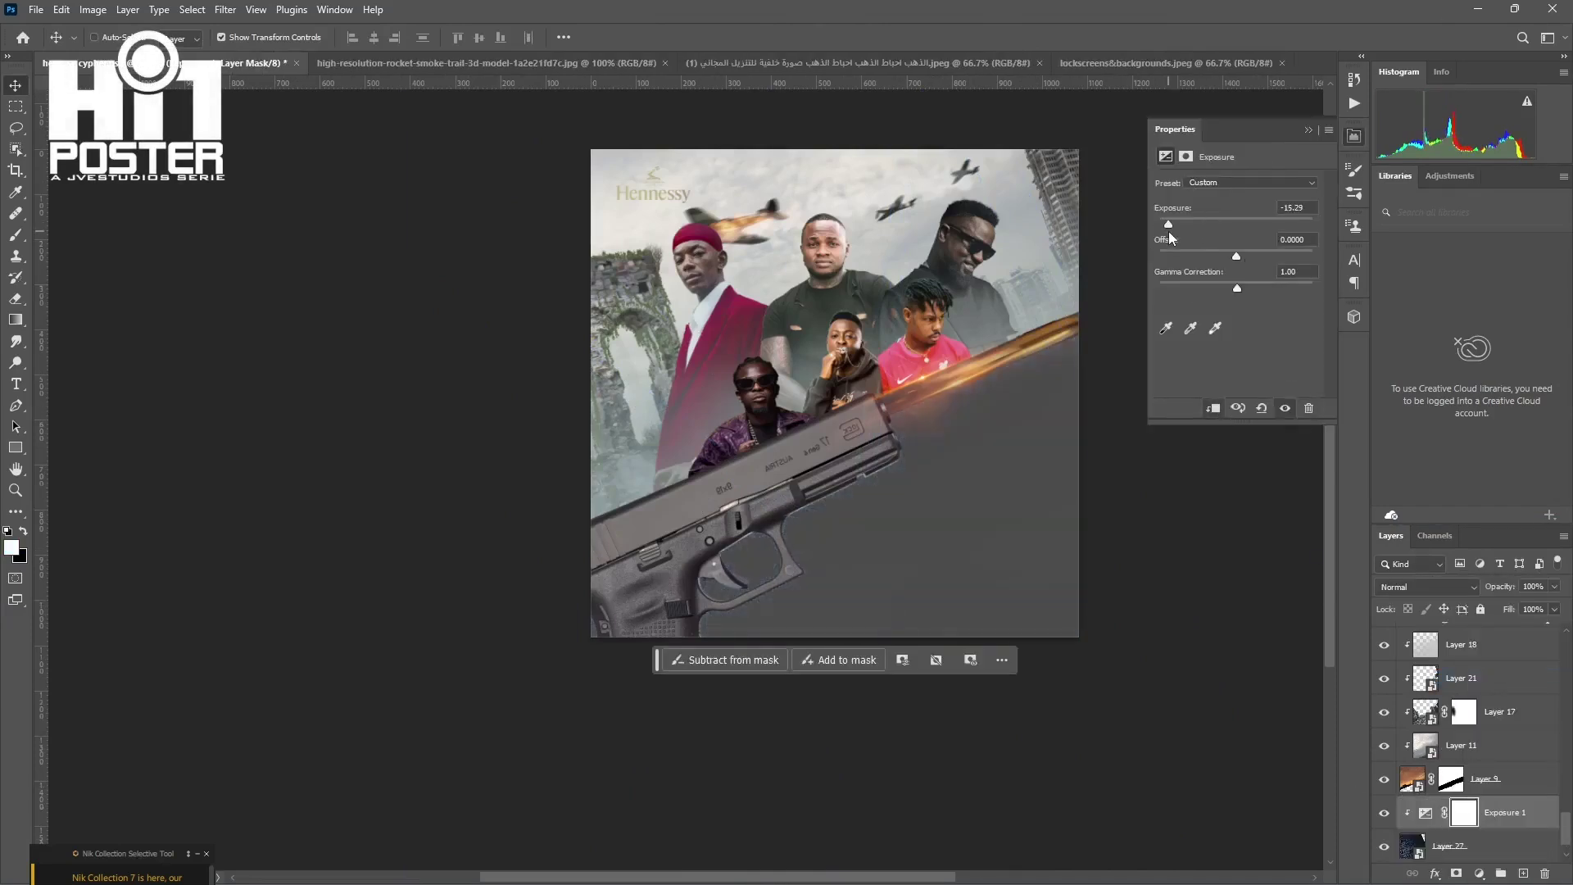
pyautogui.hotkey('ctrl', 'i')
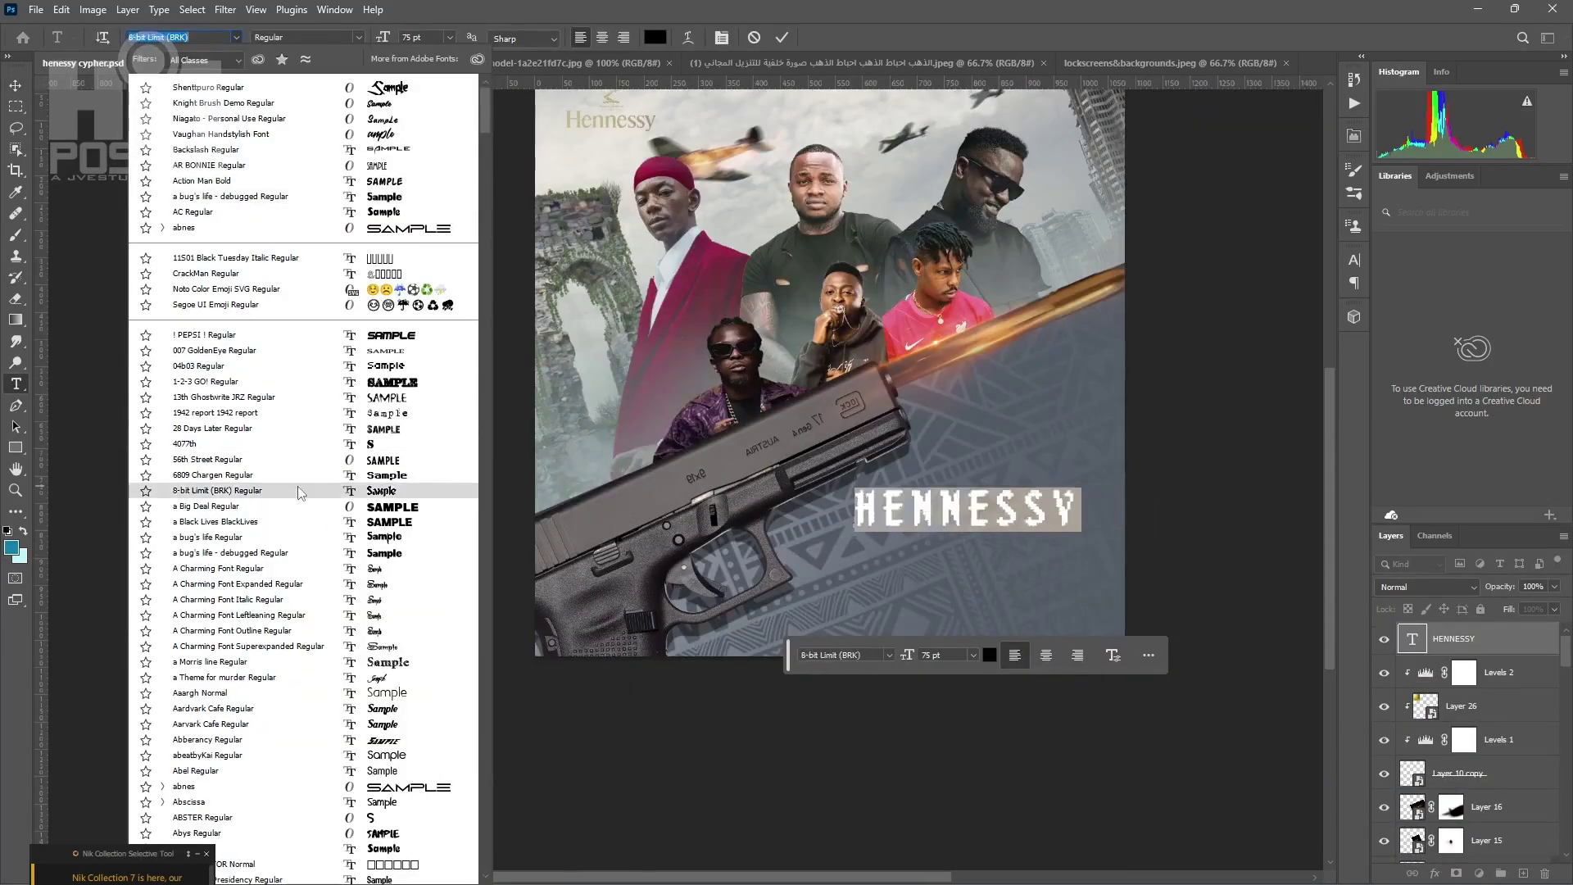
# - Set the HENNESSY text in 8-bit Limit (BRK) and adjust its character spacing
pyautogui.press('Return')
pyautogui.click(1354, 135)
pyautogui.click(1318, 290)
pyautogui.click(1313, 467)
pyautogui.hotkey('ctrl', 'Return')
# - Scale the HENNESSY text to about 140.29%, rotate it about -21° and place it below the pistol's barrel
pyautogui.hotkey('ctrl', 't')
pyautogui.moveTo(1034, 485); pyautogui.dragTo(1092, 472)
pyautogui.moveTo(1136, 464); pyautogui.dragTo(1110, 376)
pyautogui.moveTo(1049, 443); pyautogui.dragTo(1010, 465)
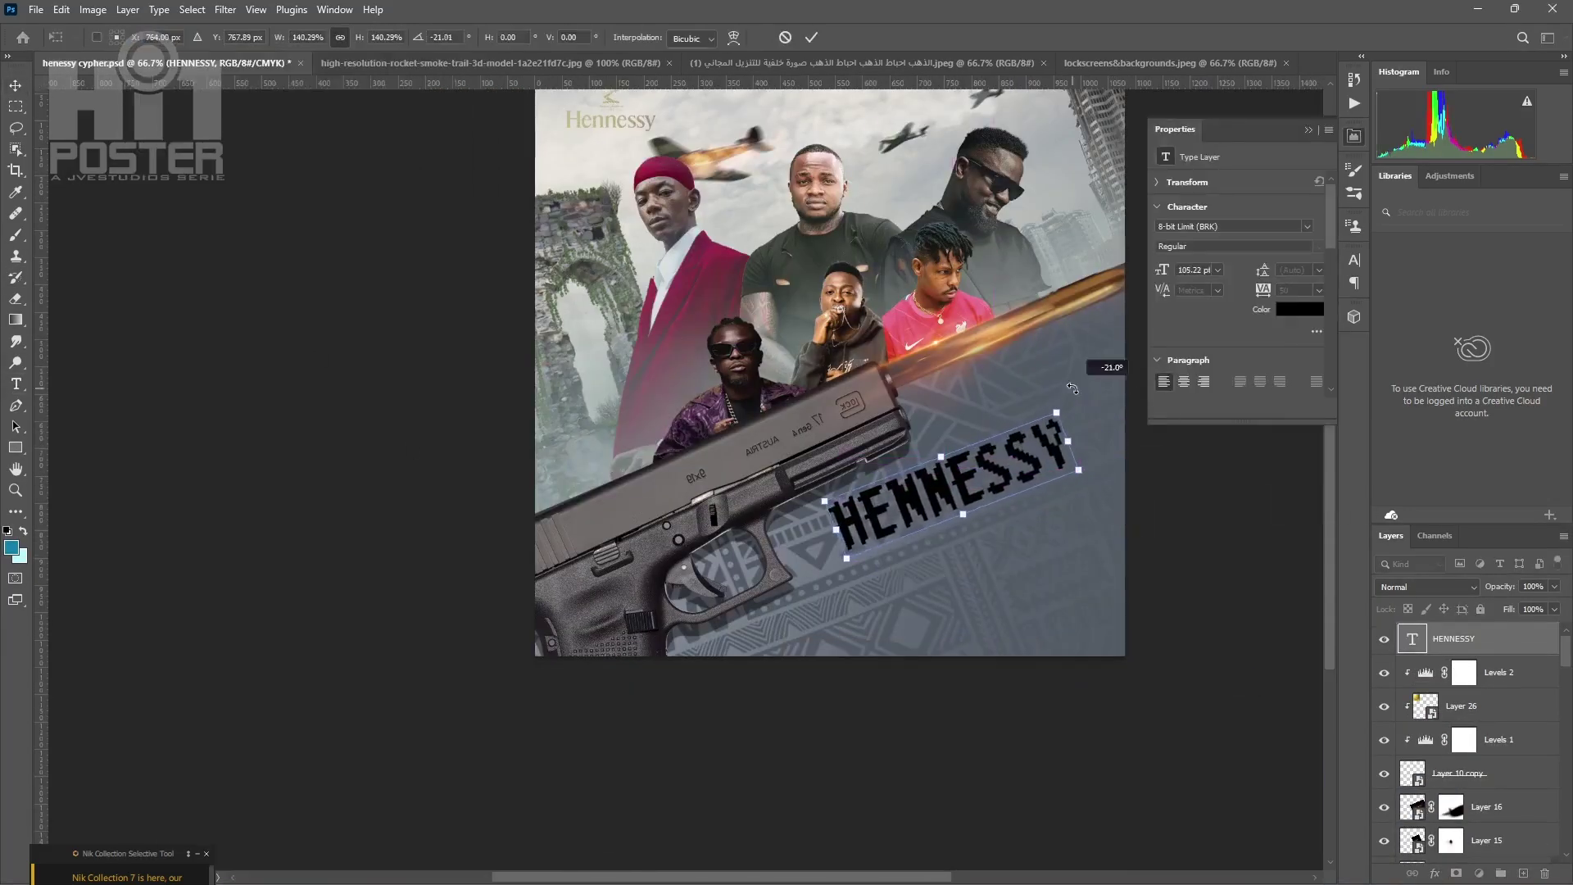
pyautogui.press('Return')
# - Duplicate the HENNESSY text just below the original and change the copy's wording to CYPHER
pyautogui.moveTo(1058, 416); pyautogui.dragTo(953, 445)
pyautogui.click(16, 384)
pyautogui.scroll(-3, 861, 489)
pyautogui.doubleClick(860, 488)
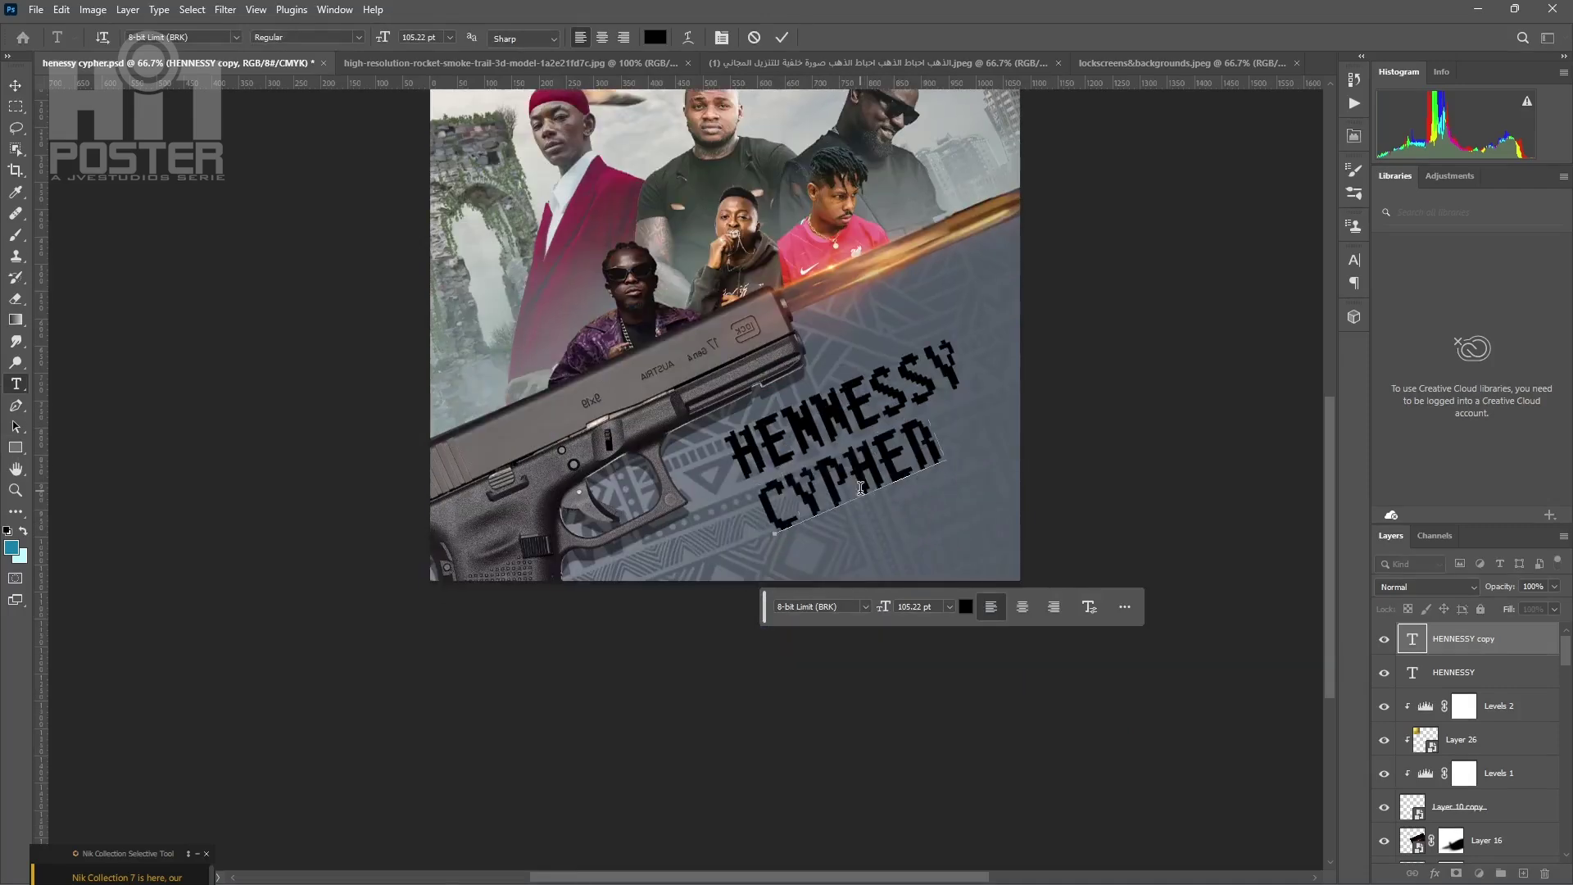
# - Set the CYPHER text in the abnes font, then scale it and align it beneath HENNESSY
pyautogui.click(235, 37)
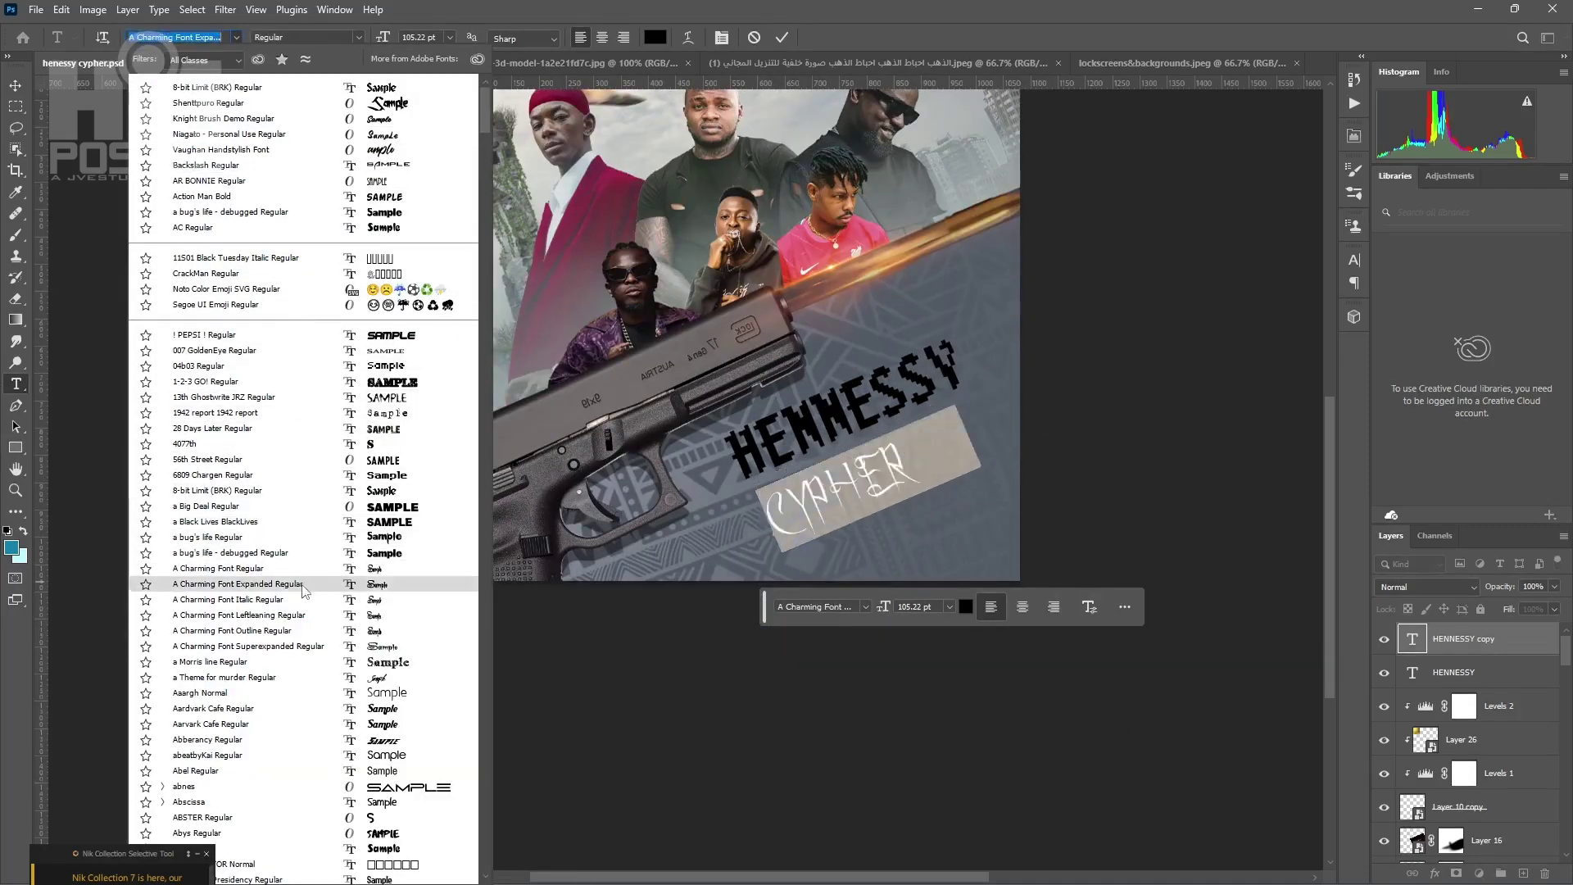
pyautogui.click(304, 786)
pyautogui.hotkey('ctrl', 'Return')
pyautogui.press('v')
pyautogui.moveTo(1011, 392); pyautogui.dragTo(898, 459)
pyautogui.moveTo(828, 496); pyautogui.dragTo(857, 454)
pyautogui.press('Return')
pyautogui.click(1031, 483)
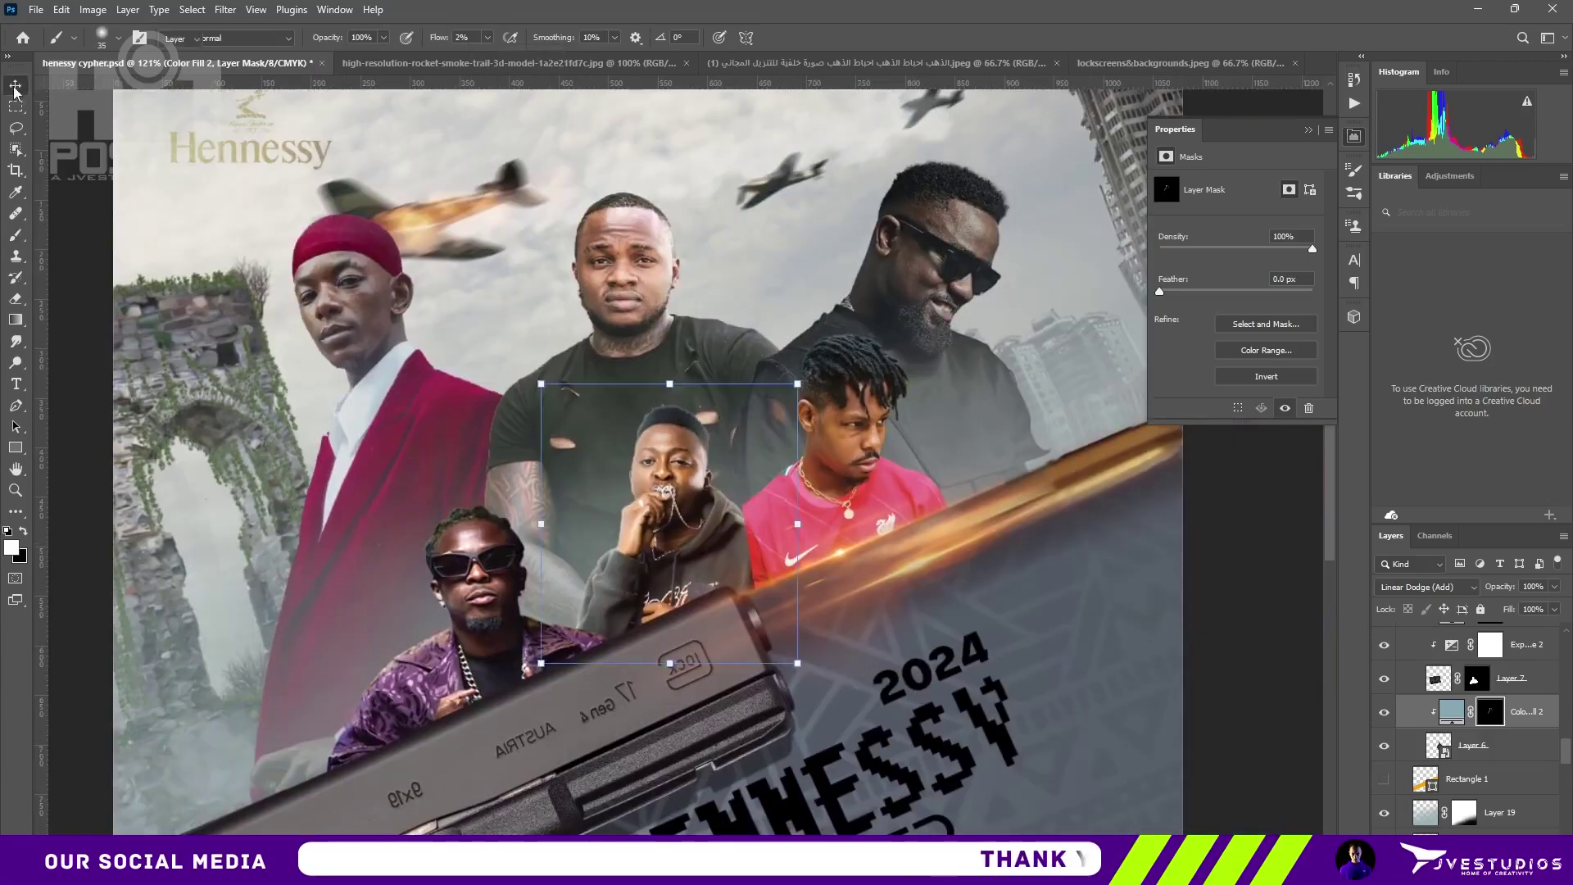
# - Add an Exposure adjustment to the portrait of the man in the pink shirt, clip it and adjust the exposure
pyautogui.scroll(-1, 1007, 650)
pyautogui.scroll(-2, 1473, 770)
pyautogui.click(1473, 840)
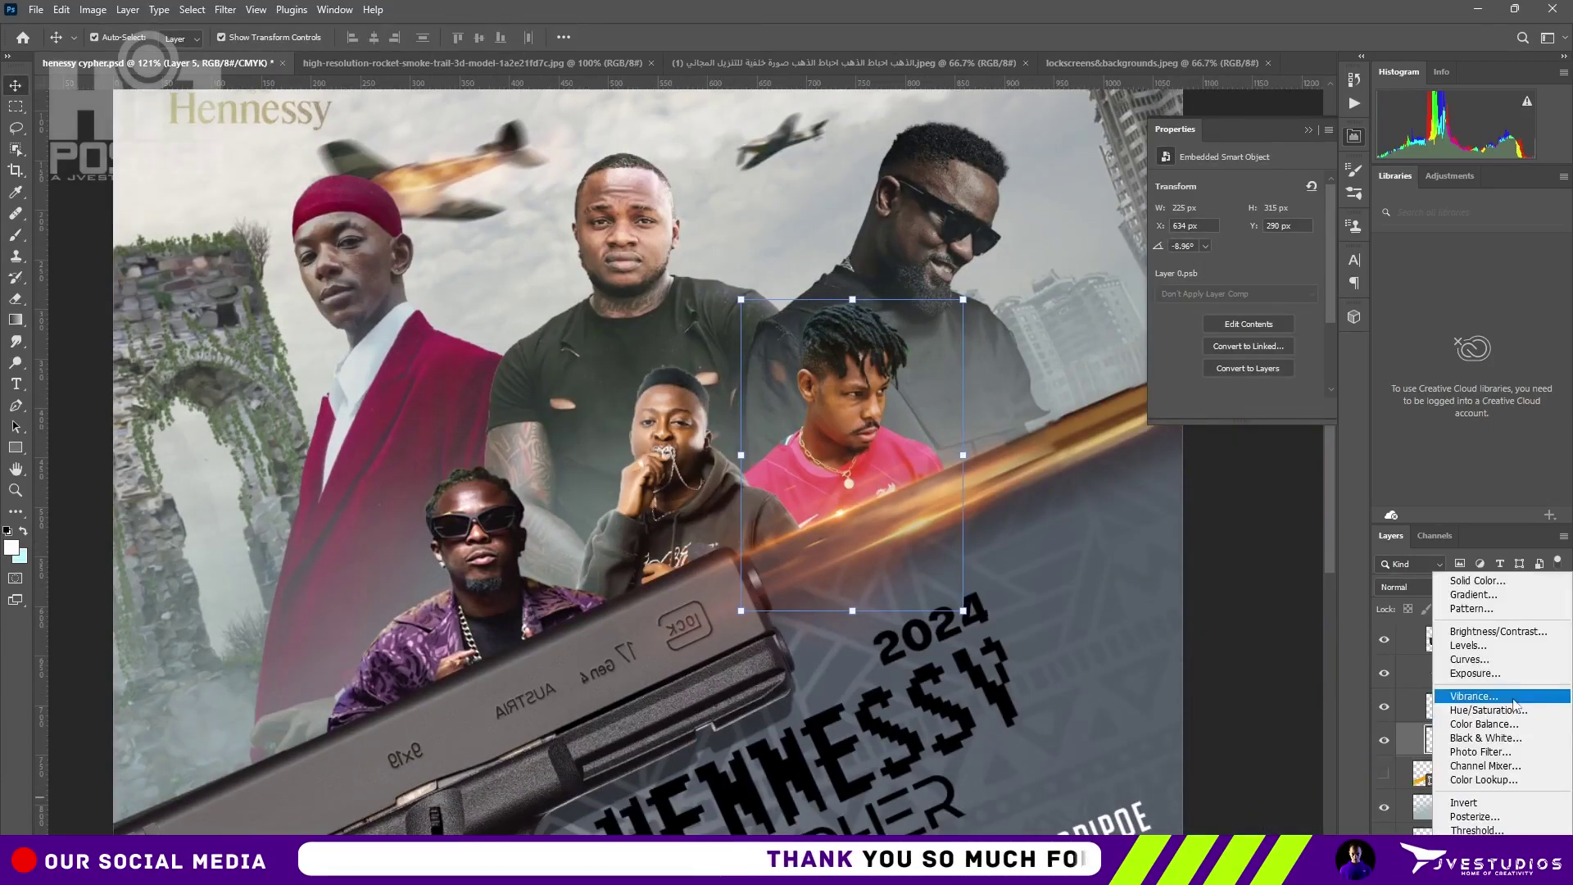
pyautogui.click(1455, 677)
pyautogui.click(1214, 407)
pyautogui.moveTo(1236, 223); pyautogui.dragTo(1242, 223)
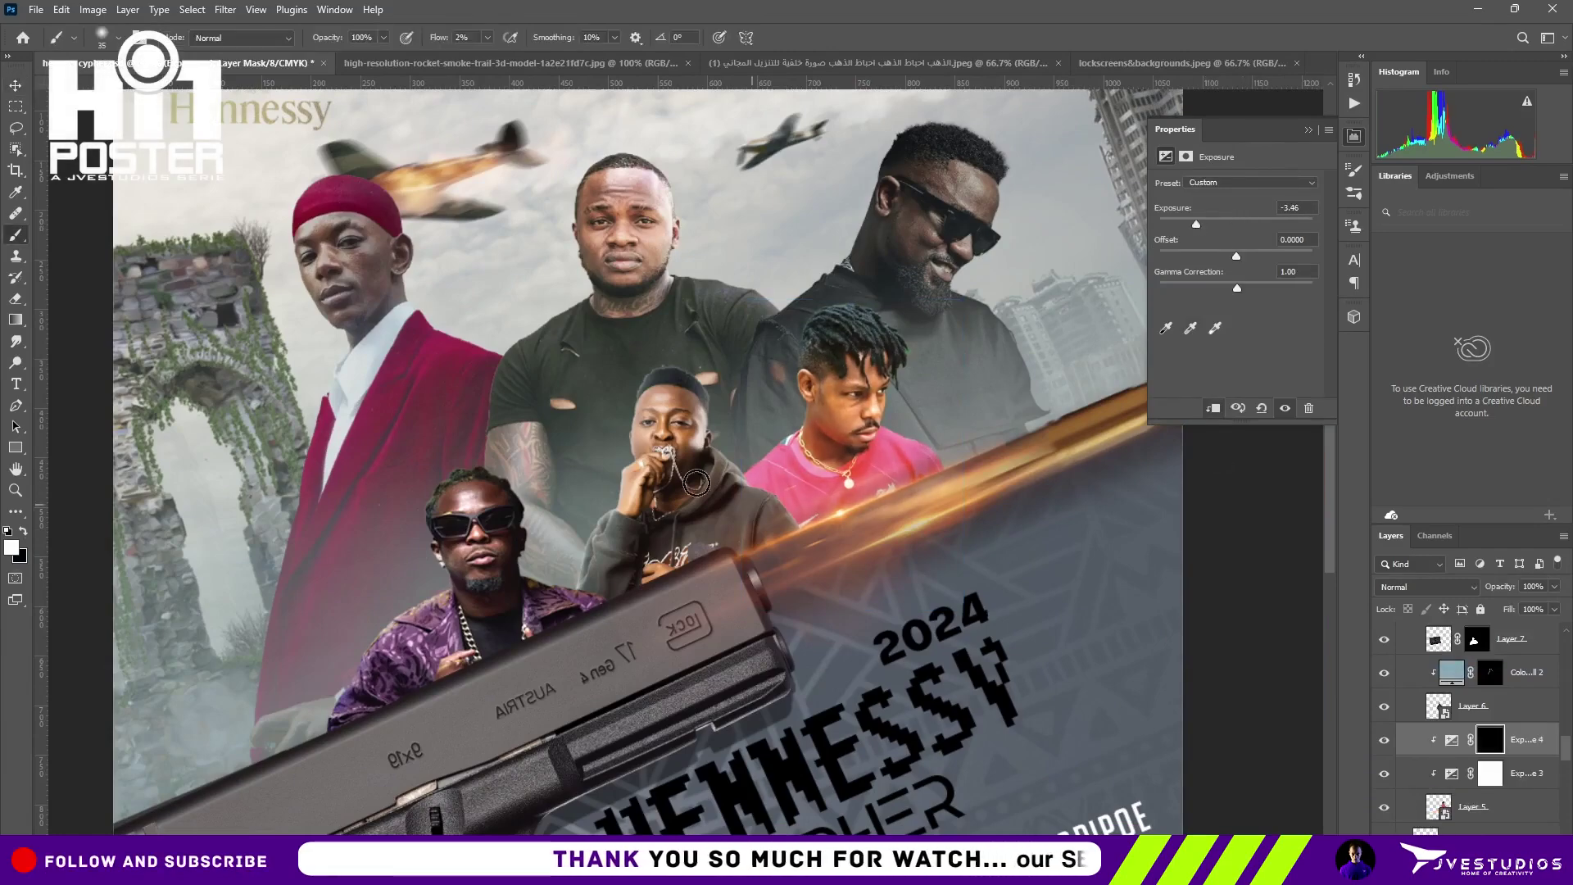
# - Clip a grey-blue solid colour fill to the pink-shirted man's portrait, blend it as Linear Dodge (Add) and invert its mask
pyautogui.scroll(3, 1045, 220)
pyautogui.click(1473, 841)
pyautogui.click(1454, 584)
pyautogui.press('Return')
pyautogui.hotkey('ctrl', 'alt', 'g')
pyautogui.click(1426, 587)
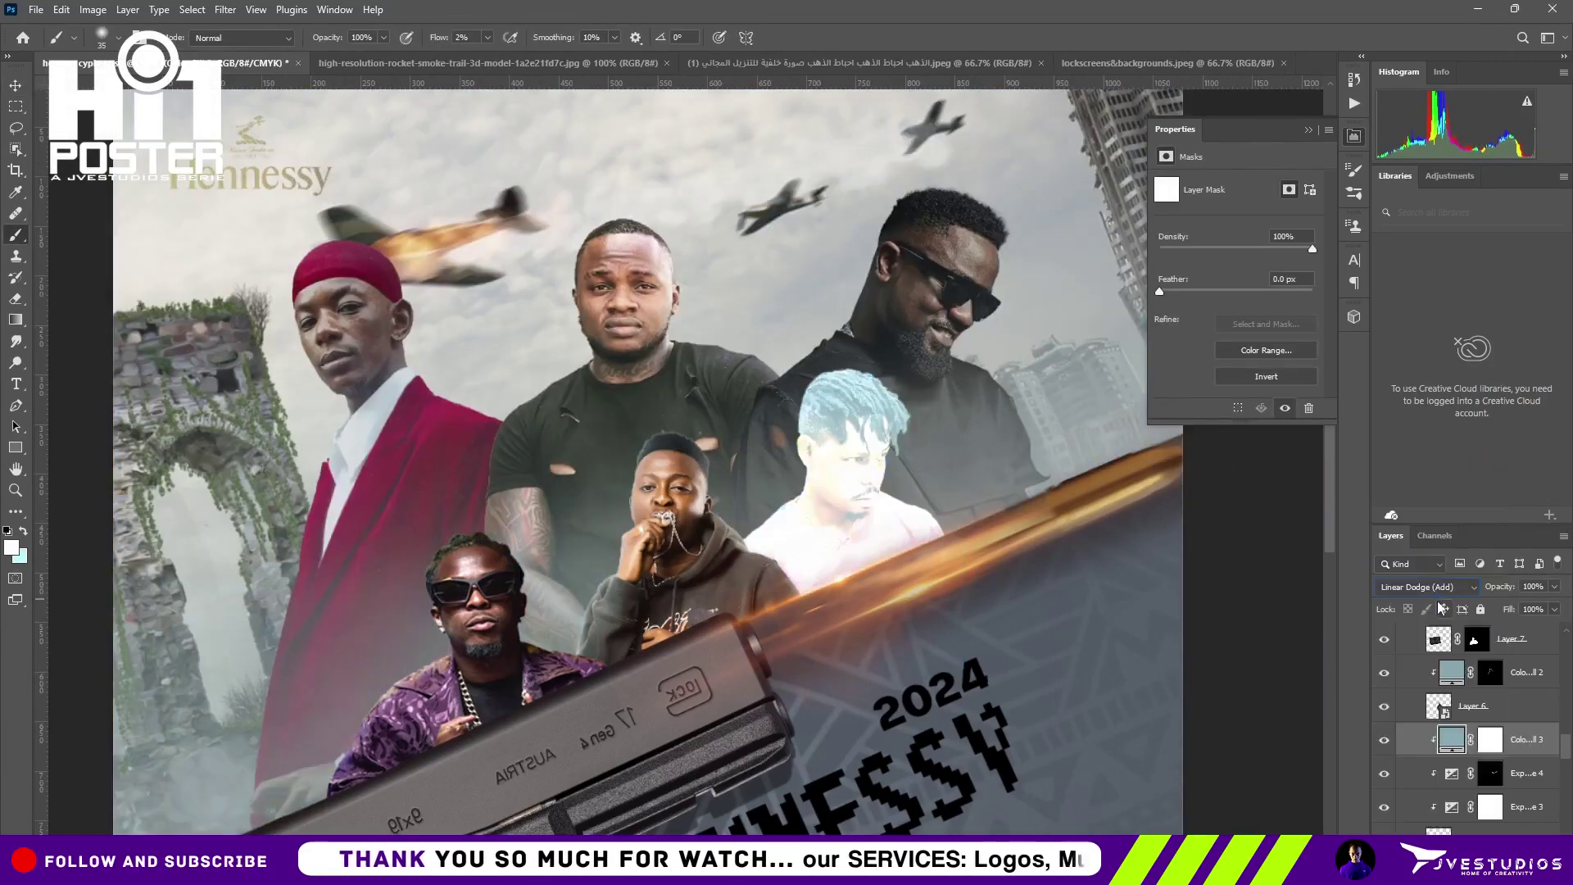
pyautogui.click(1434, 604)
pyautogui.hotkey('ctrl', 'i')
# - Adjust the brush flow, paint a soft rim light along the pink-shirted man's shoulder and reduce the brush size
pyautogui.scroll(5, 841, 513)
pyautogui.click(487, 37)
pyautogui.moveTo(484, 59); pyautogui.dragTo(489, 60)
pyautogui.moveTo(909, 463); pyautogui.dragTo(967, 496)
pyautogui.press('[')
pyautogui.press('[')
pyautogui.press('[')
pyautogui.press('[')
pyautogui.press('[')
pyautogui.press('[')
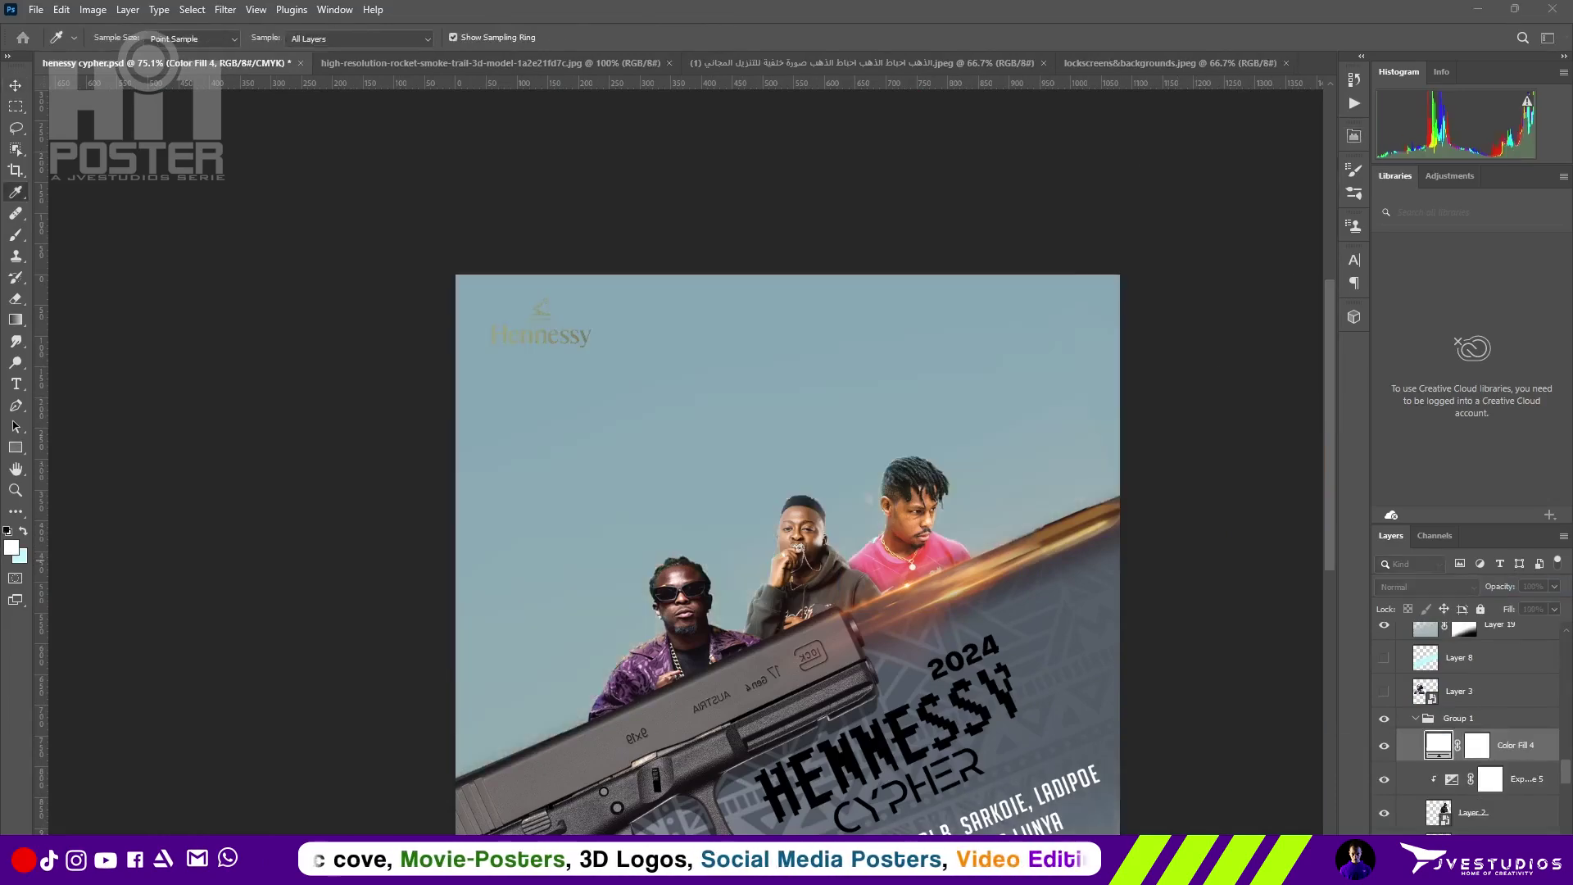
# - Clip the grey-blue colour fill to the upper portrait with sunglasses in Linear Dodge (Add) mode and invert its mask
pyautogui.keyDown('alt'); pyautogui.click(1475, 679); pyautogui.keyUp('alt')
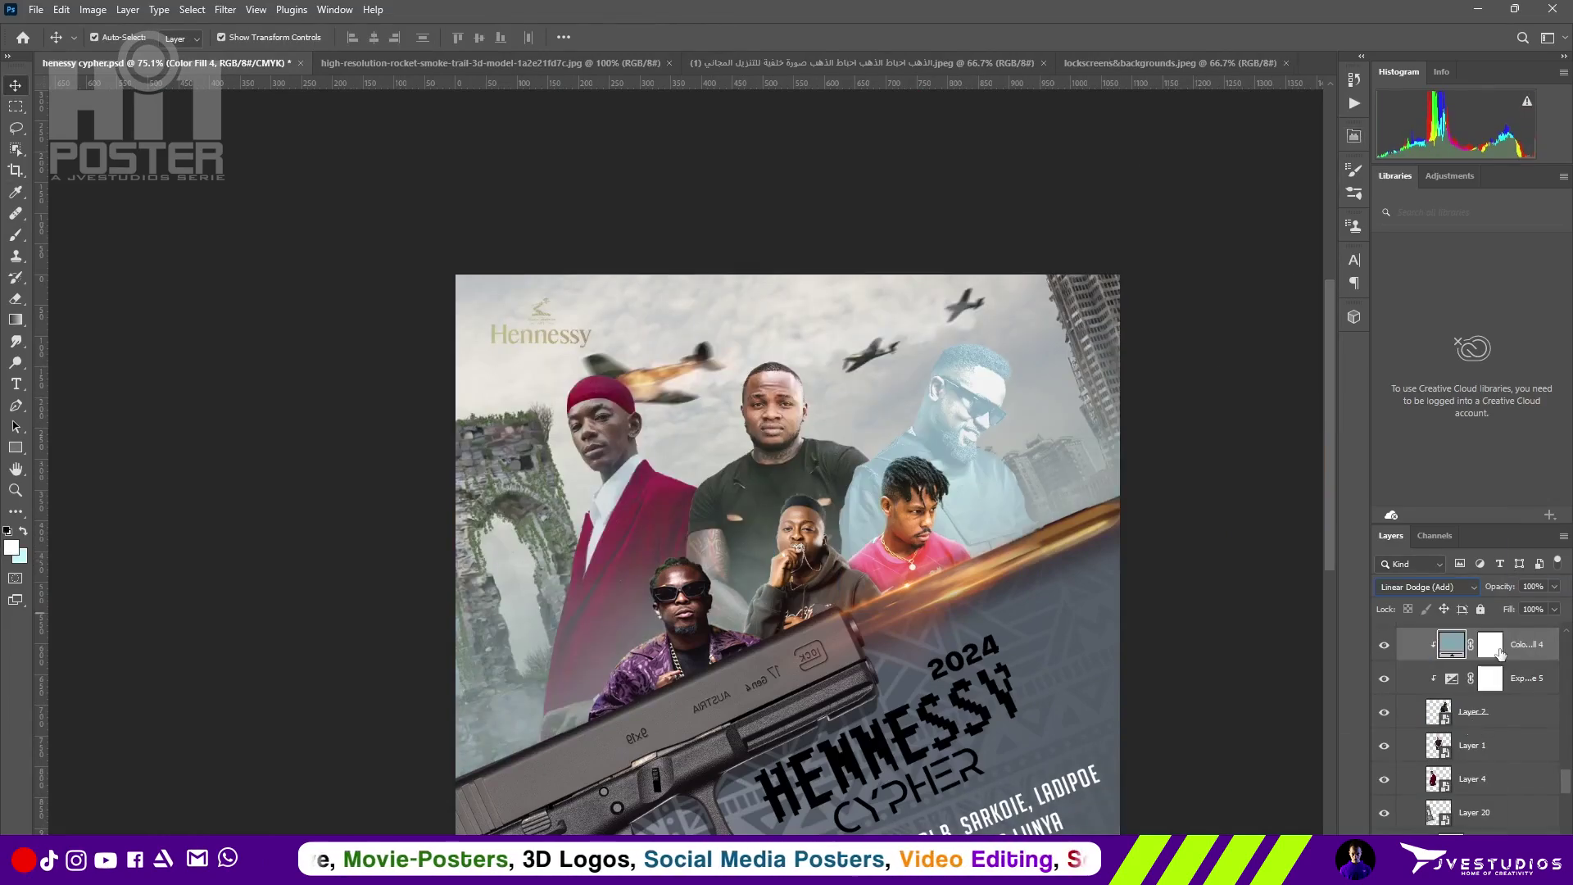
pyautogui.hotkey('ctrl', 'i')
# - Paint a rim light around the upper sunglasses-wearing man's head and shoulders with a 9 px brush at 33% flow
pyautogui.press('b')
pyautogui.scroll(5, 934, 374)
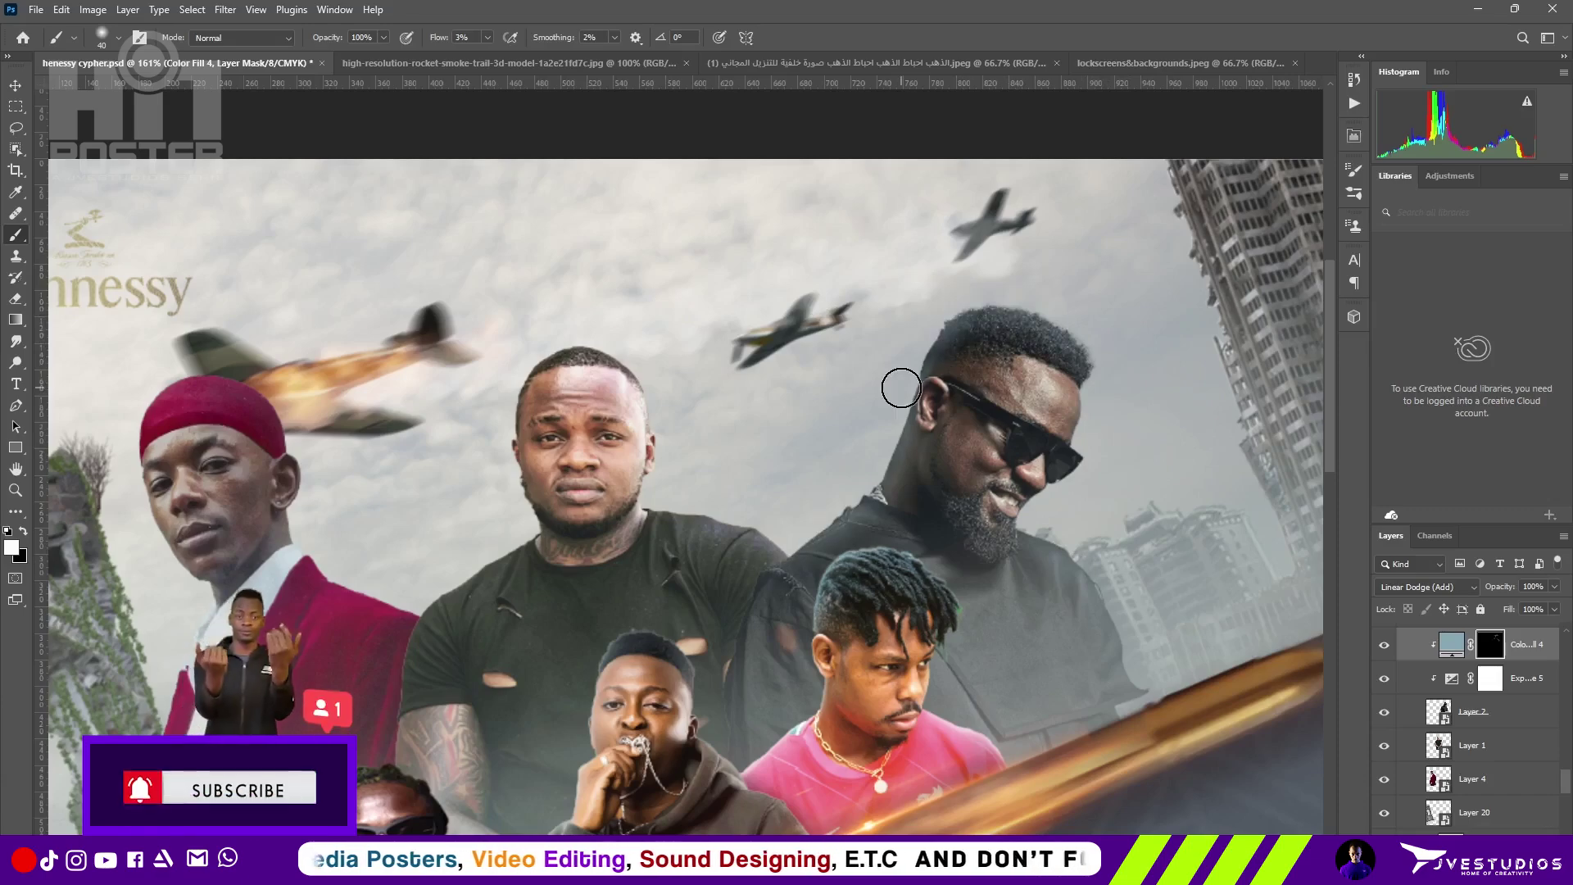
pyautogui.scroll(9, 957, 400)
pyautogui.rightClick(936, 351)
pyautogui.click(1023, 397)
pyautogui.press('Return')
pyautogui.hotkey('shift', '3')
pyautogui.hotkey('shift', '3')
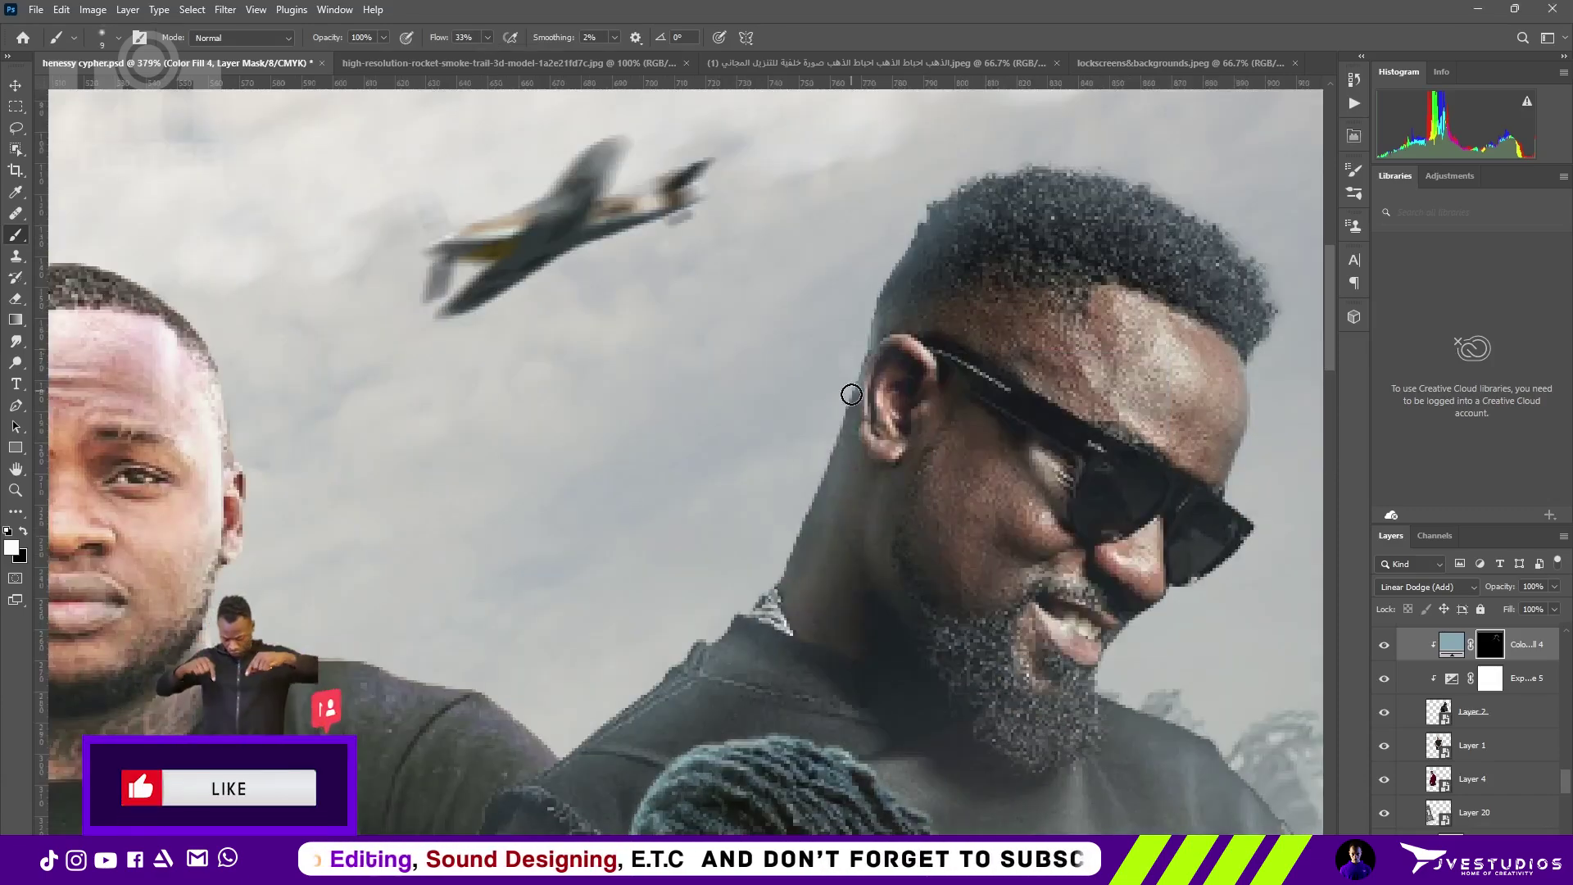
pyautogui.moveTo(1223, 288); pyautogui.dragTo(899, 125)
pyautogui.moveTo(942, 164); pyautogui.dragTo(920, 301)
pyautogui.scroll(-8, 858, 551)
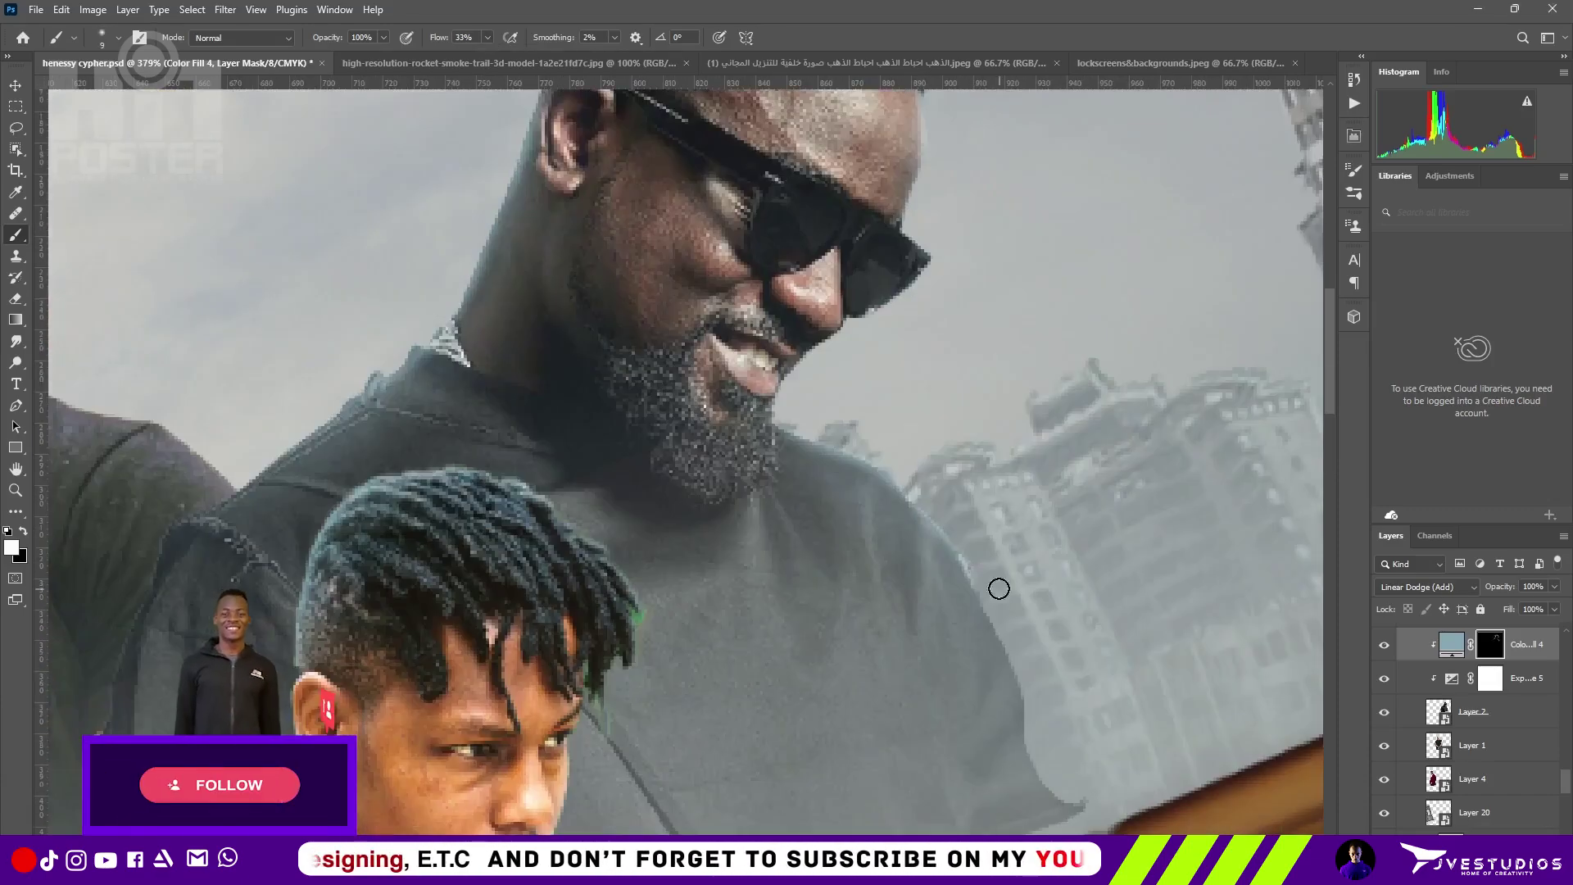
# - Set the centre man's colour fill to Linear Dodge (Add) and paint a rim light along his face and head
pyautogui.scroll(9, 973, 283)
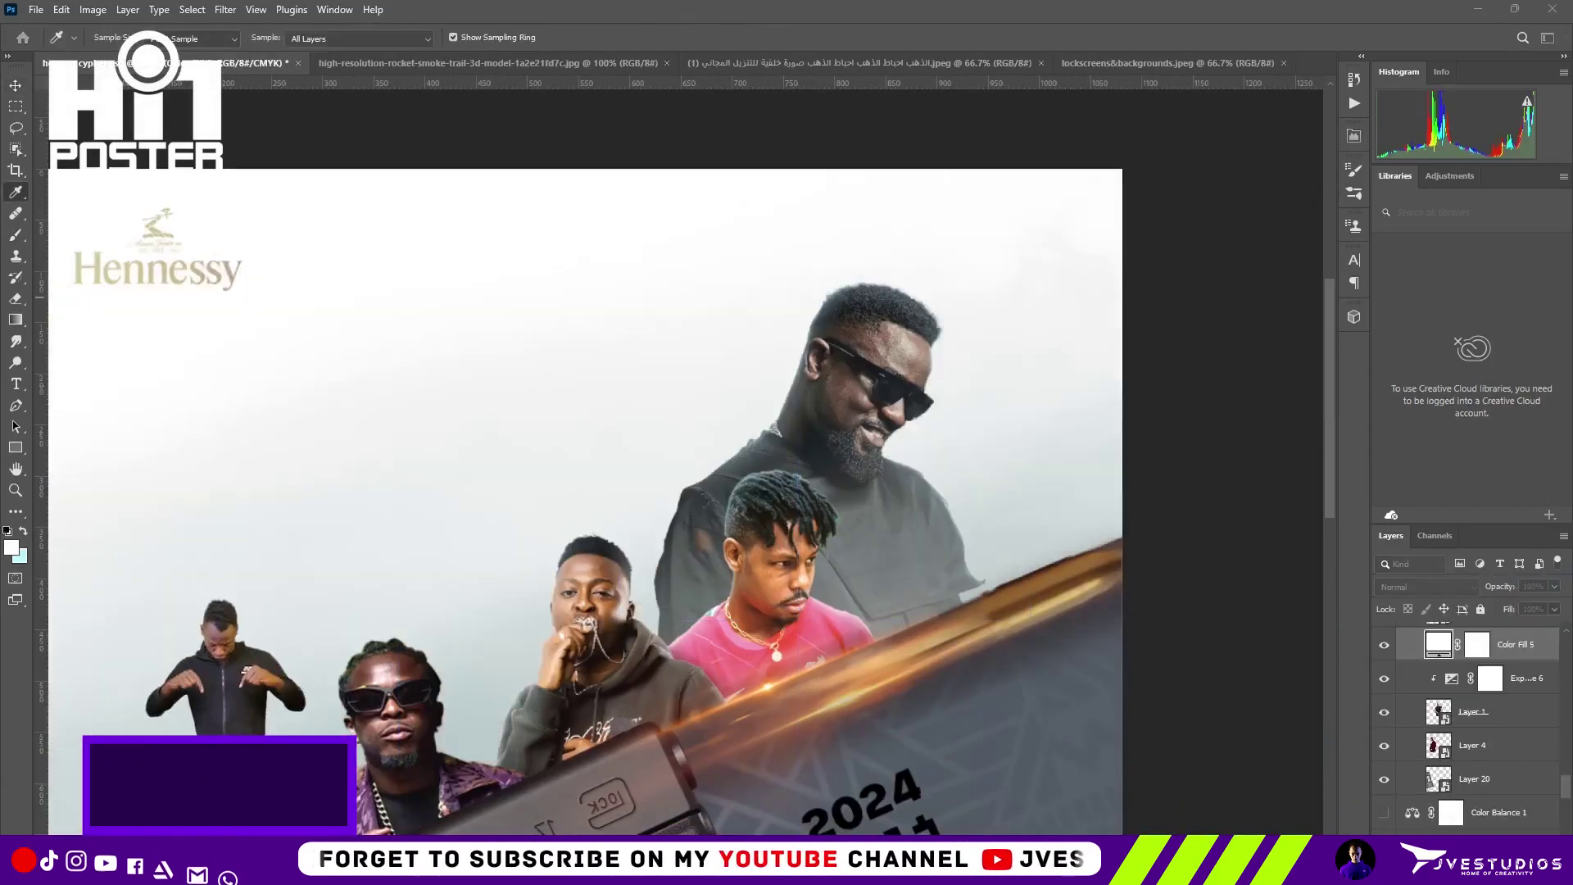
pyautogui.click(1426, 586)
pyautogui.click(1426, 604)
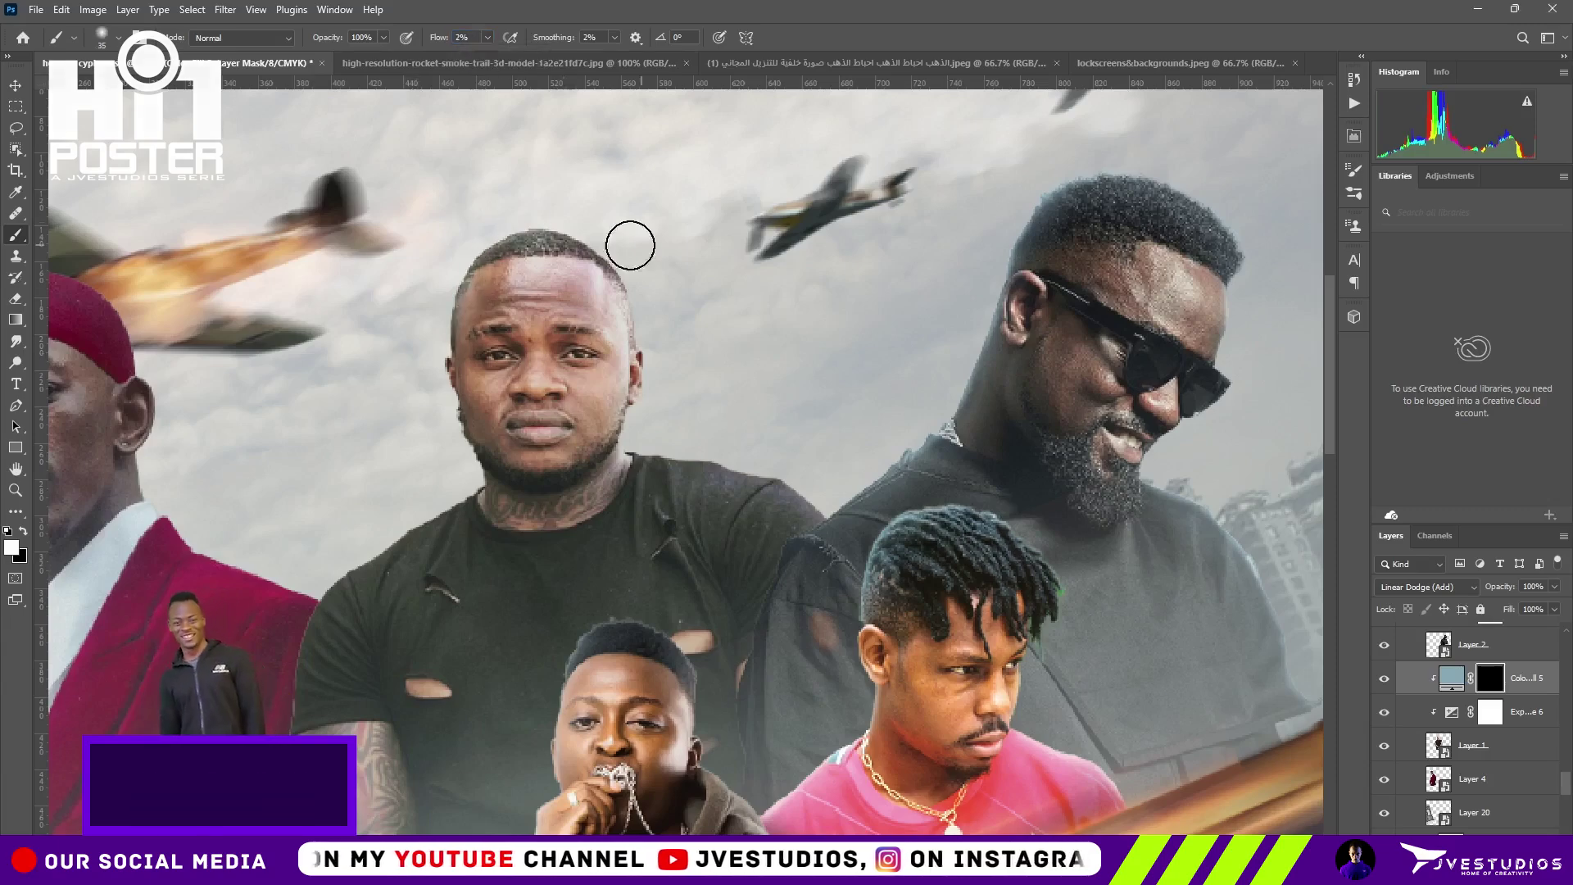
pyautogui.moveTo(448, 446); pyautogui.dragTo(472, 295)
pyautogui.scroll(3, 415, 320)
pyautogui.rightClick(479, 302)
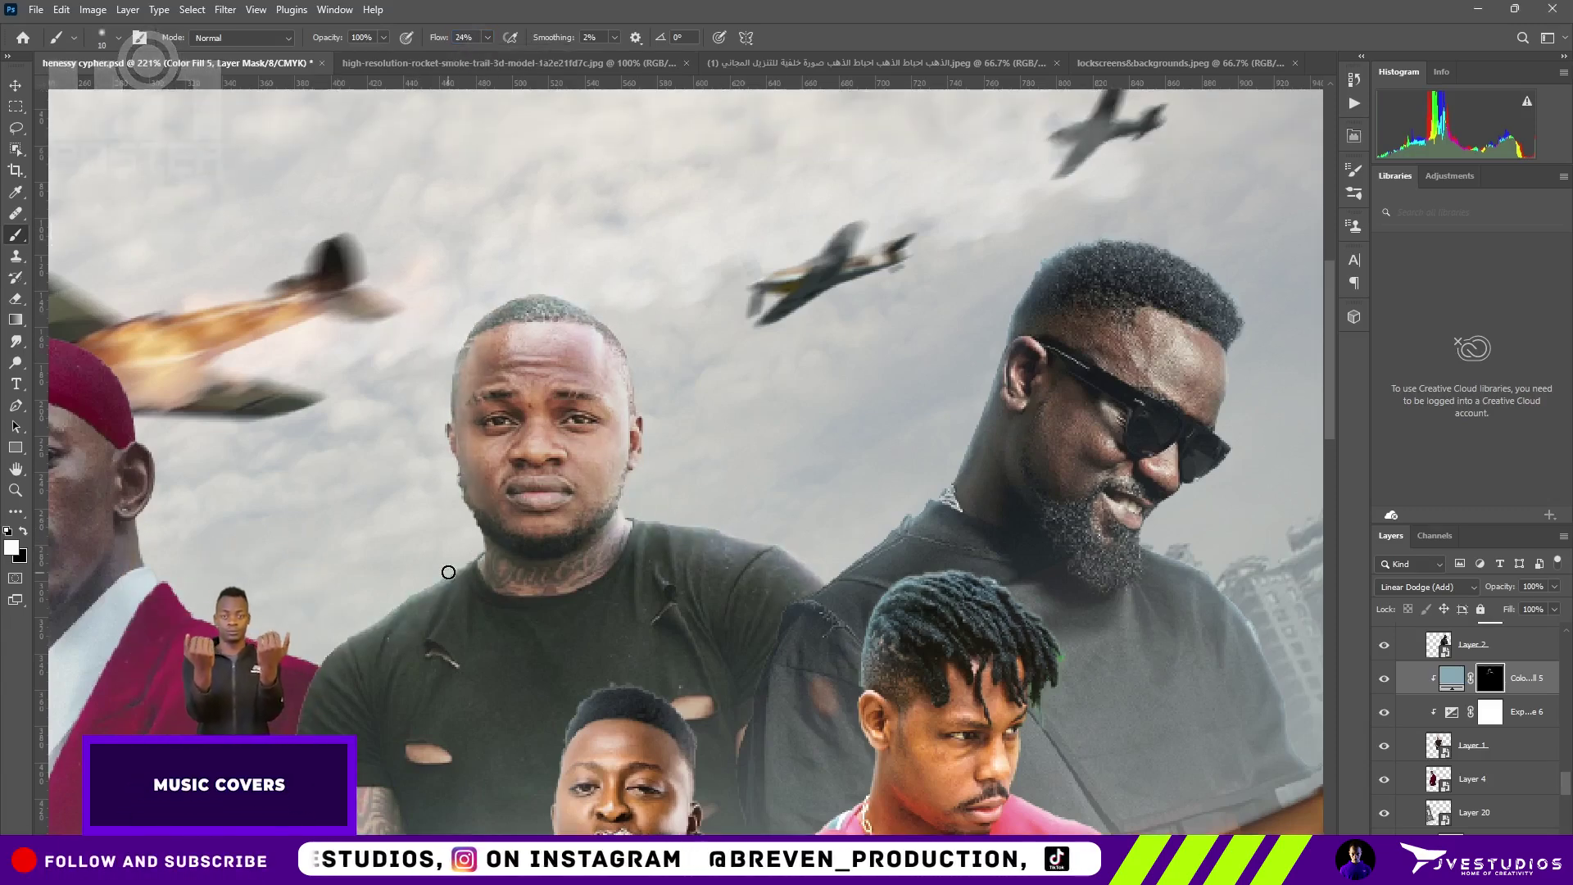
# - Set the red-capped man's colour fill to Linear Dodge (Add) and paint his rim light at 3% and 24% flow
pyautogui.click(1430, 587)
pyautogui.click(1432, 603)
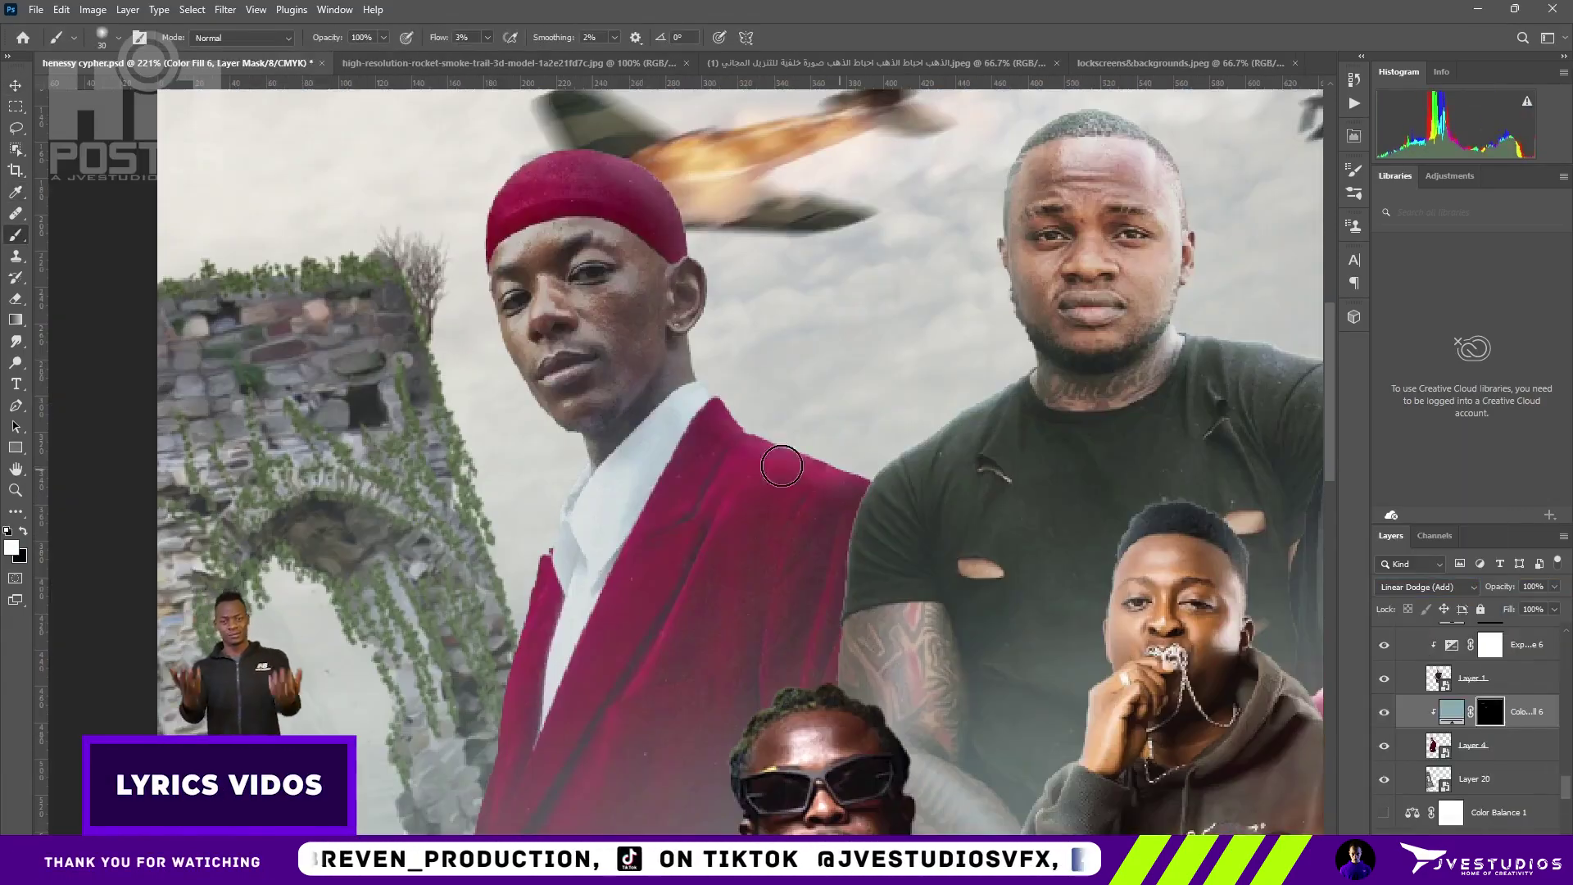
pyautogui.scroll(-2, 516, 288)
pyautogui.scroll(3, 449, 333)
pyautogui.moveTo(493, 309); pyautogui.dragTo(507, 225)
pyautogui.scroll(1, 507, 226)
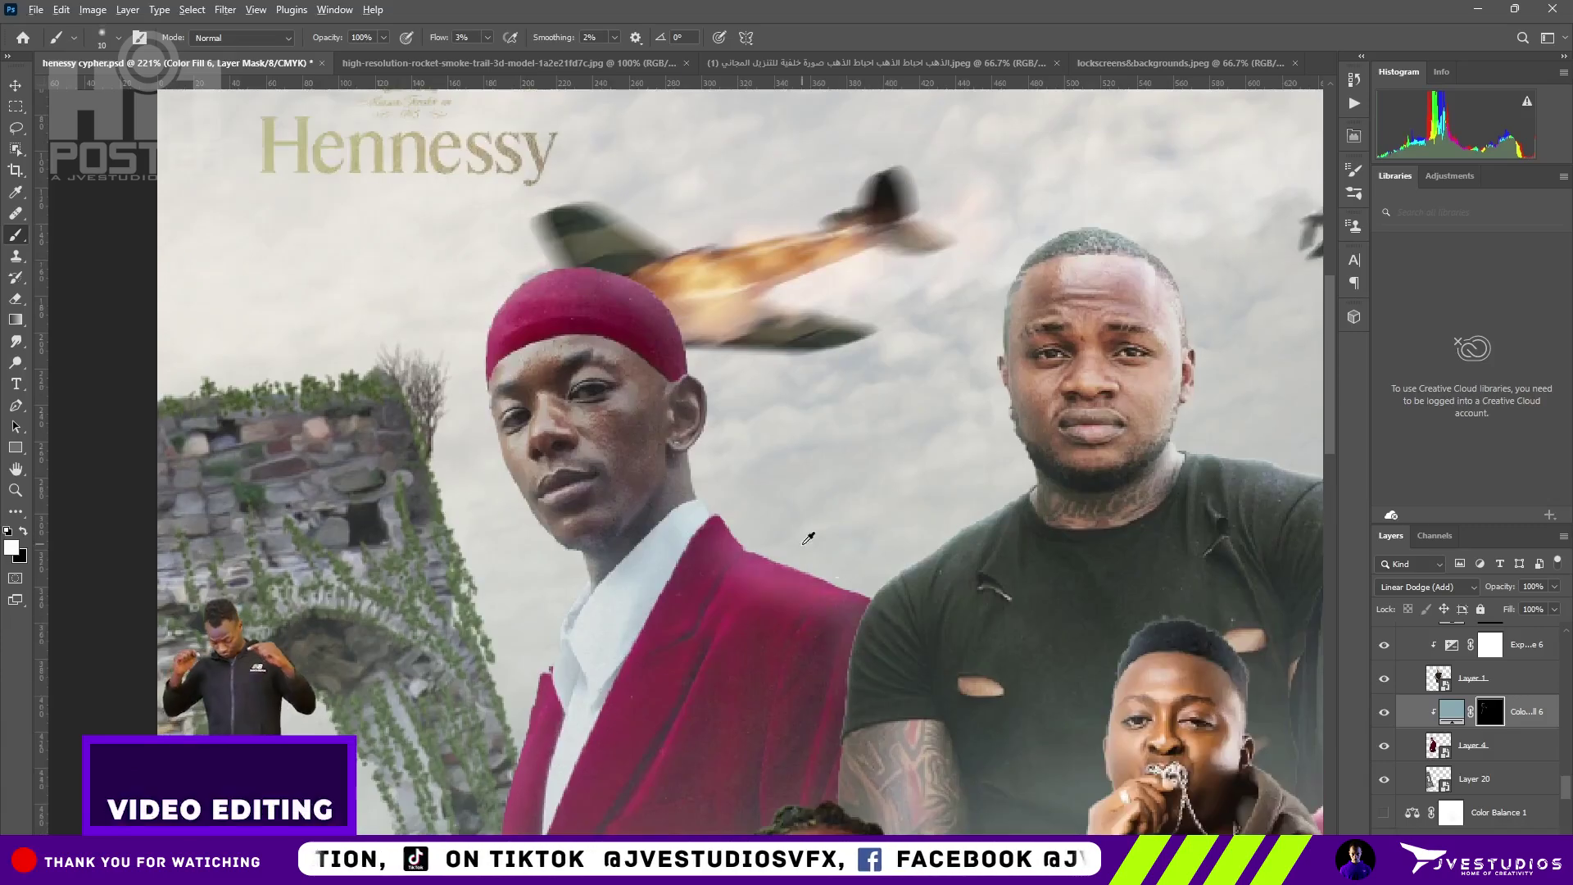
pyautogui.click(488, 37)
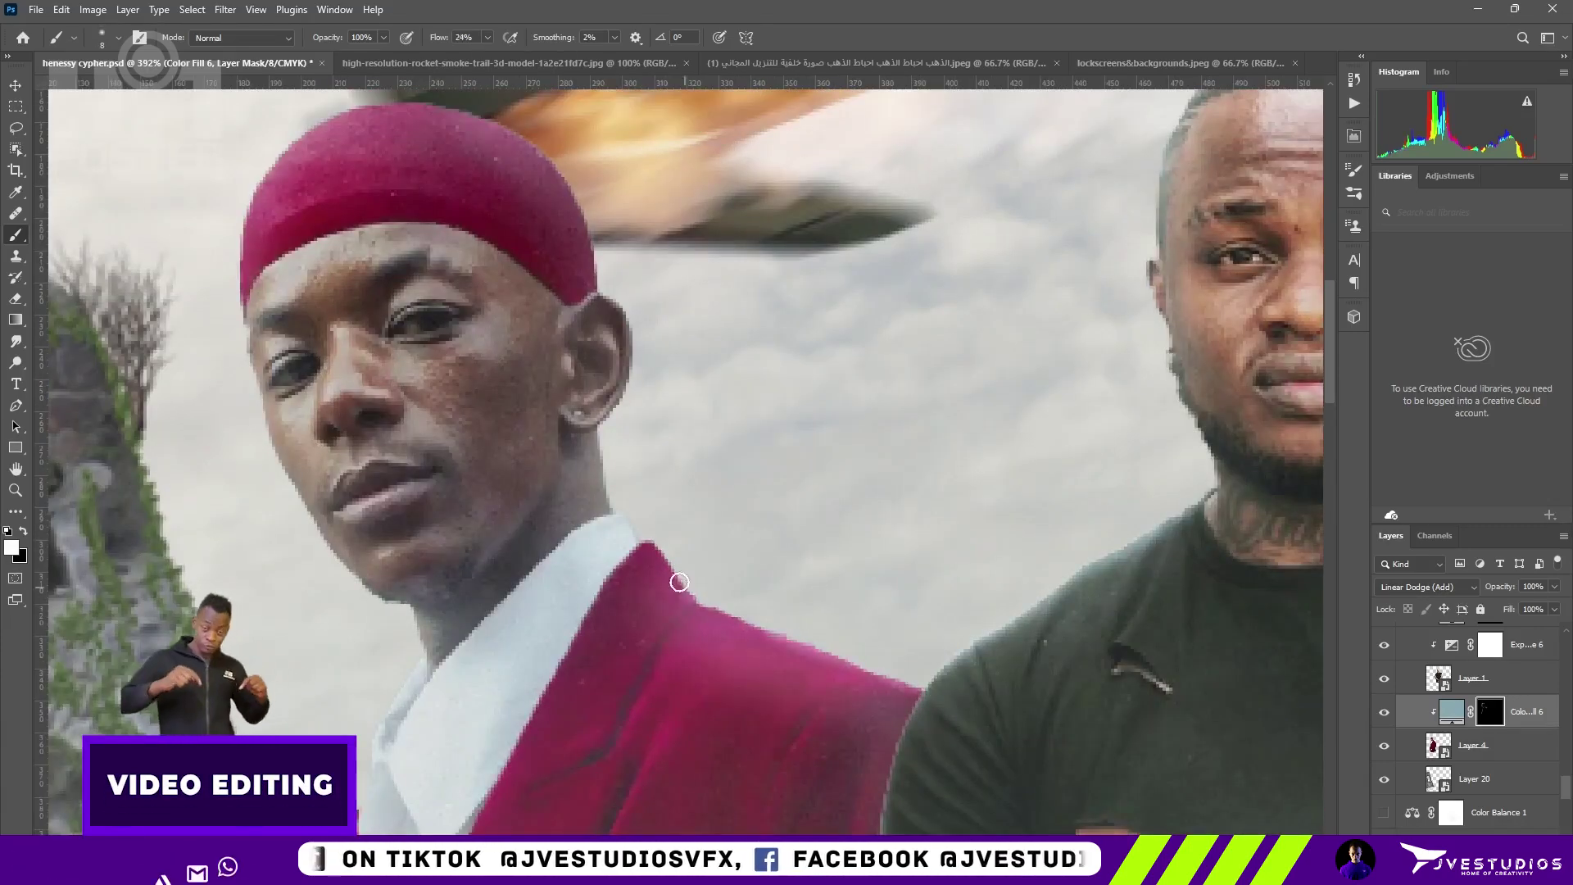
pyautogui.scroll(3, 679, 582)
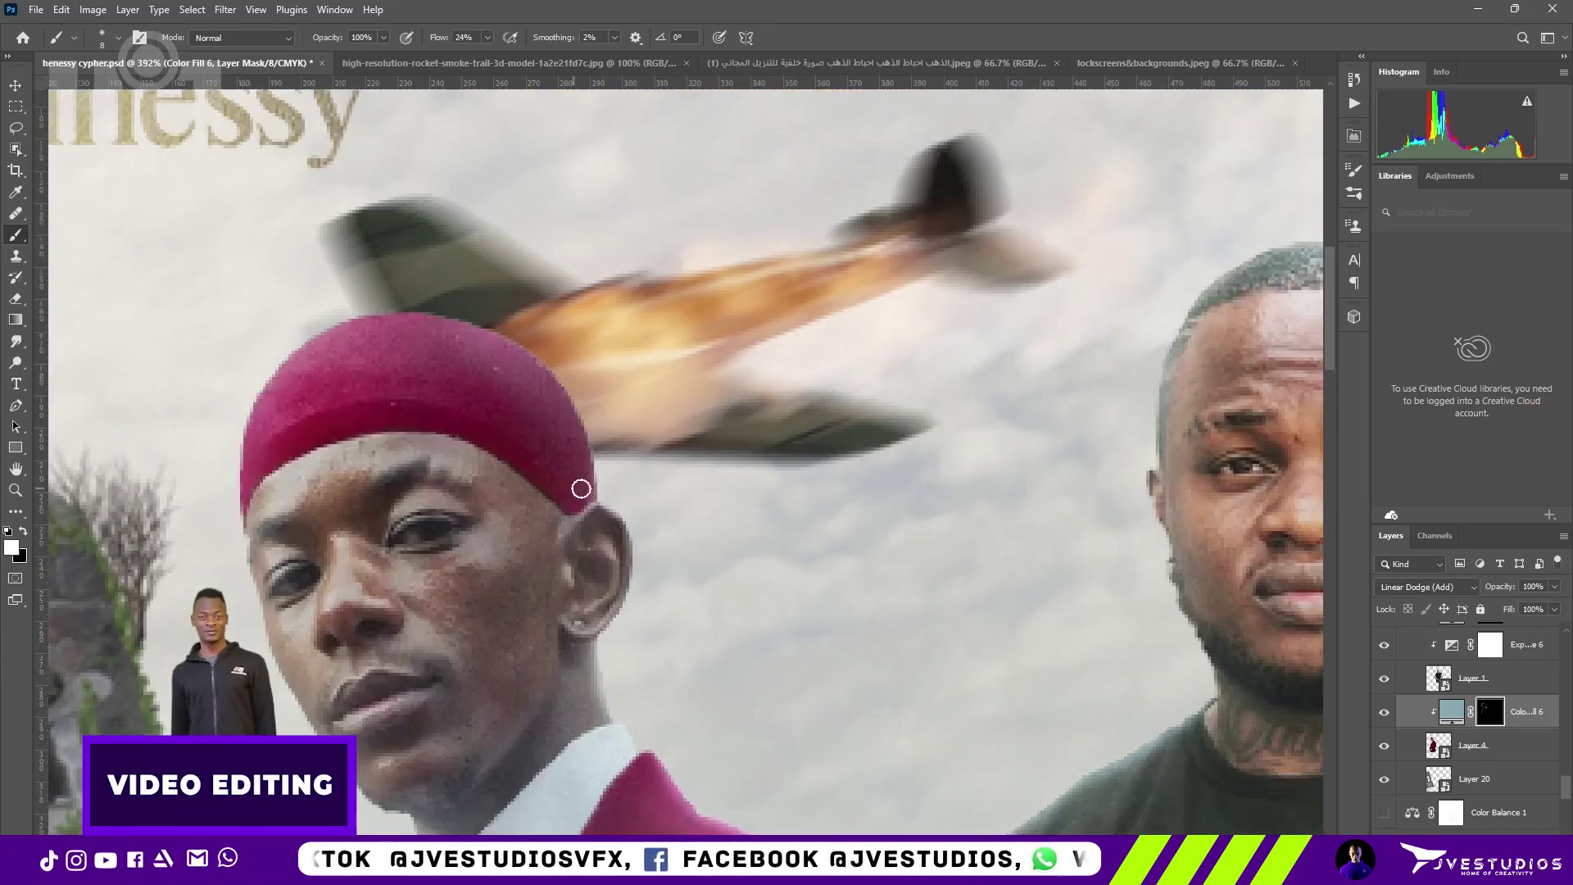
pyautogui.scroll(-2, 335, 676)
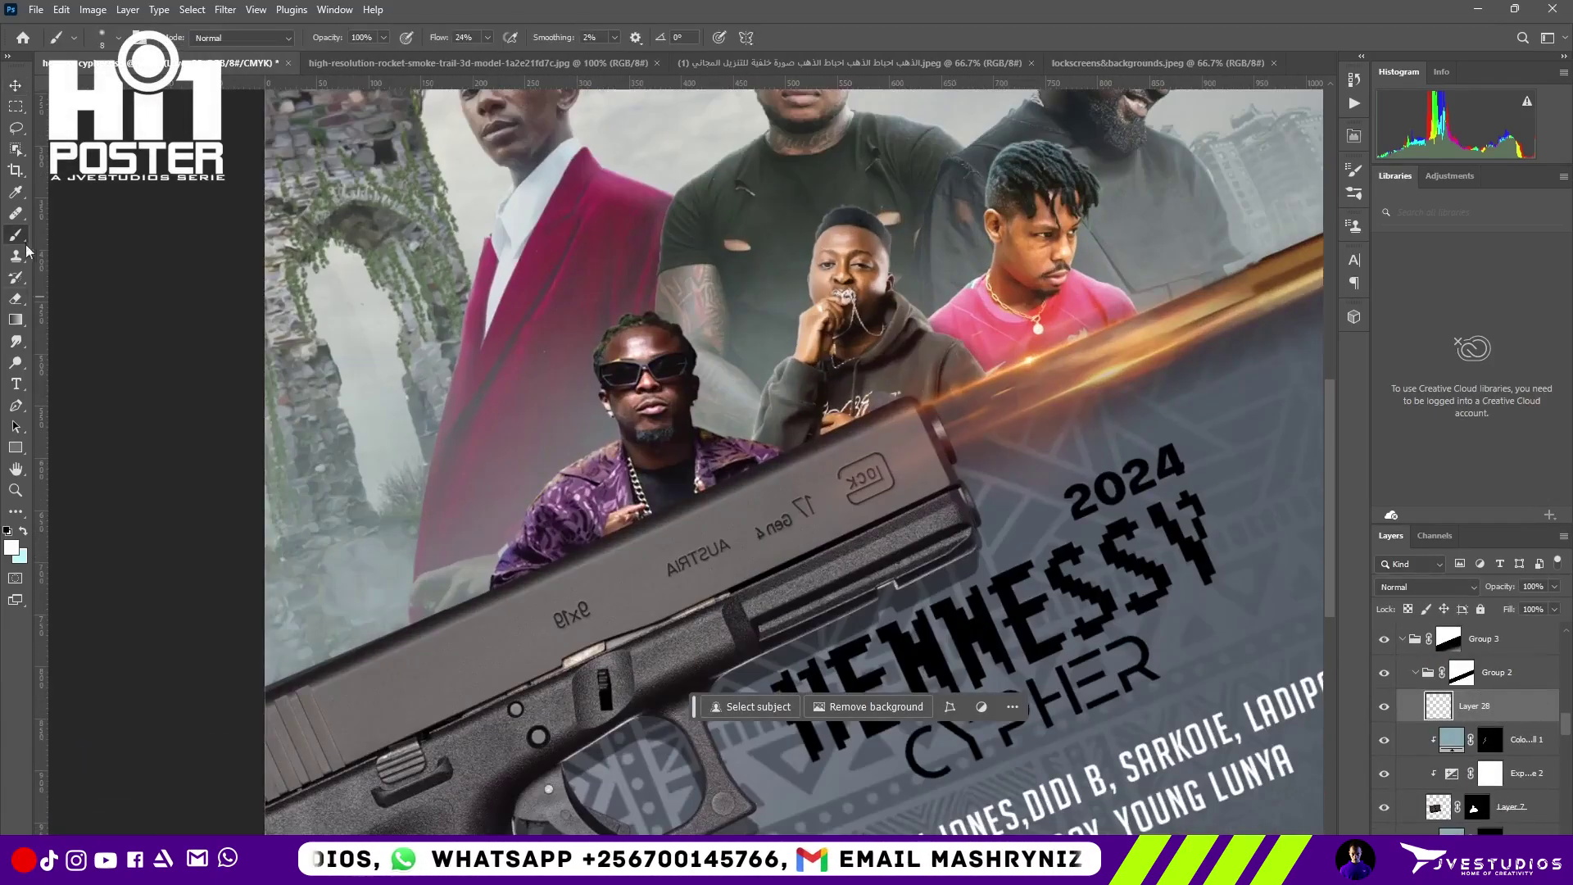
# - Try a brush stroke on the new layer at the top of the portraits' group and undo it
pyautogui.press('b')
pyautogui.hotkey('ctrl', 'z')
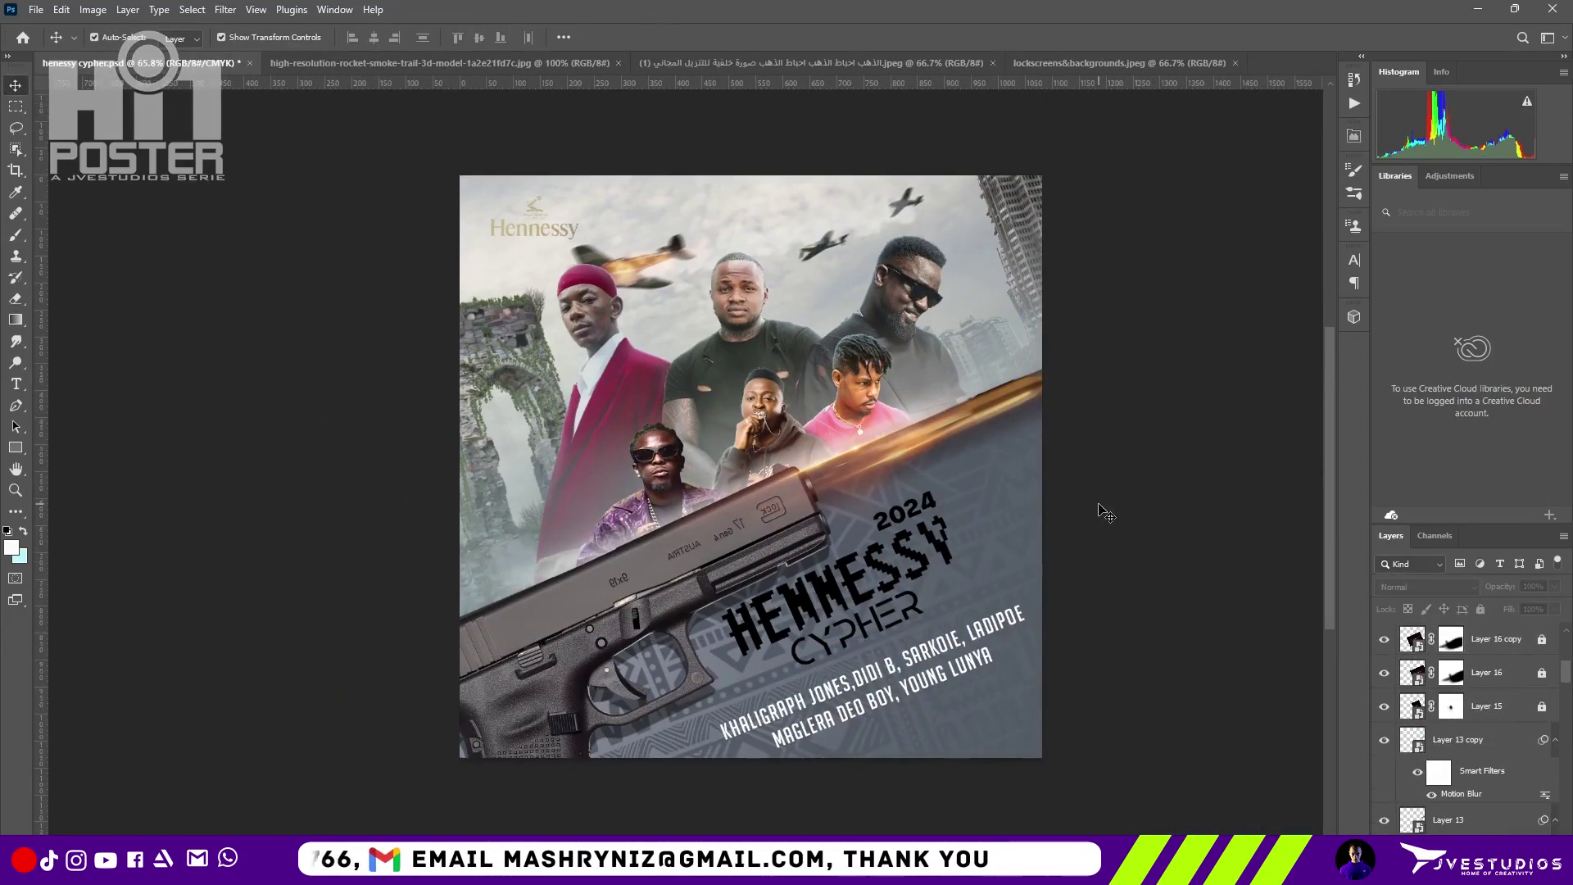
# - Hide the artist names text and recolour the HENNESSY text to red ff0000
pyautogui.press('t')
pyautogui.click(1384, 638)
pyautogui.doubleClick(1412, 706)
pyautogui.click(656, 37)
pyautogui.moveTo(927, 208); pyautogui.dragTo(278, 153)
pyautogui.click(327, 218)
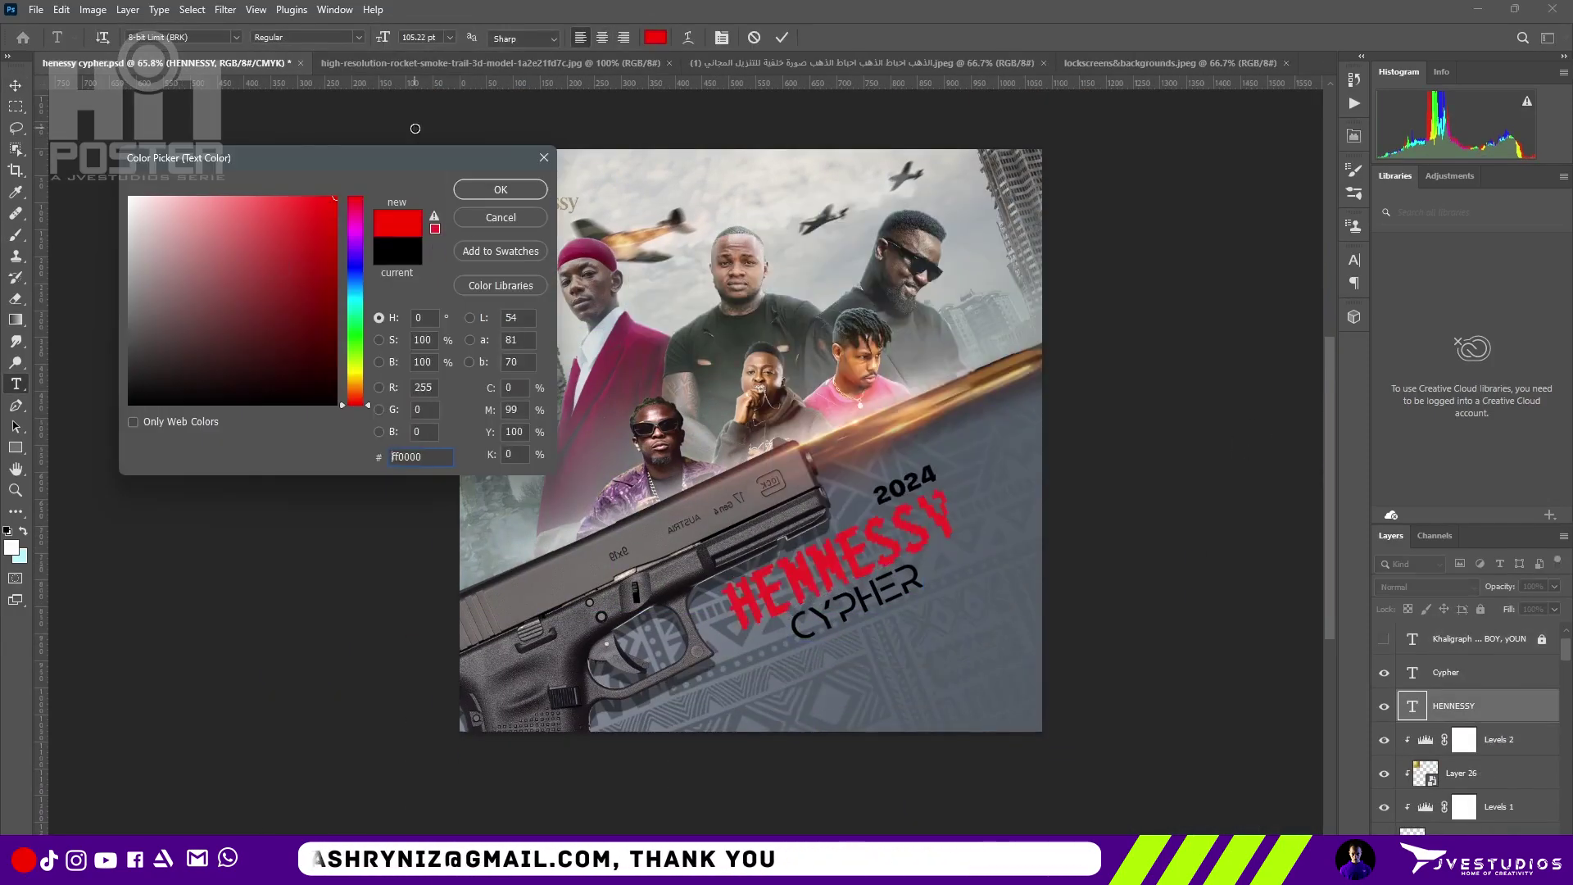
pyautogui.click(499, 189)
# - Recolour the CYPHER text to a pale cyan
pyautogui.doubleClick(1412, 672)
pyautogui.click(656, 37)
pyautogui.click(355, 305)
pyautogui.click(176, 197)
pyautogui.click(499, 190)
# - Recolour the 2024 text to a pale yellow
pyautogui.doubleClick(904, 484)
pyautogui.click(656, 37)
pyautogui.click(204, 197)
pyautogui.click(357, 381)
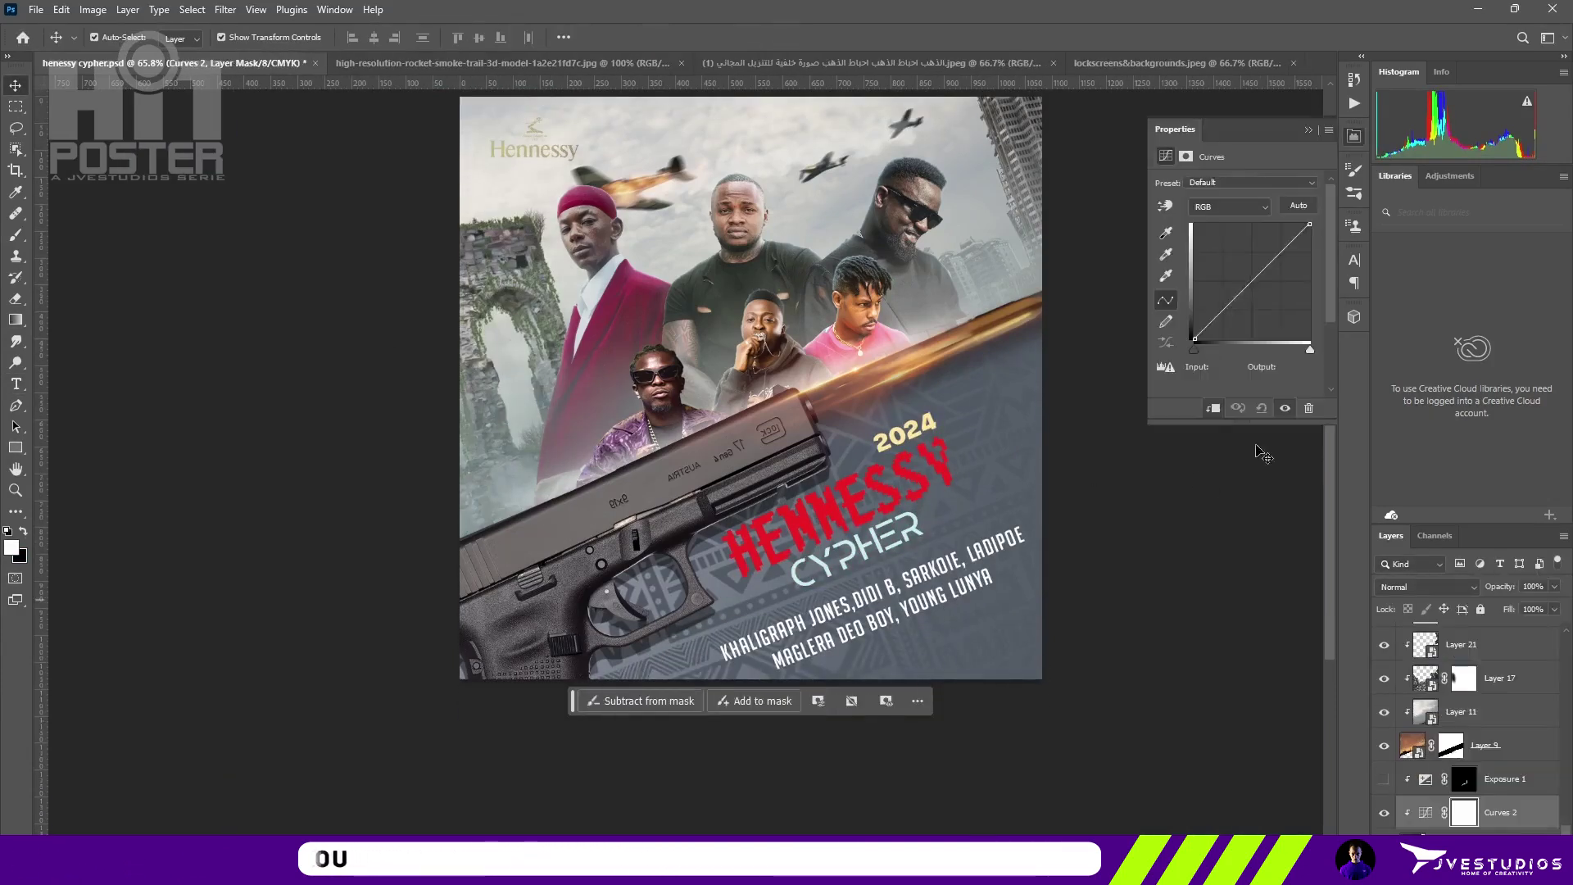